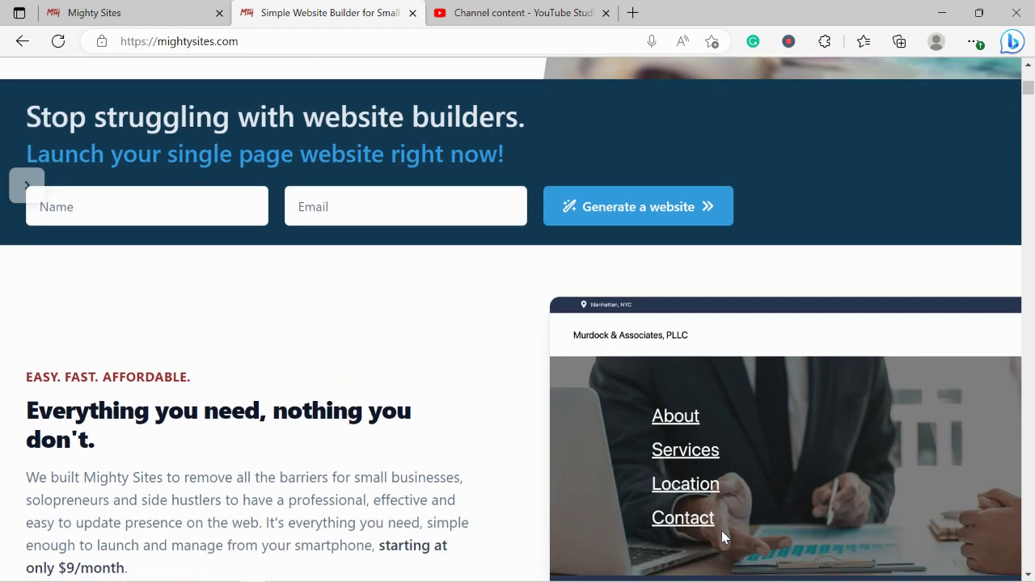
{"action": "scroll", "coordinate": [723, 533], "scroll_direction": "down", "scroll_amount": 2}
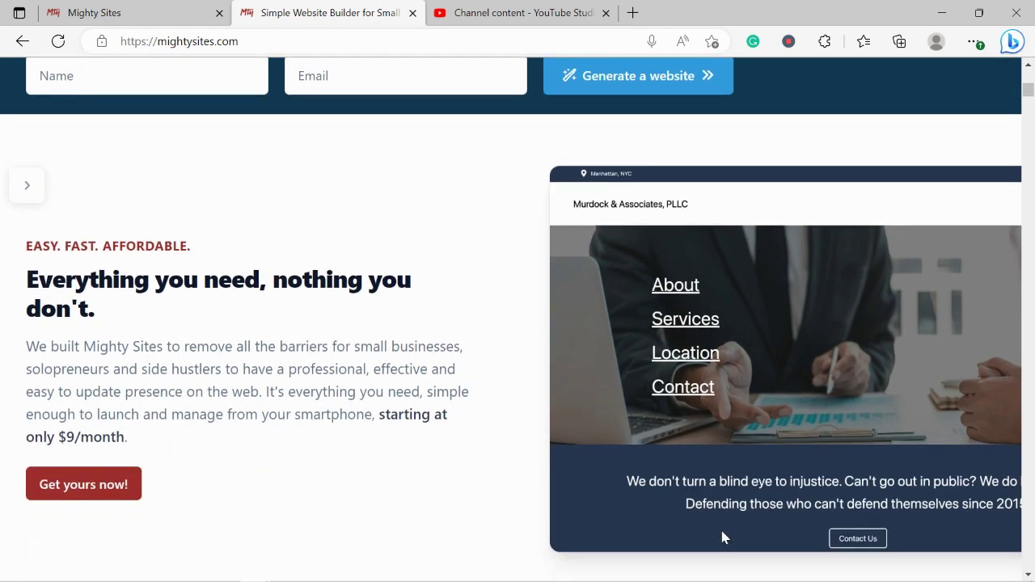
- Scroll down the mightysites.com homepage and highlight the one-page website heading
{"action": "scroll", "coordinate": [723, 537], "scroll_direction": "down", "scroll_amount": 2}
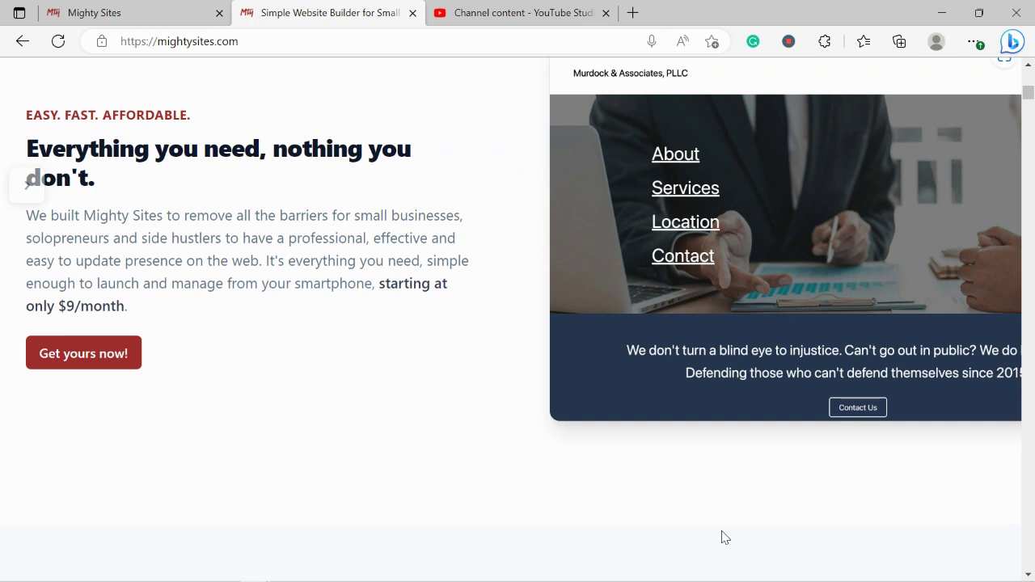
{"action": "scroll", "coordinate": [725, 537], "scroll_direction": "down", "scroll_amount": 5}
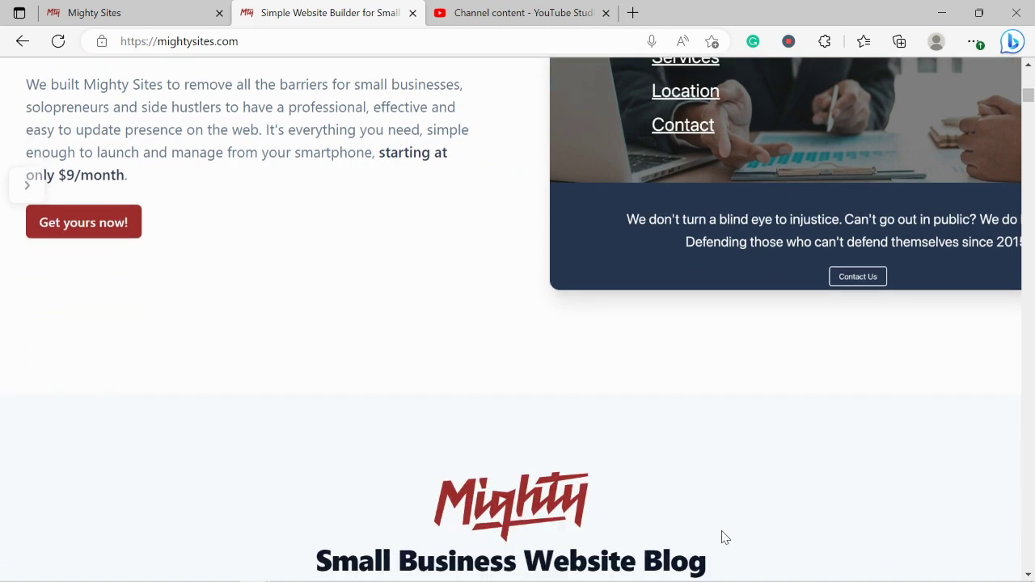
{"action": "scroll", "coordinate": [721, 530], "scroll_direction": "down", "scroll_amount": 7}
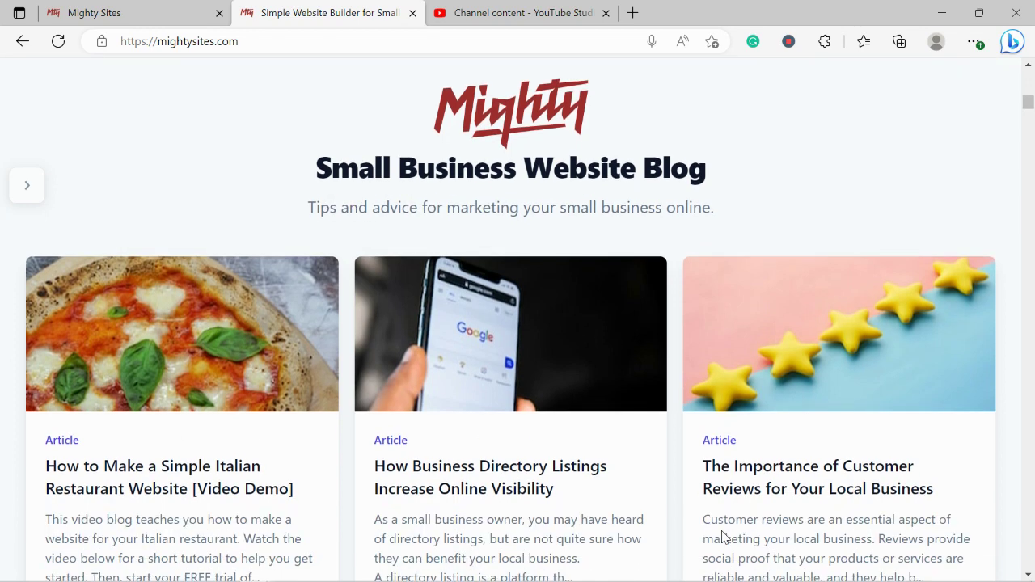
{"action": "scroll", "coordinate": [723, 538], "scroll_direction": "down", "scroll_amount": 2}
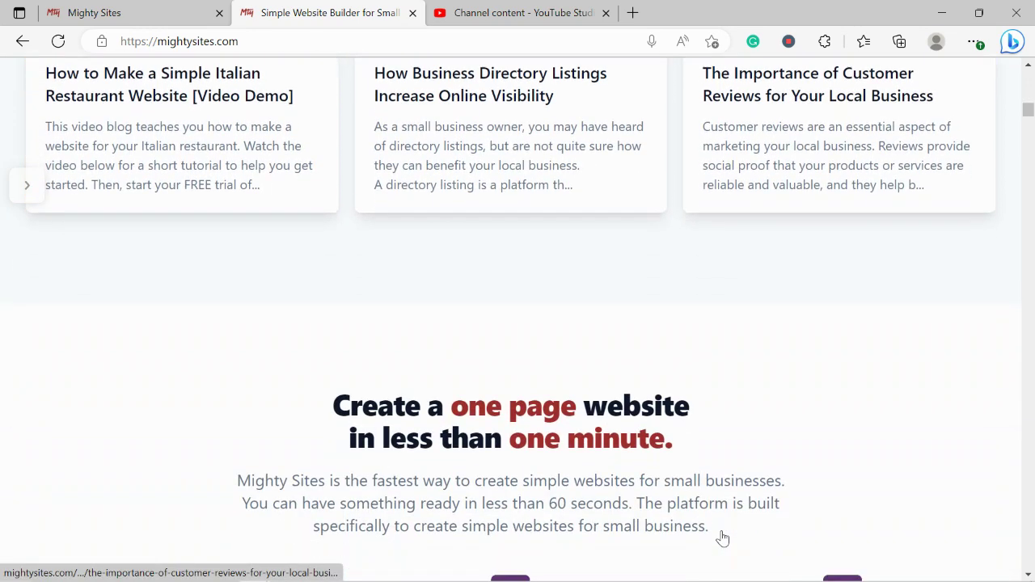
{"action": "double_click", "coordinate": [324, 398]}
{"action": "triple_click", "coordinate": [514, 396]}
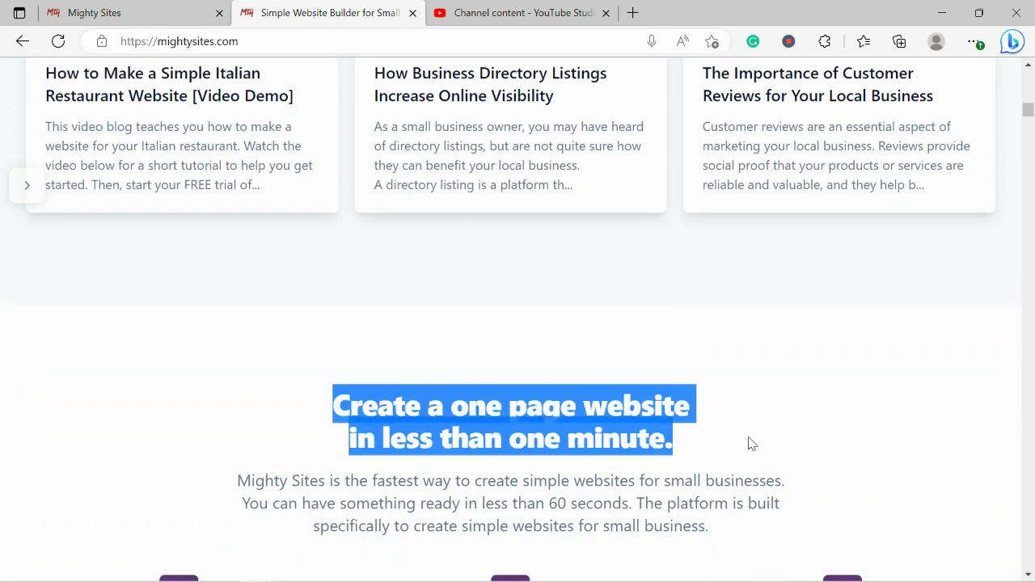
{"action": "left_click", "coordinate": [689, 477]}
- Scroll on to the Instant templates heading, then switch to the Mighty Sites site-creation tab
{"action": "scroll", "coordinate": [690, 479], "scroll_direction": "down", "scroll_amount": 3}
{"action": "scroll", "coordinate": [689, 479], "scroll_direction": "down", "scroll_amount": 5}
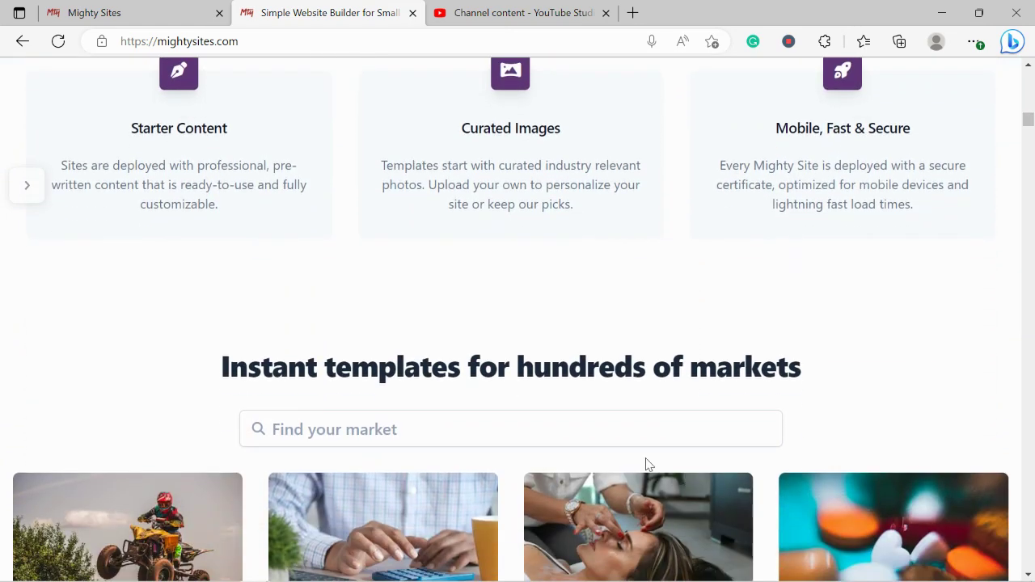
{"action": "triple_click", "coordinate": [505, 366]}
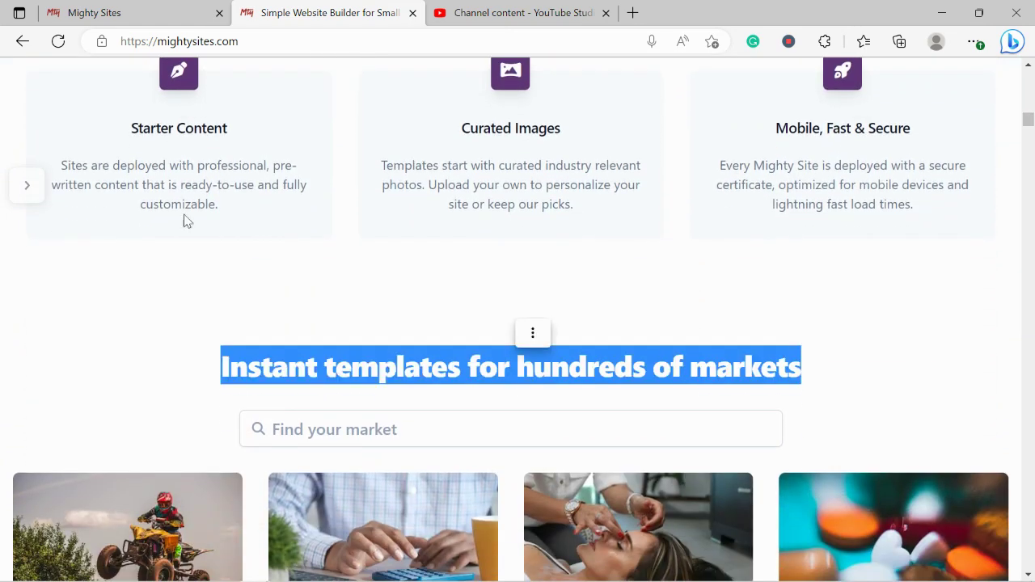
{"action": "left_click", "coordinate": [129, 7]}
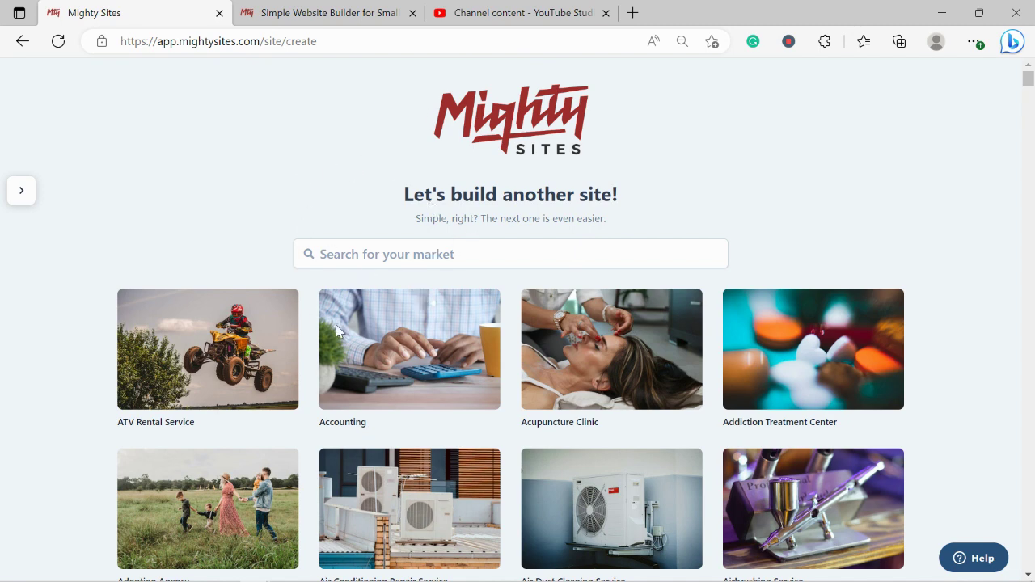
- Search the market templates for 'cust' and start a site from the Custom T-shirt Store template
{"action": "scroll", "coordinate": [227, 200], "scroll_direction": "down", "scroll_amount": 3}
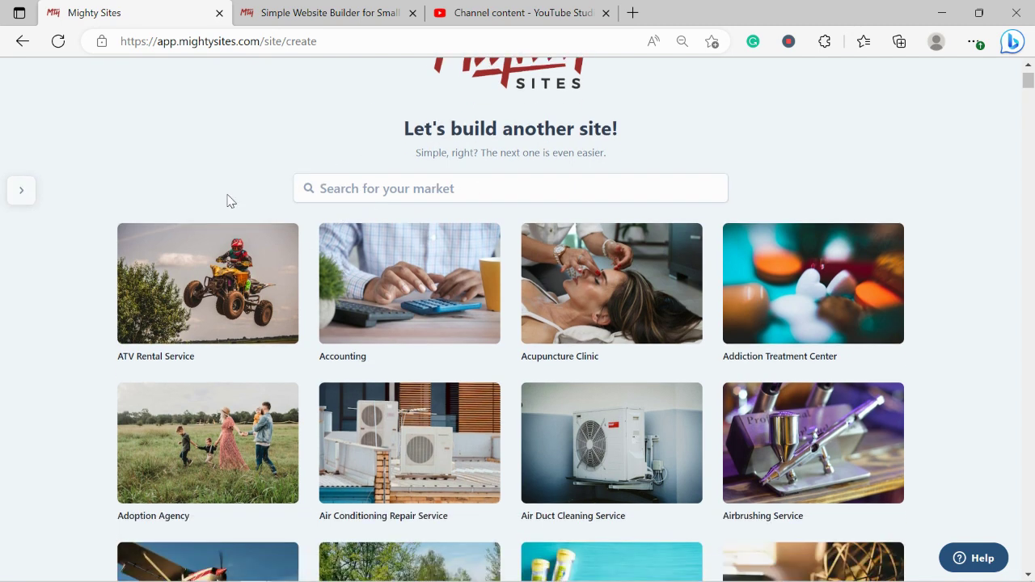
{"action": "scroll", "coordinate": [227, 200], "scroll_direction": "down", "scroll_amount": 6}
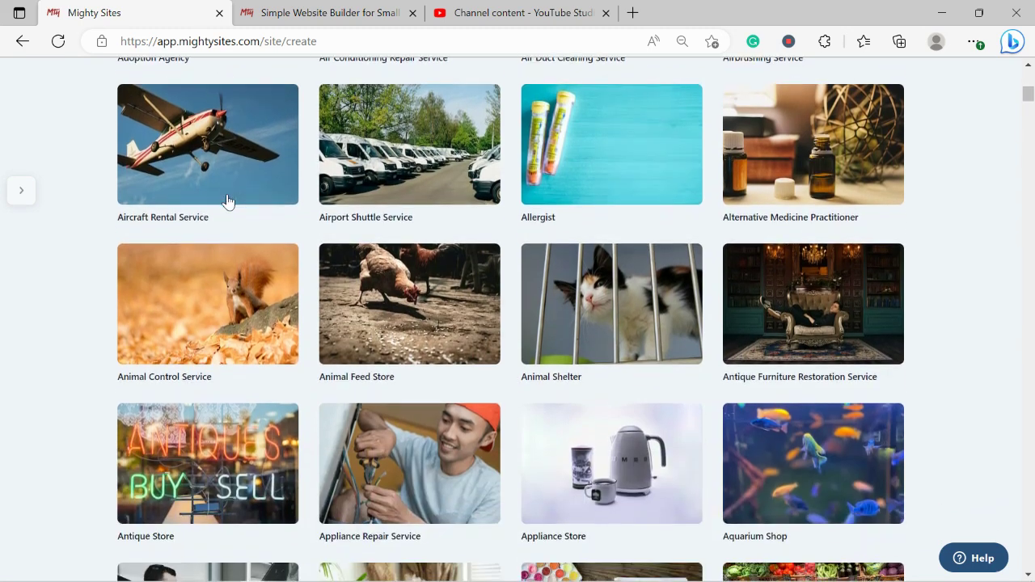
{"action": "scroll", "coordinate": [227, 200], "scroll_direction": "down", "scroll_amount": 1}
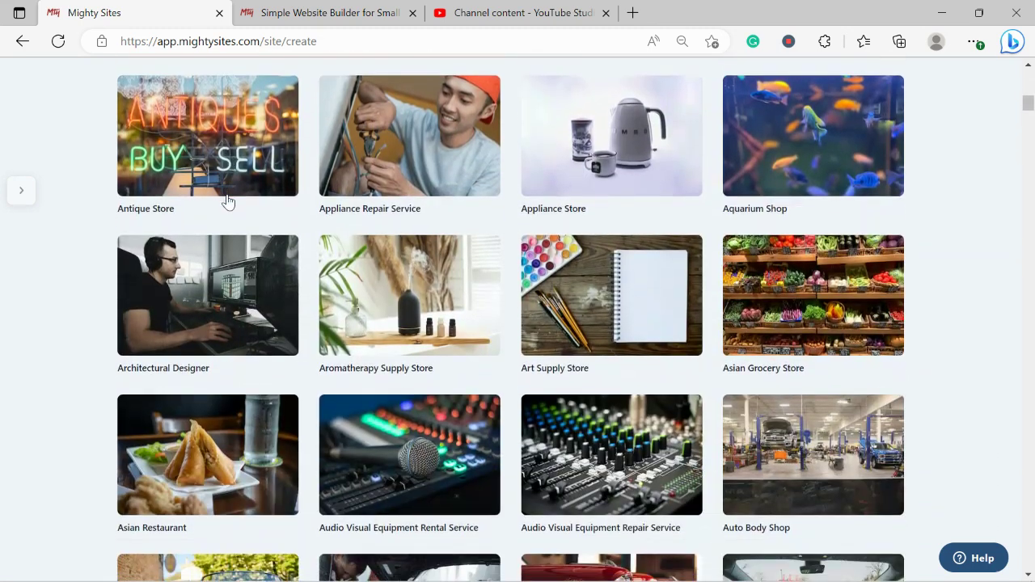
{"action": "scroll", "coordinate": [227, 201], "scroll_direction": "down", "scroll_amount": 2}
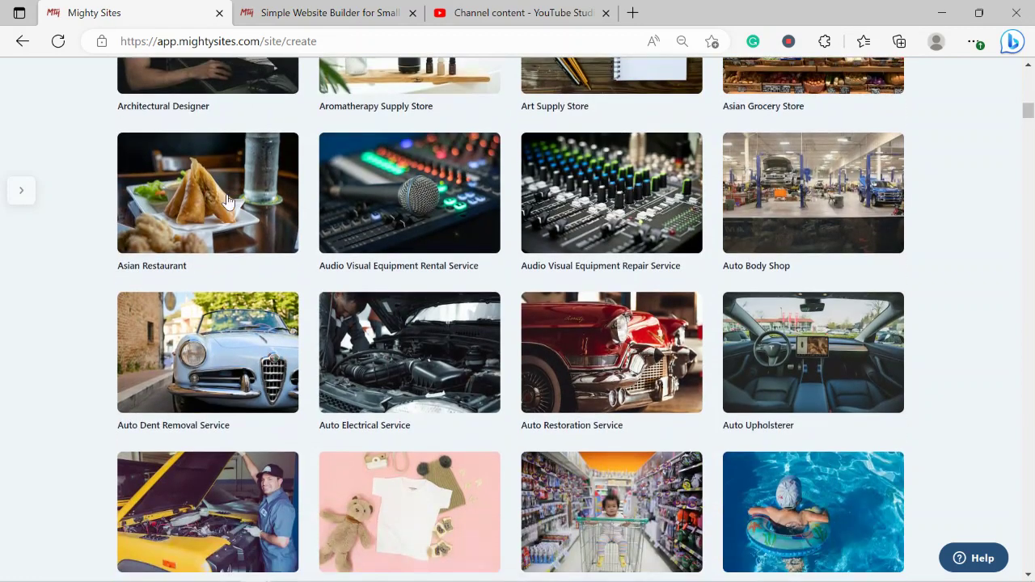
{"action": "scroll", "coordinate": [227, 201], "scroll_direction": "up", "scroll_amount": 8}
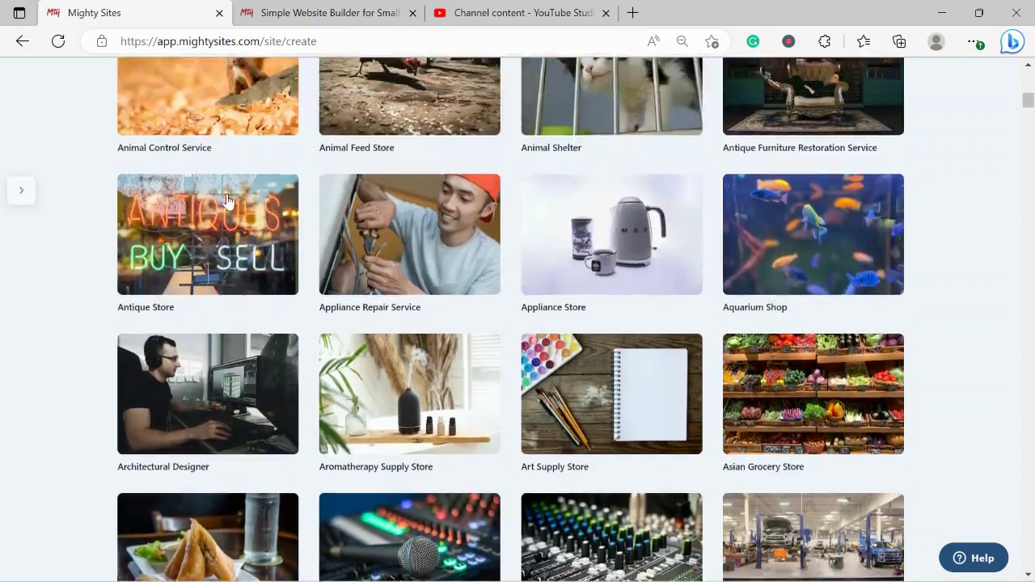
{"action": "scroll", "coordinate": [228, 200], "scroll_direction": "up", "scroll_amount": 5}
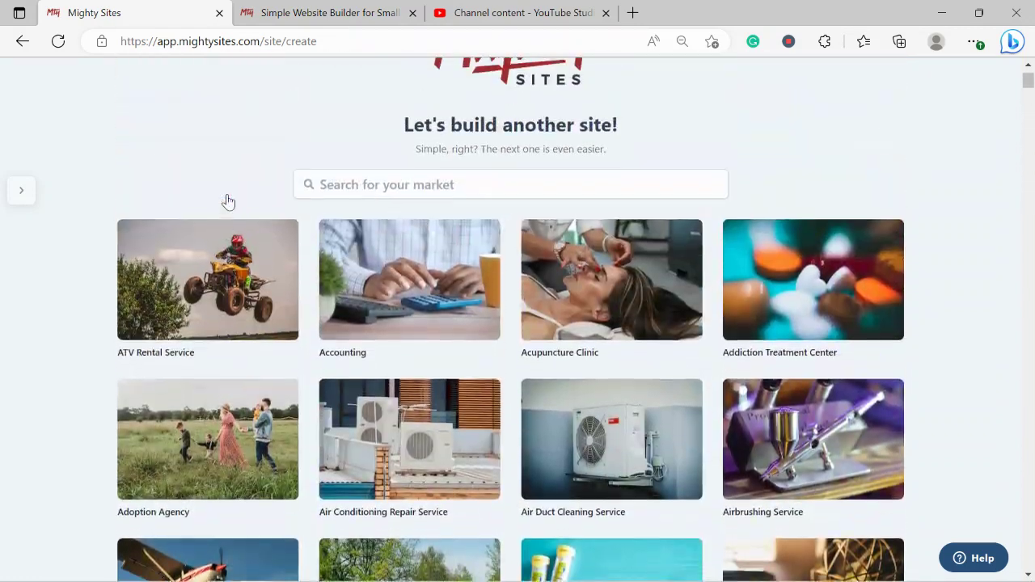
{"action": "left_click", "coordinate": [389, 192]}
{"action": "type", "text": "cust"}
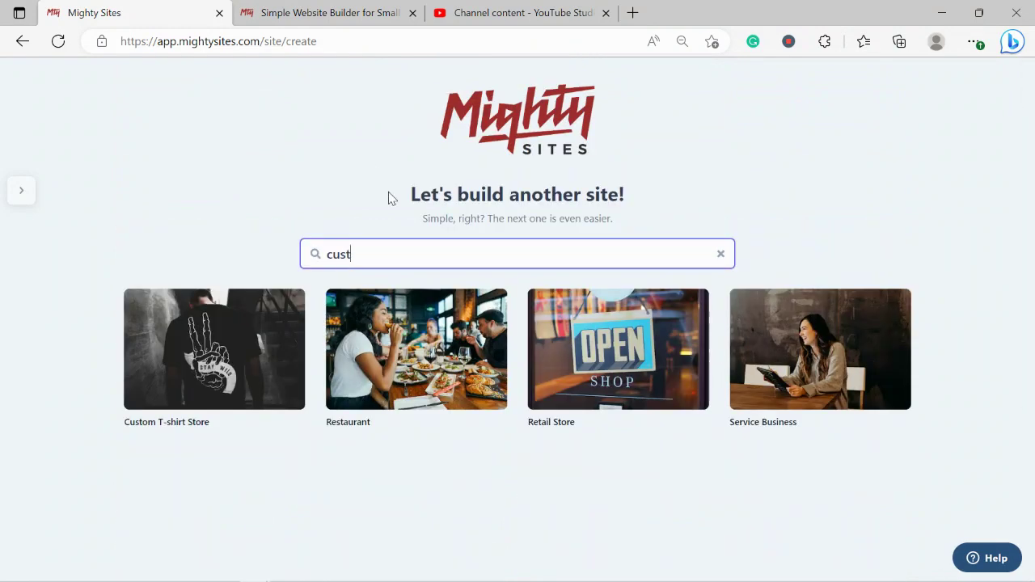
{"action": "left_click", "coordinate": [201, 356]}
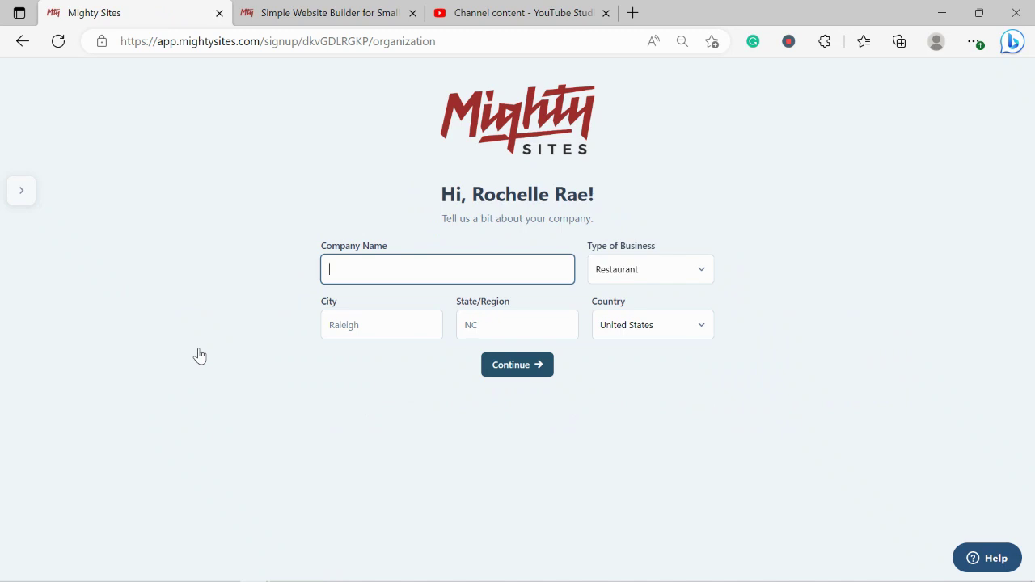
- Enter company name Rochelle's Custom Tees, city Denver and state Colorado
{"action": "type", "text": "R"}
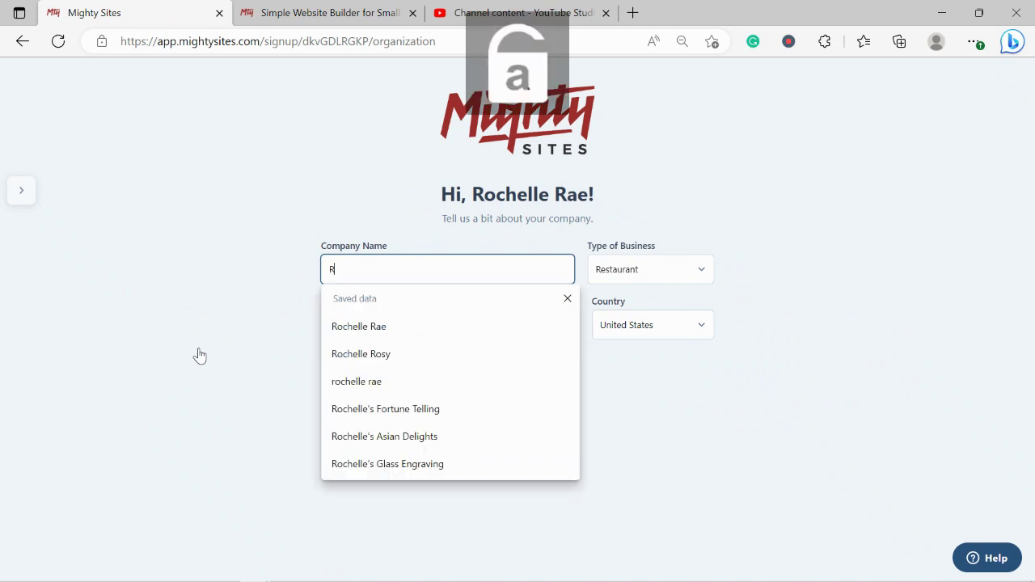
{"action": "type", "text": "ochelle's Custom Tees"}
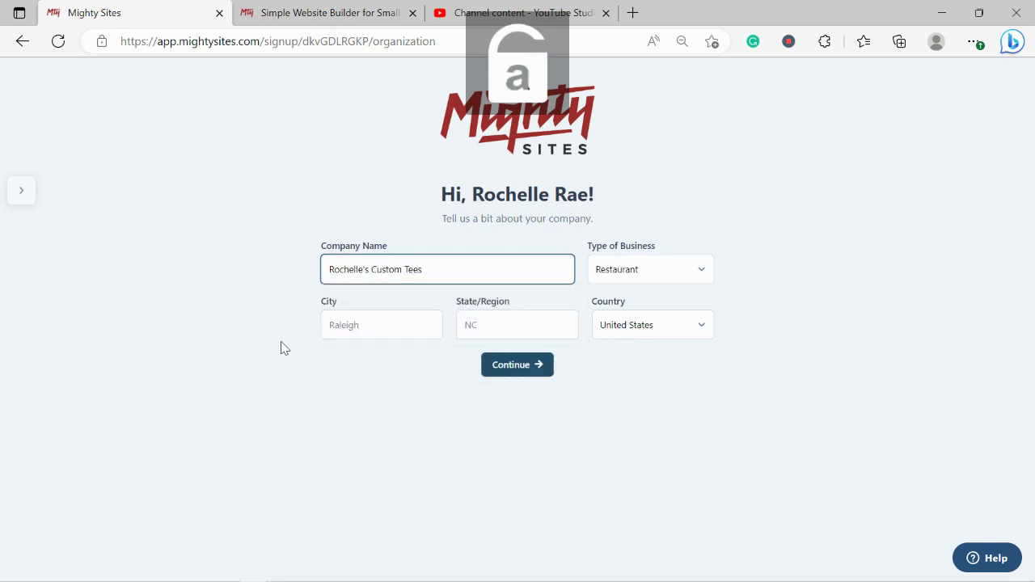
{"action": "left_click", "coordinate": [392, 334]}
{"action": "type", "text": "Denver"}
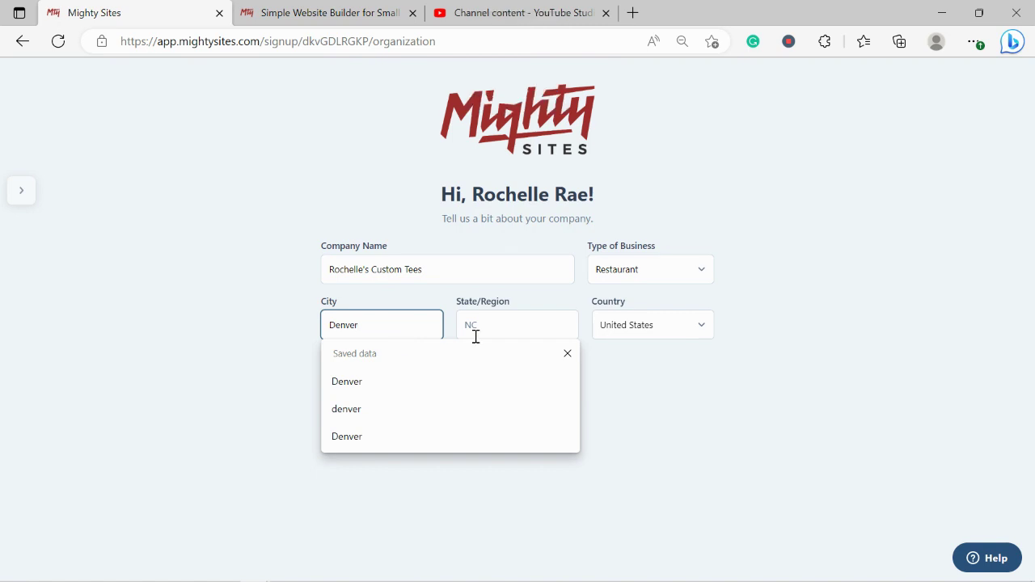
{"action": "left_click", "coordinate": [522, 327]}
{"action": "type", "text": "Colorado"}
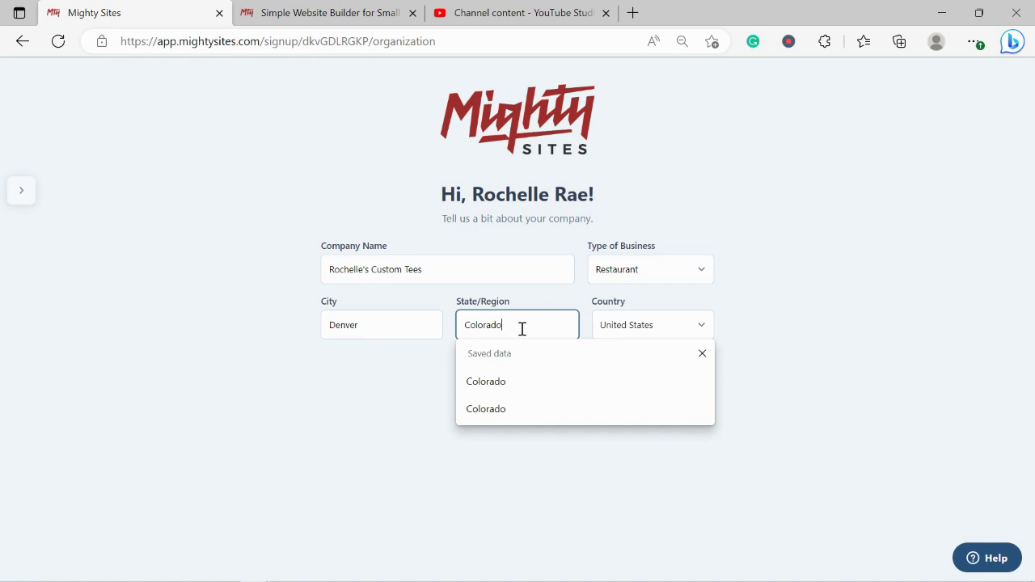
{"action": "left_click", "coordinate": [828, 261]}
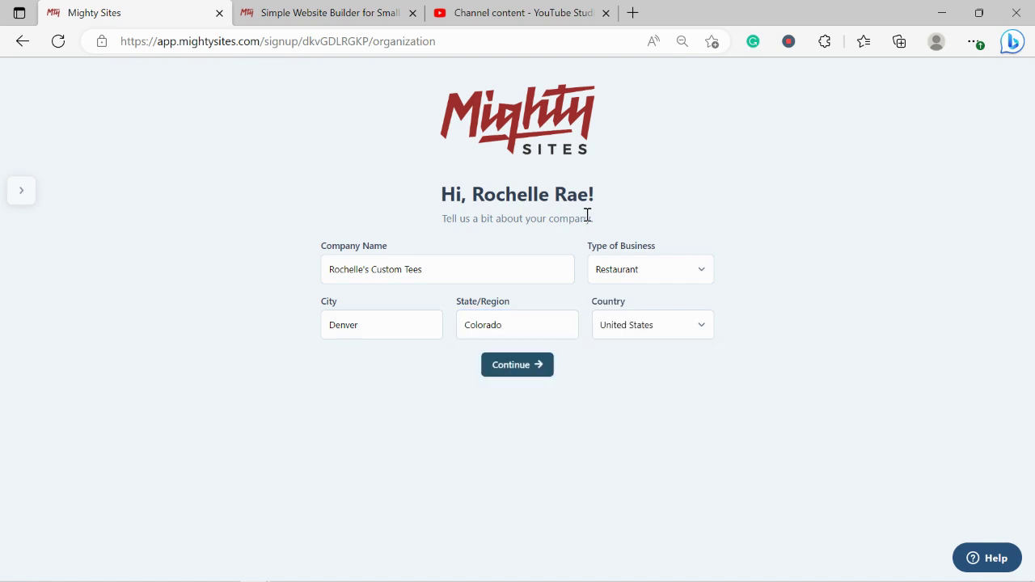
- Set the business type to Retail and submit the company details
{"action": "left_click", "coordinate": [693, 279]}
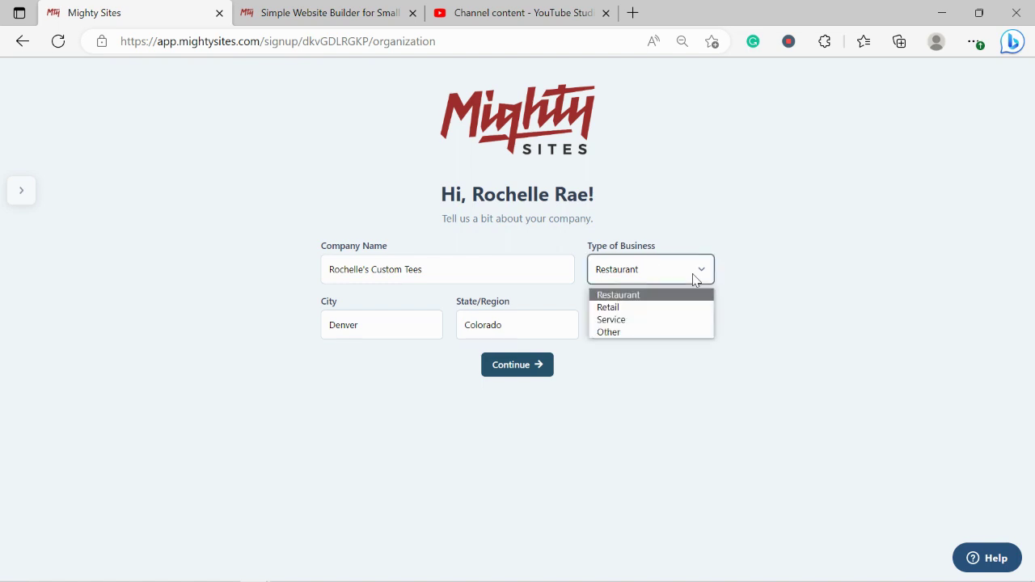
{"action": "left_click", "coordinate": [616, 306]}
{"action": "left_click", "coordinate": [524, 364]}
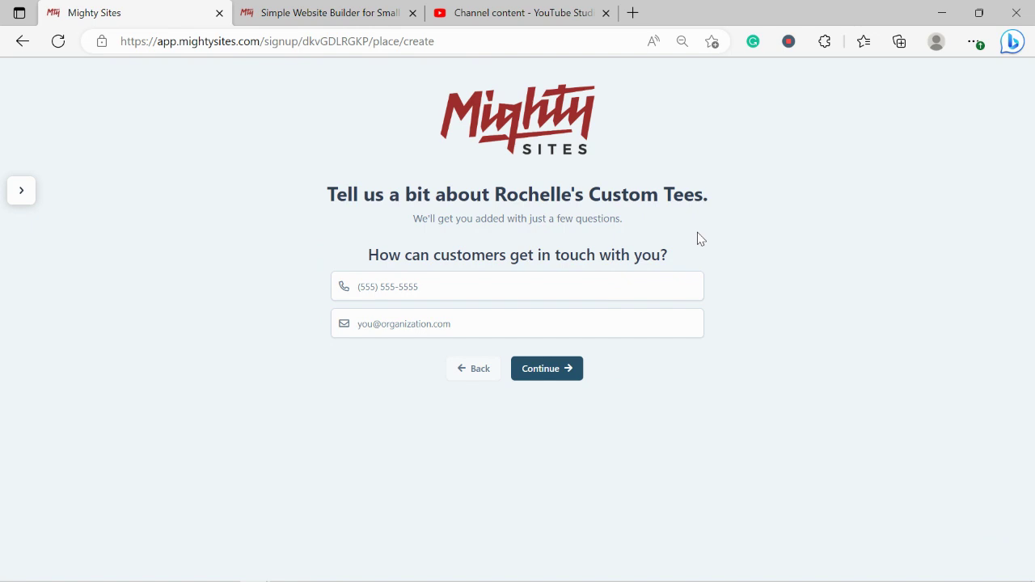
- Enter the business phone number and contact e-mail, and submit the contact details
{"action": "left_click", "coordinate": [422, 281]}
{"action": "type", "text": "56504"}
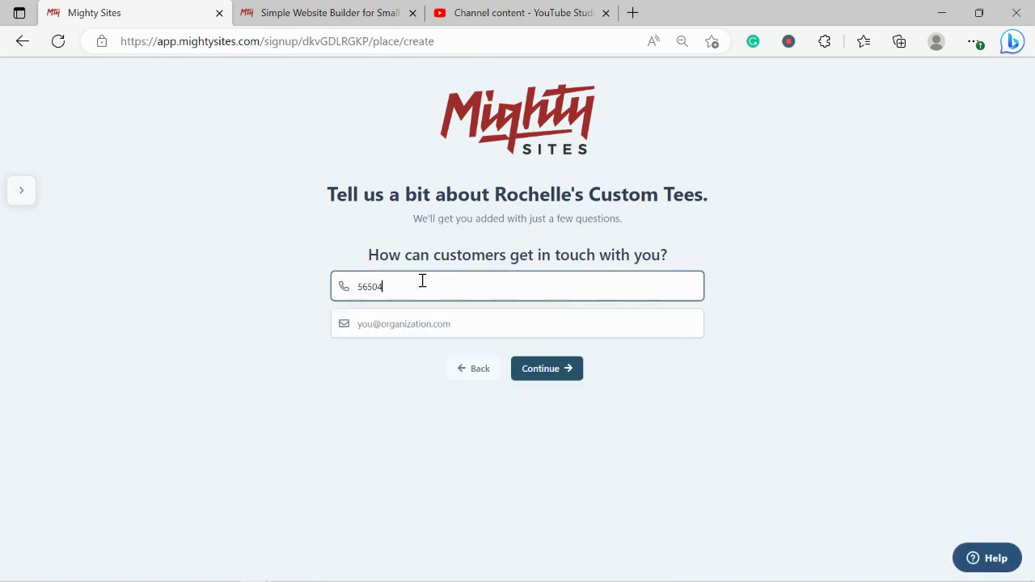
{"action": "key", "text": "BackSpace"}
{"action": "key", "text": "BackSpace"}
{"action": "type", "text": "-49494"}
{"action": "left_click", "coordinate": [447, 325]}
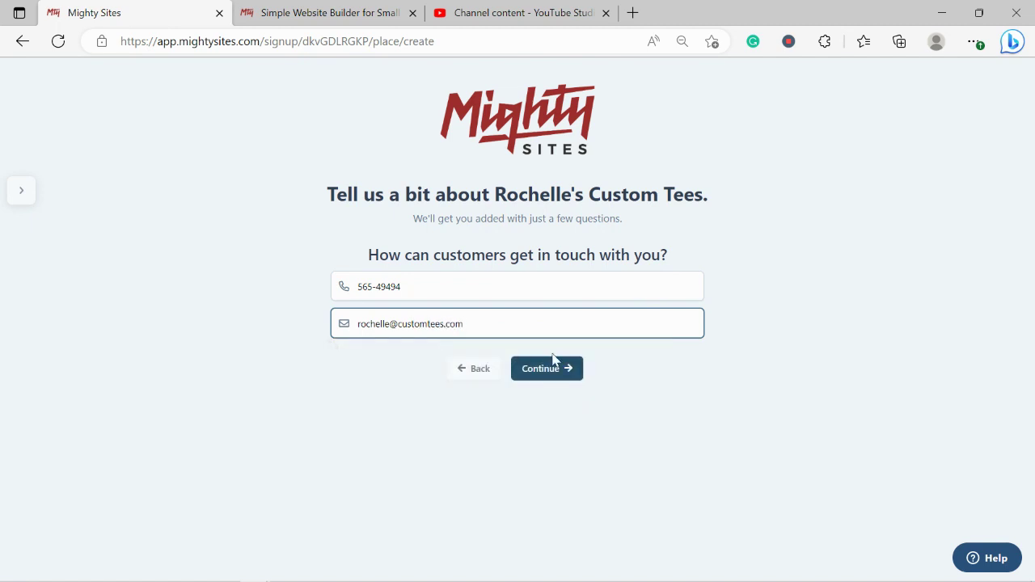
{"action": "left_click", "coordinate": [565, 365]}
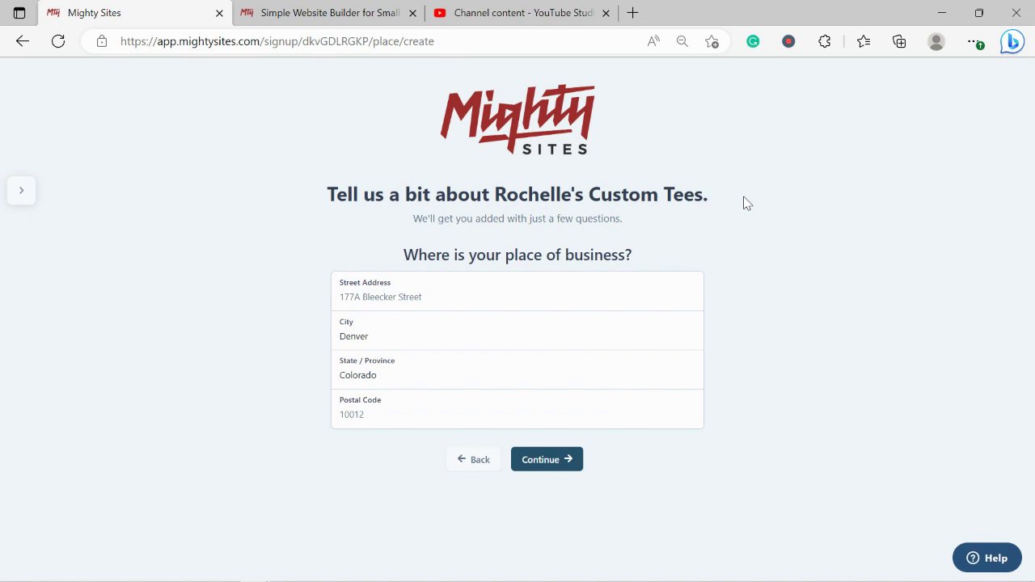
- Enter the business street address and postal code, and submit the address
{"action": "left_click", "coordinate": [438, 301]}
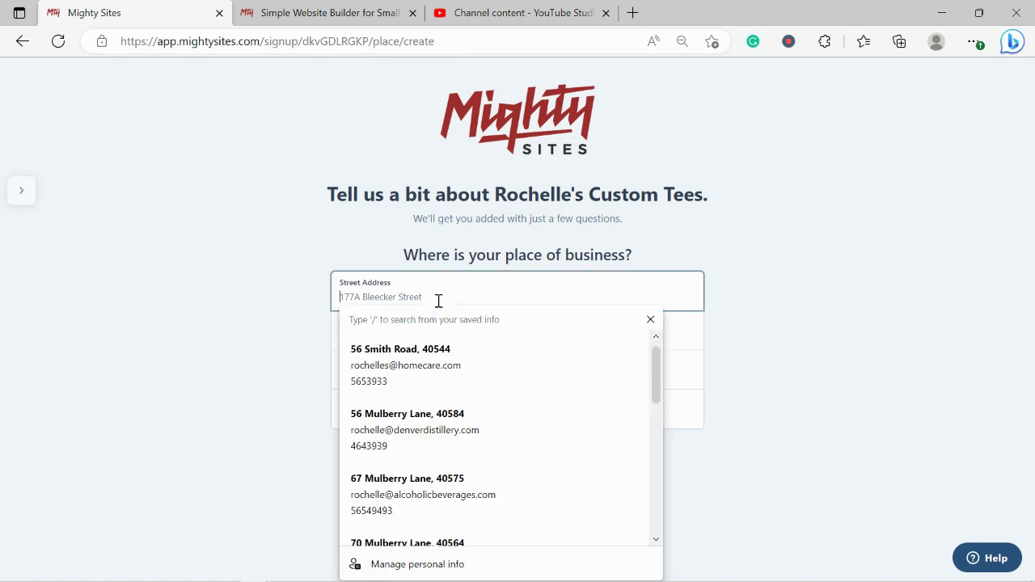
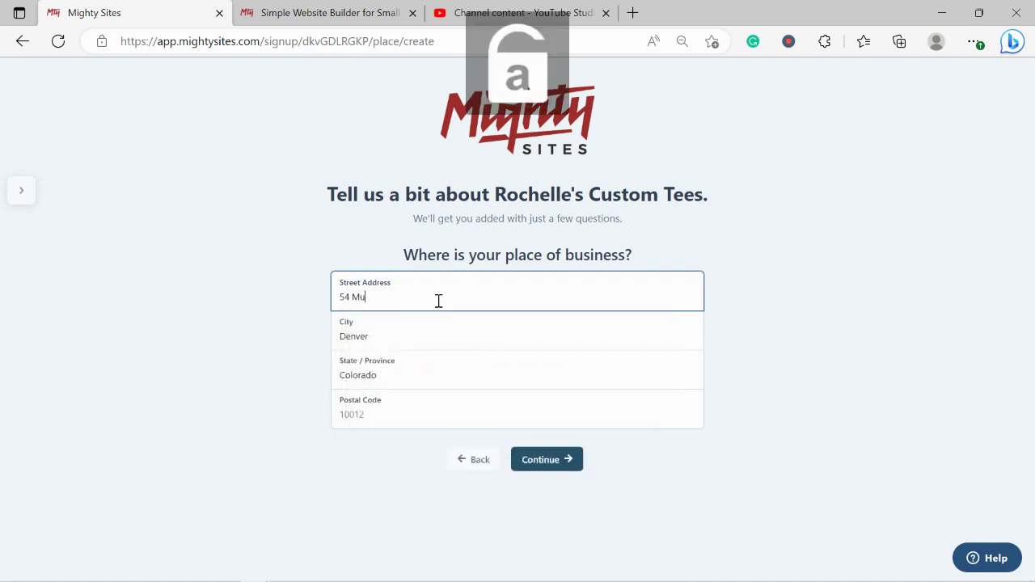
{"action": "left_click", "coordinate": [386, 415]}
{"action": "type", "text": "5"}
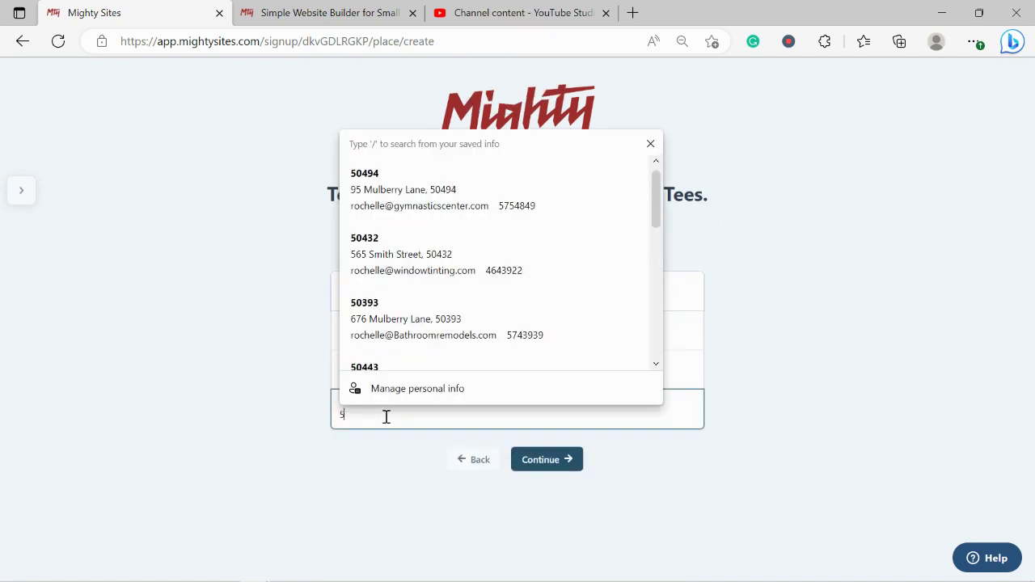
{"action": "type", "text": "0483"}
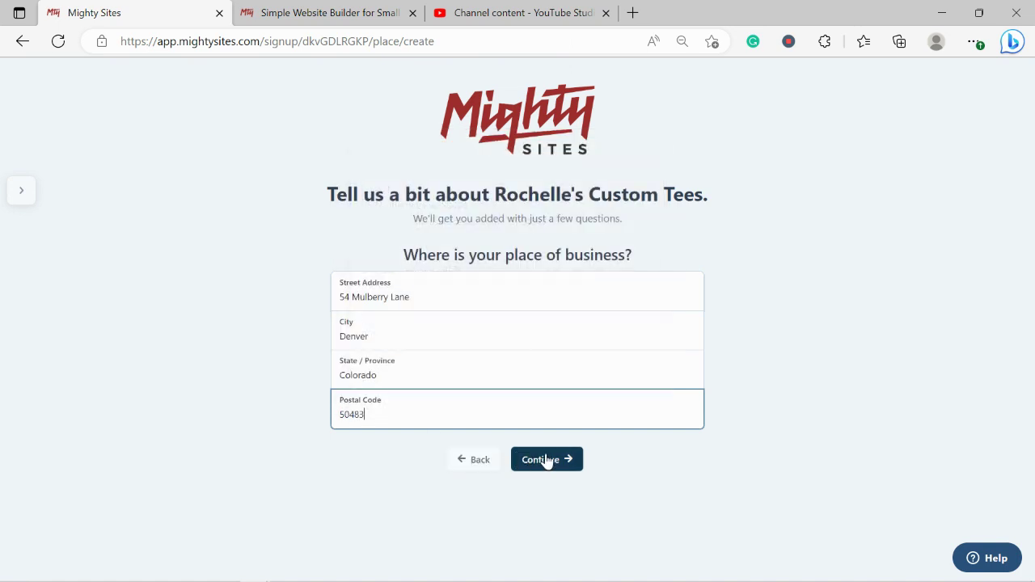
{"action": "left_click", "coordinate": [546, 461]}
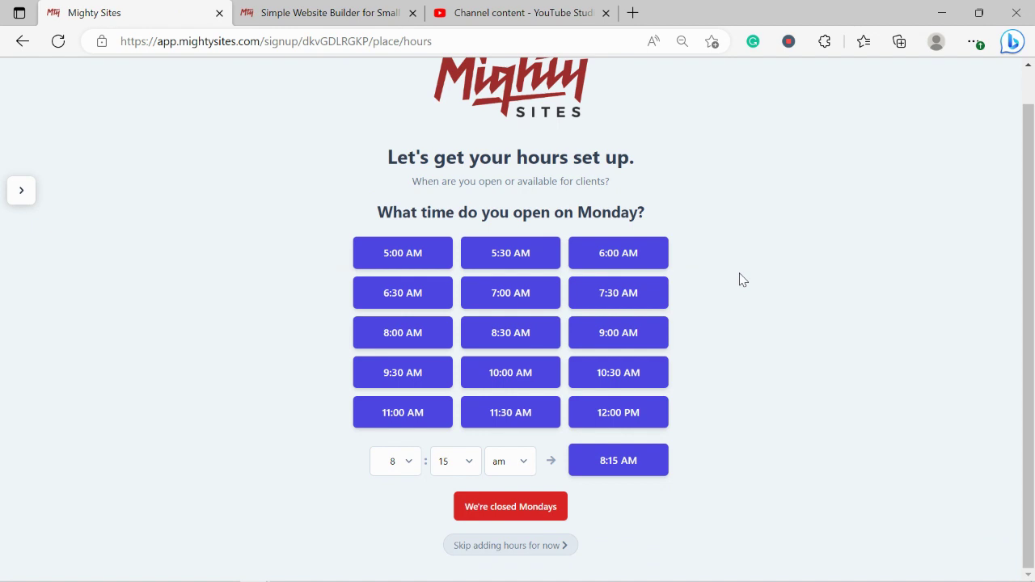
- Set opening hours to 9:00 AM–5:30 PM for Monday through Saturday
{"action": "left_click", "coordinate": [599, 336]}
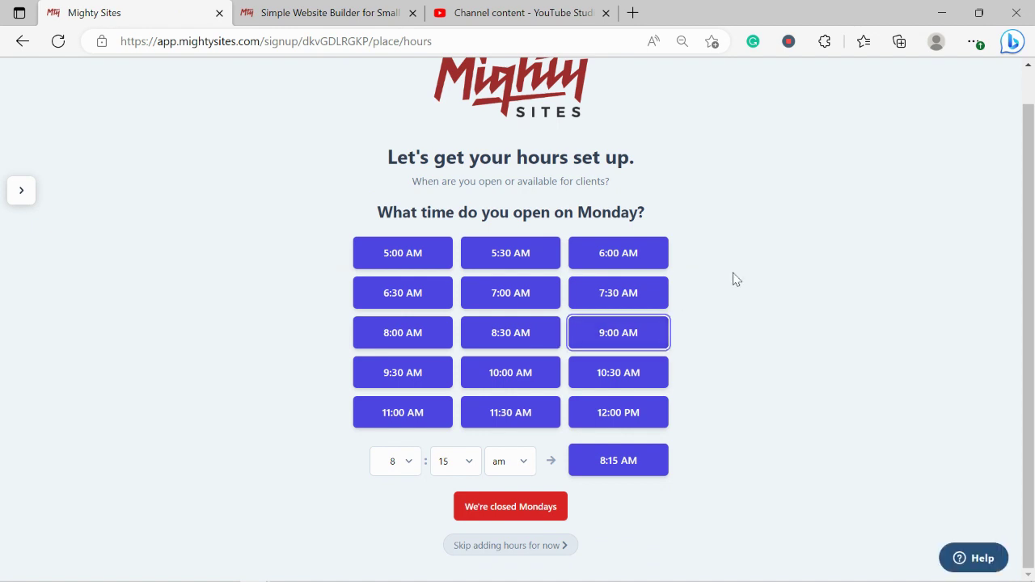
{"action": "left_click", "coordinate": [611, 301]}
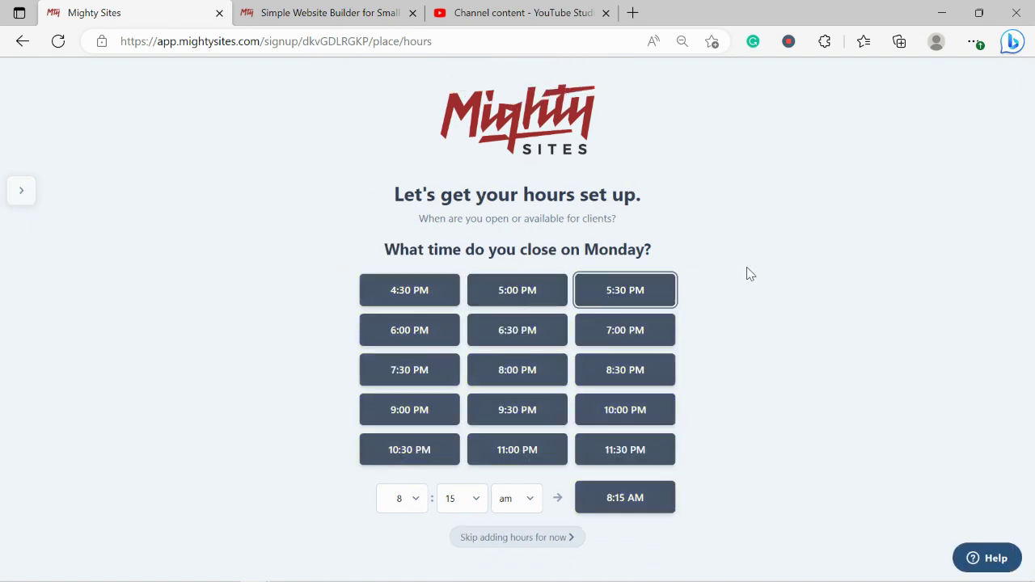
{"action": "left_click", "coordinate": [472, 313]}
{"action": "left_click", "coordinate": [472, 354]}
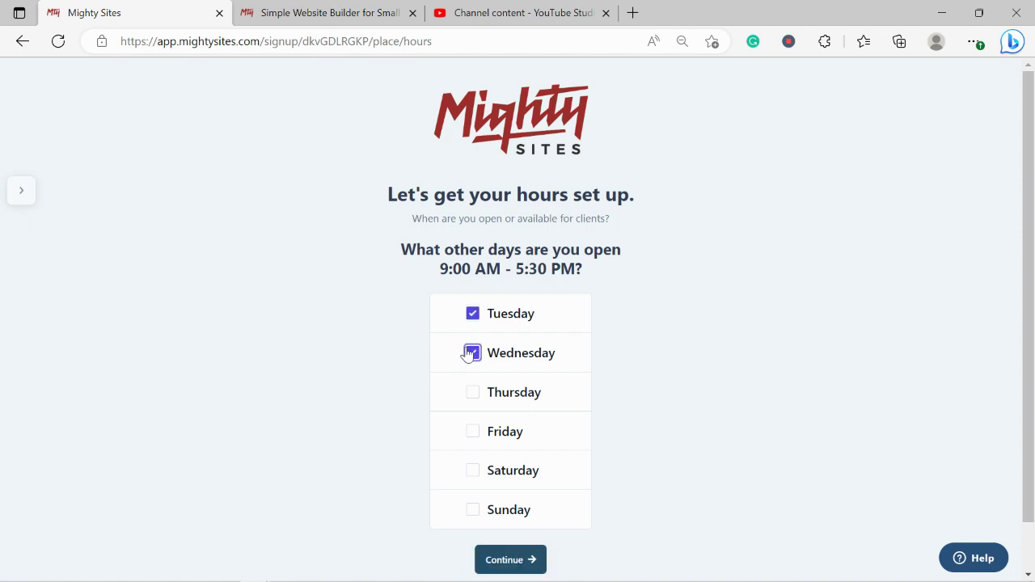
{"action": "left_click", "coordinate": [473, 394]}
{"action": "left_click", "coordinate": [472, 431]}
{"action": "left_click", "coordinate": [472, 471]}
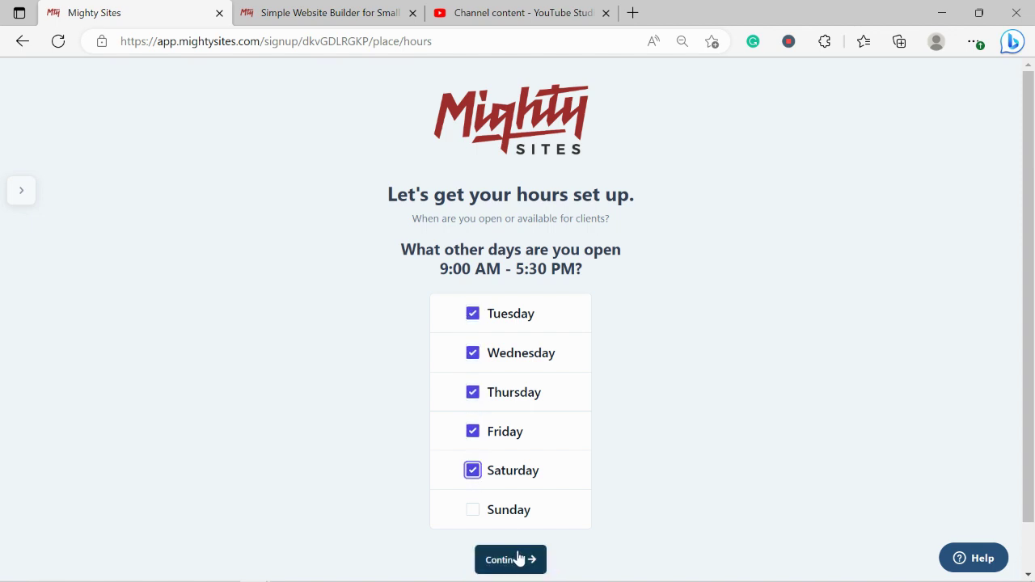
{"action": "left_click", "coordinate": [511, 560]}
- Mark the business as closed on Sundays and accept the review summary
{"action": "scroll", "coordinate": [462, 558], "scroll_direction": "down", "scroll_amount": 1}
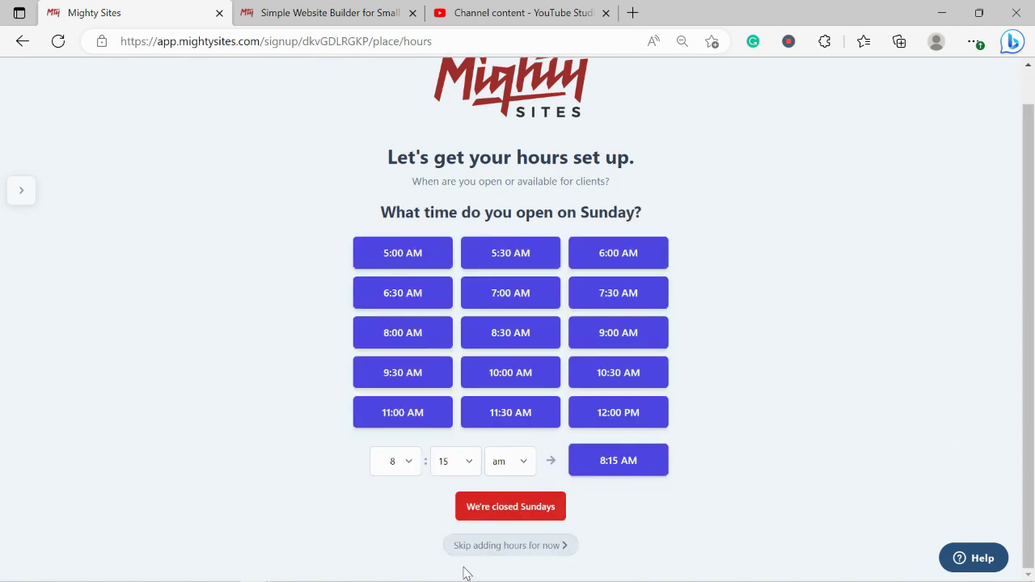
{"action": "left_click", "coordinate": [549, 507]}
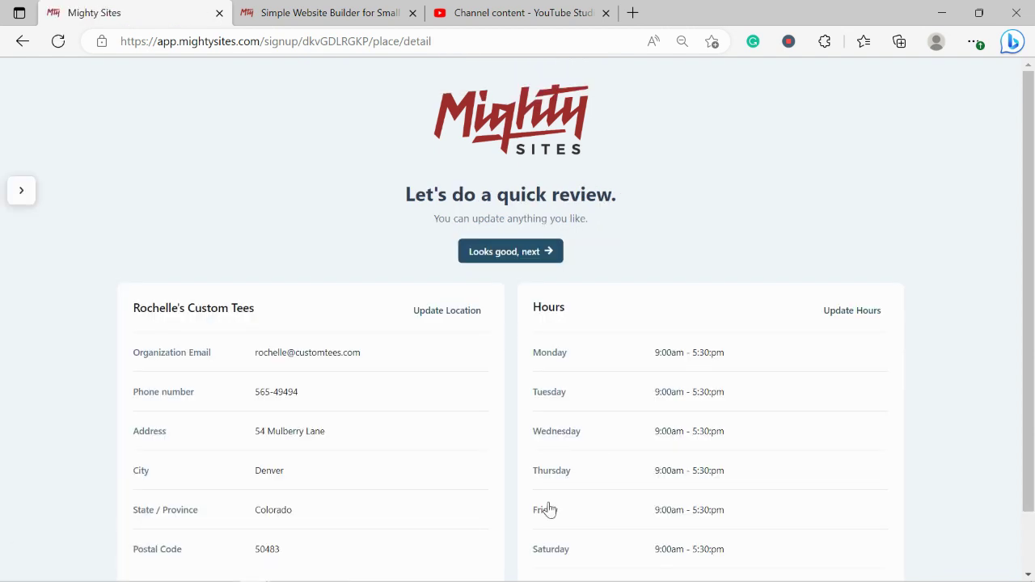
{"action": "scroll", "coordinate": [548, 509], "scroll_direction": "down", "scroll_amount": 1}
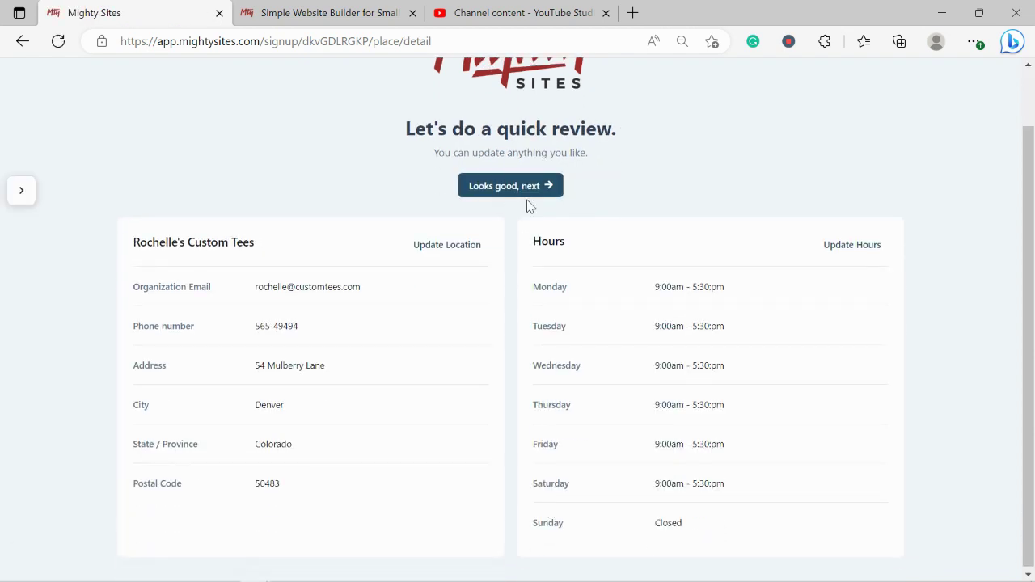
{"action": "left_click", "coordinate": [509, 188]}
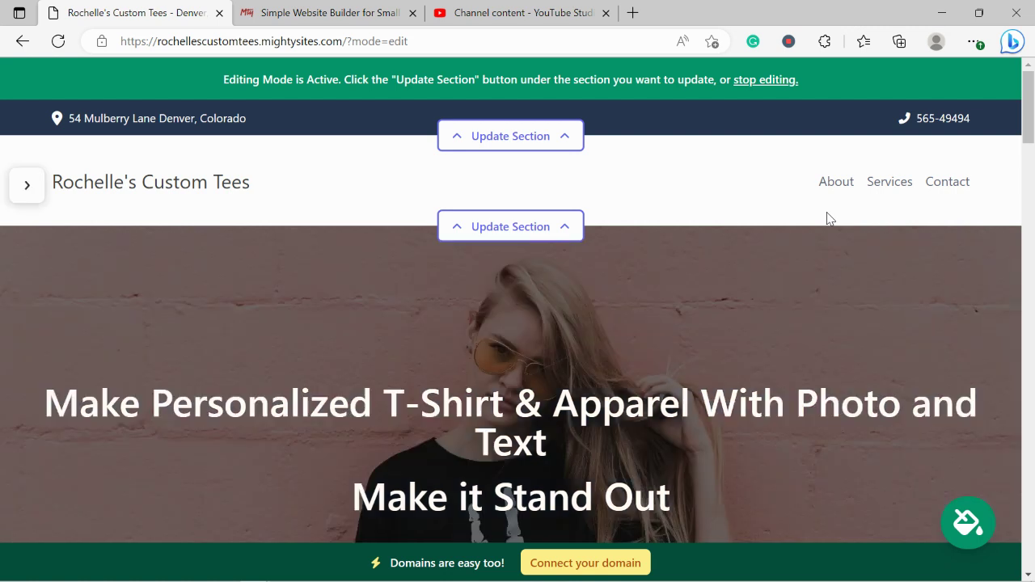
- Scroll down the generated Rochelle's Custom Tees site in editing mode
{"action": "scroll", "coordinate": [828, 218], "scroll_direction": "down", "scroll_amount": 5}
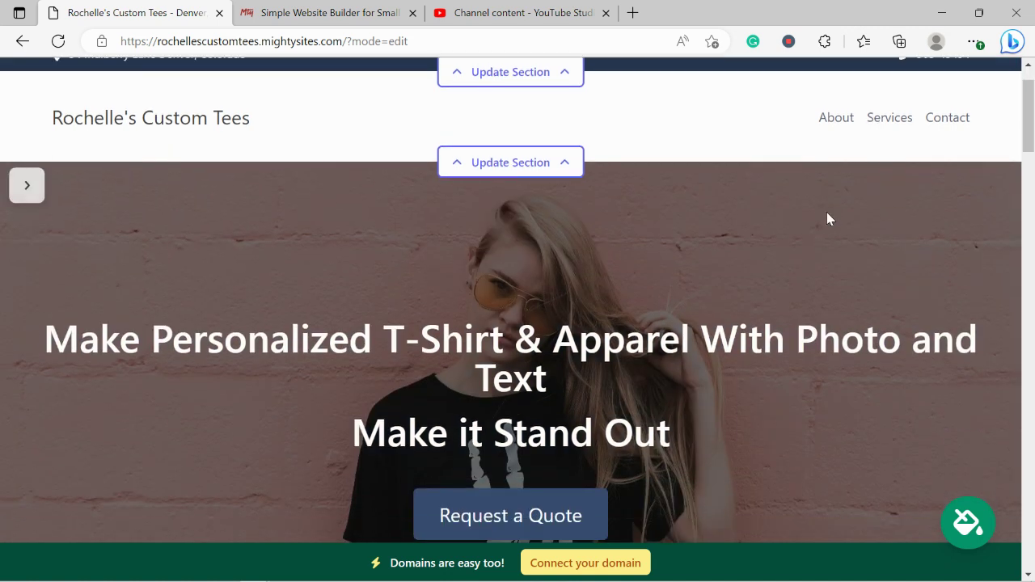
{"action": "scroll", "coordinate": [828, 219], "scroll_direction": "down", "scroll_amount": 3}
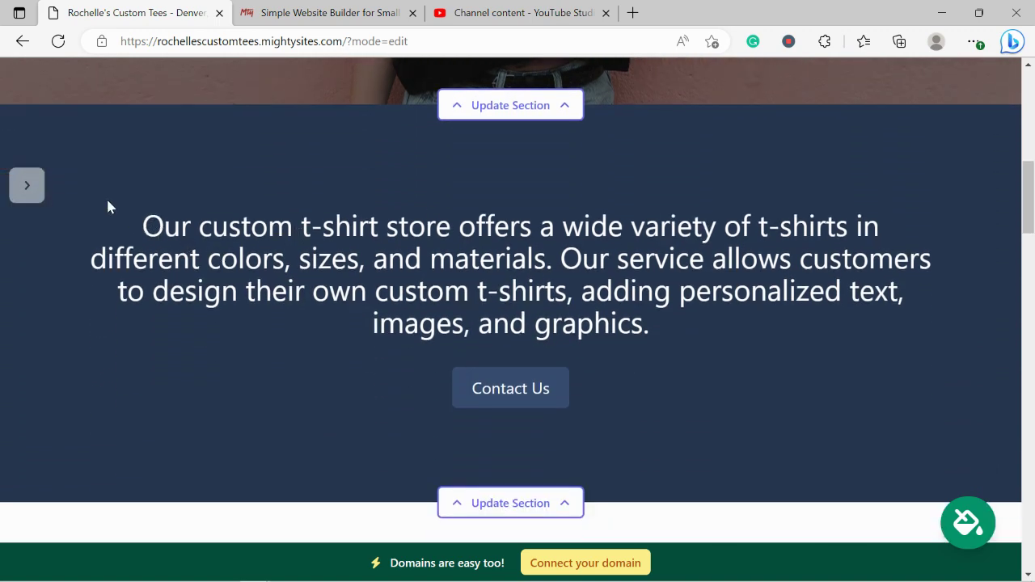
{"action": "left_click_drag", "start_coordinate": [106, 196], "coordinate": [709, 411]}
{"action": "scroll", "coordinate": [709, 407], "scroll_direction": "down", "scroll_amount": 2}
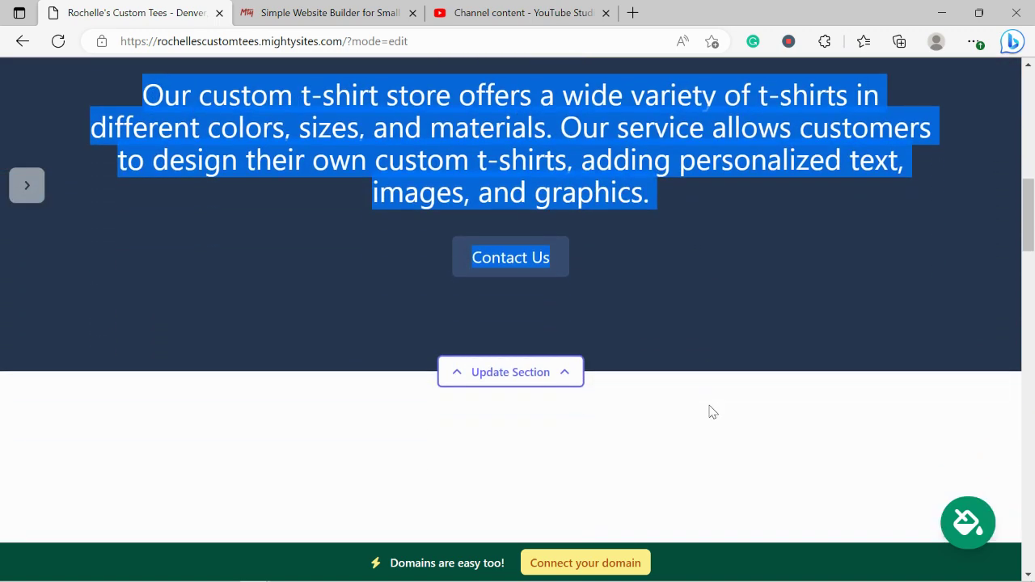
{"action": "scroll", "coordinate": [709, 407], "scroll_direction": "down", "scroll_amount": 3}
{"action": "scroll", "coordinate": [710, 411], "scroll_direction": "down", "scroll_amount": 2}
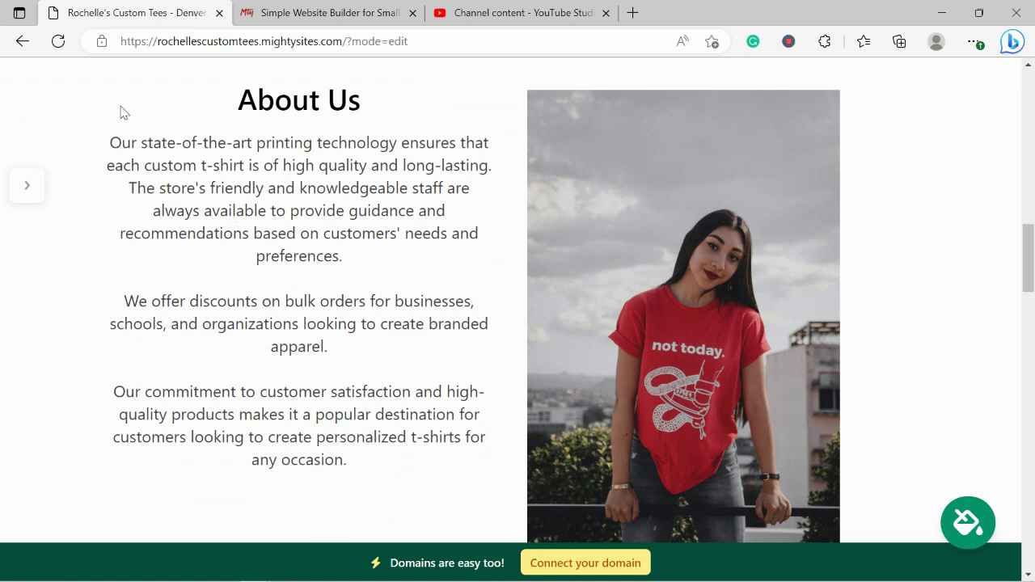
{"action": "left_click_drag", "start_coordinate": [107, 150], "coordinate": [351, 478]}
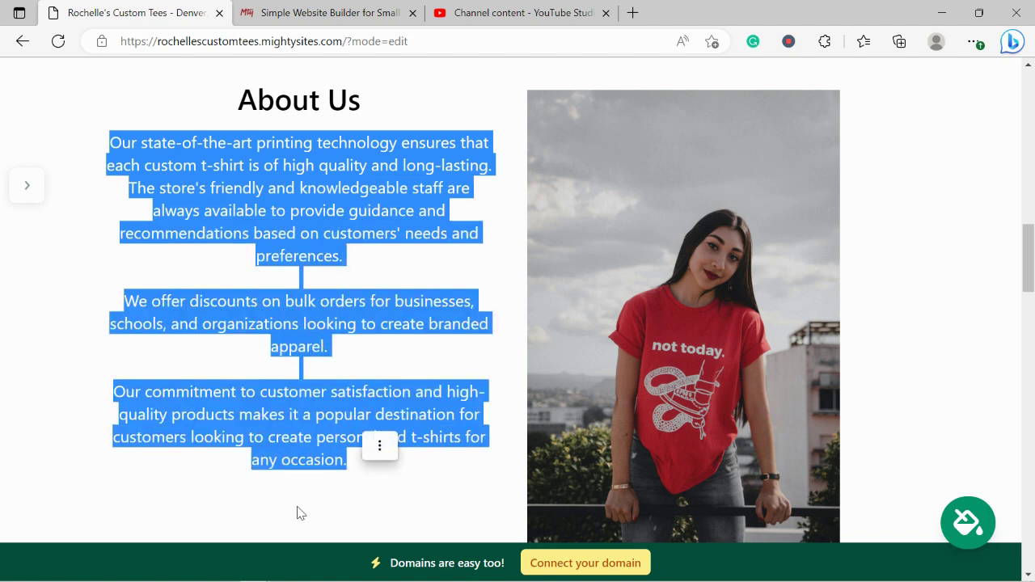
{"action": "left_click", "coordinate": [297, 513]}
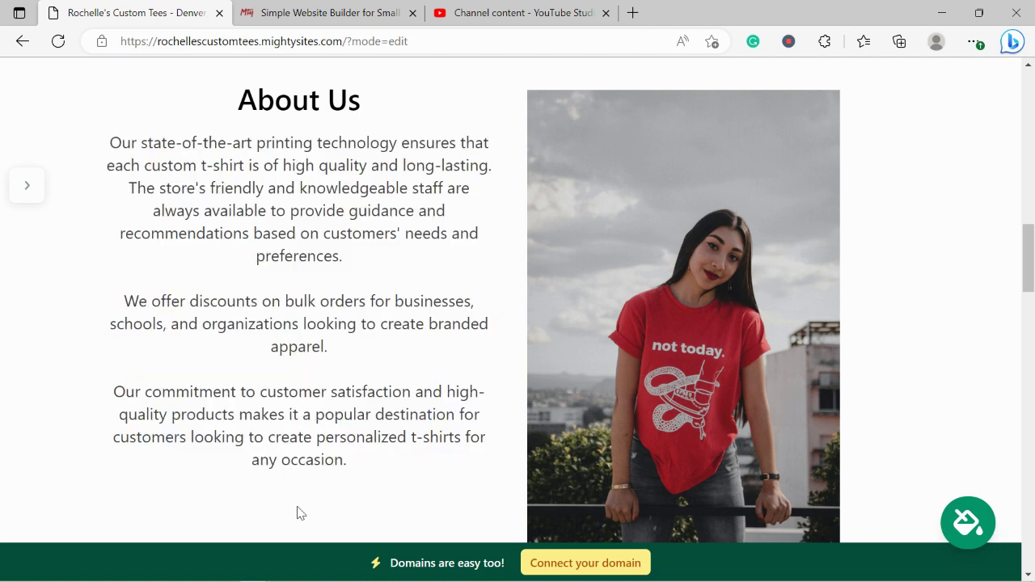
{"action": "scroll", "coordinate": [297, 512], "scroll_direction": "down", "scroll_amount": 6}
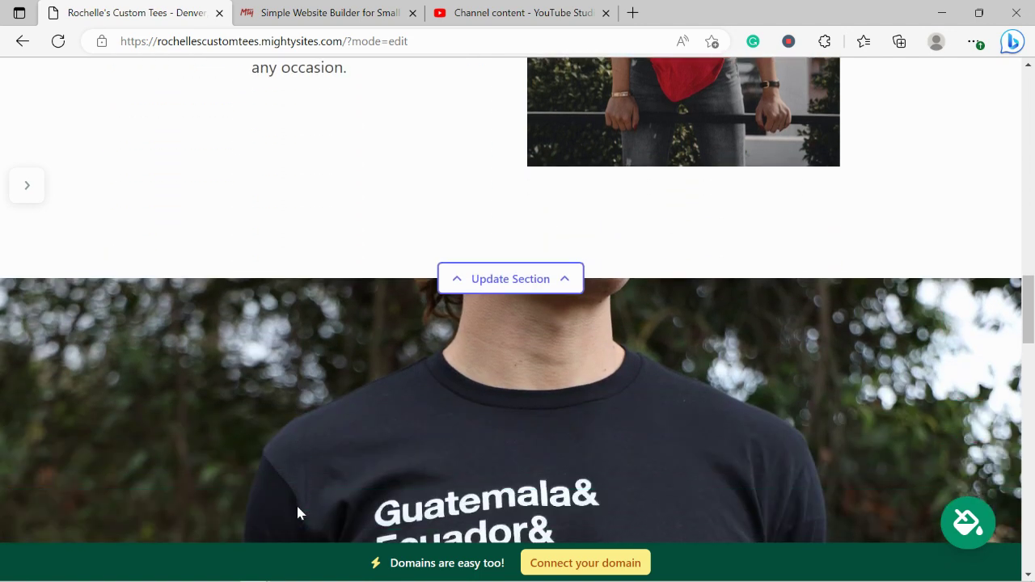
{"action": "scroll", "coordinate": [297, 513], "scroll_direction": "down", "scroll_amount": 4}
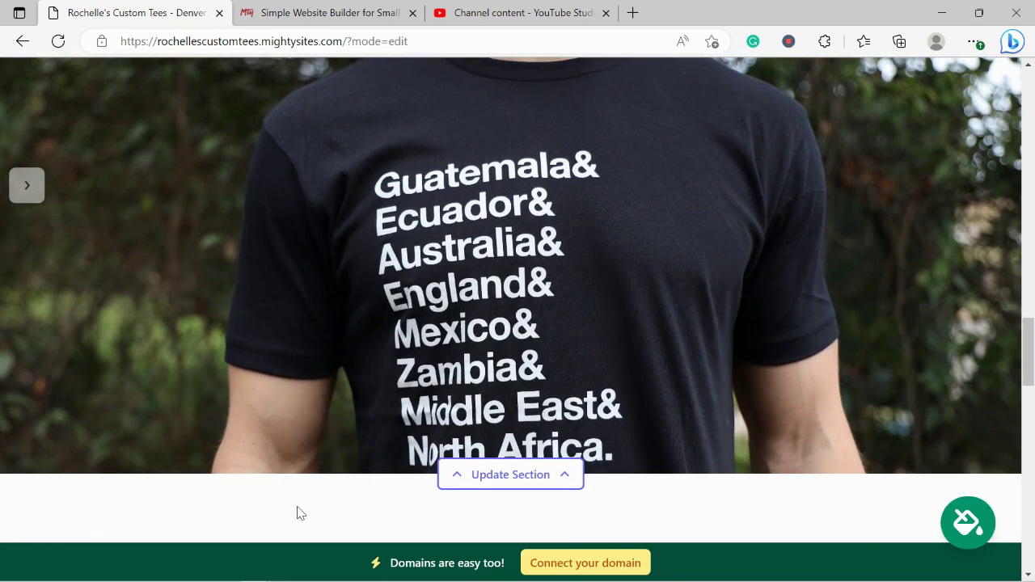
{"action": "scroll", "coordinate": [299, 513], "scroll_direction": "down", "scroll_amount": 4}
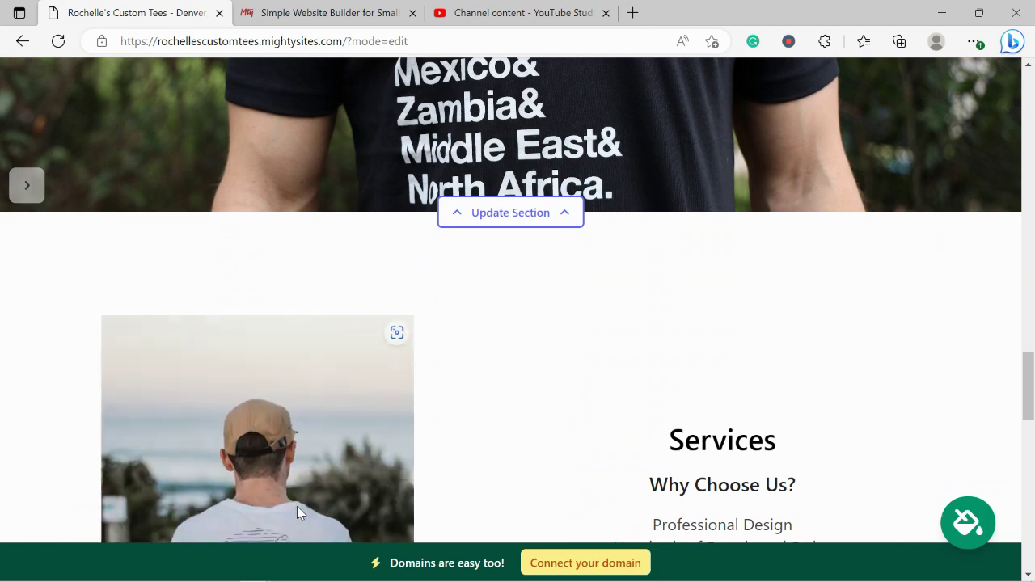
{"action": "scroll", "coordinate": [296, 507], "scroll_direction": "down", "scroll_amount": 2}
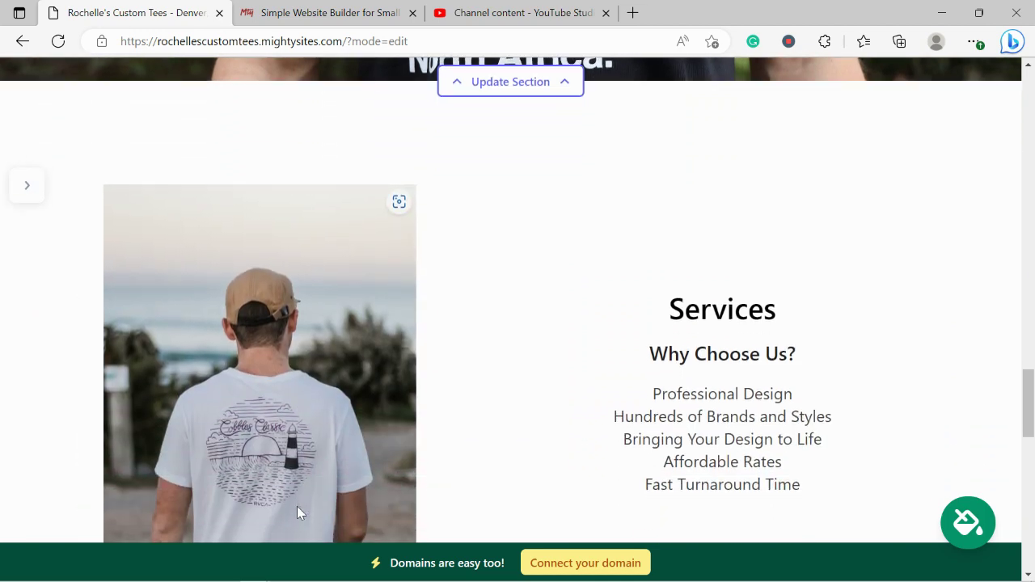
{"action": "scroll", "coordinate": [297, 513], "scroll_direction": "down", "scroll_amount": 1}
{"action": "scroll", "coordinate": [297, 512], "scroll_direction": "down", "scroll_amount": 1}
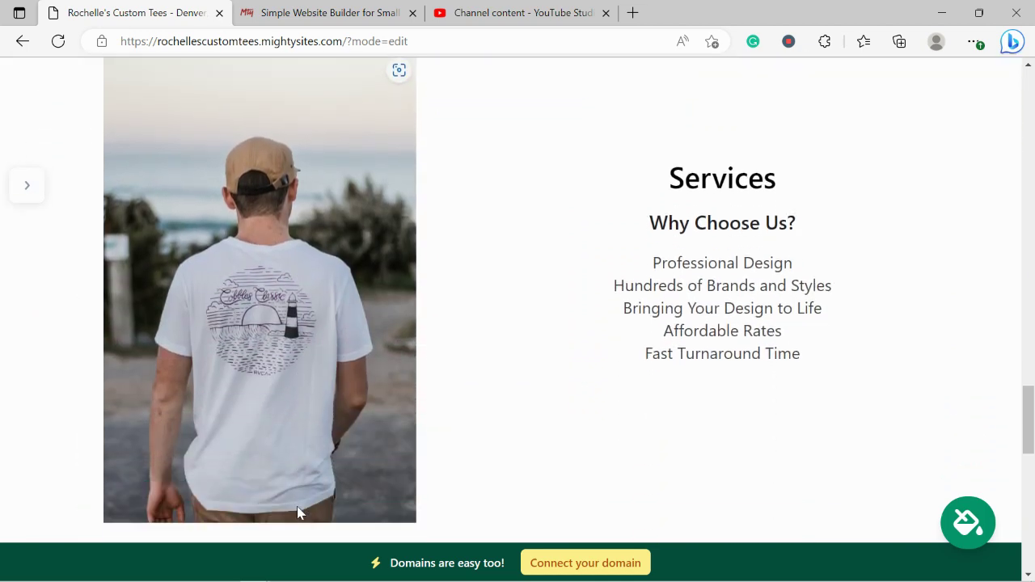
{"action": "scroll", "coordinate": [297, 512], "scroll_direction": "down", "scroll_amount": 4}
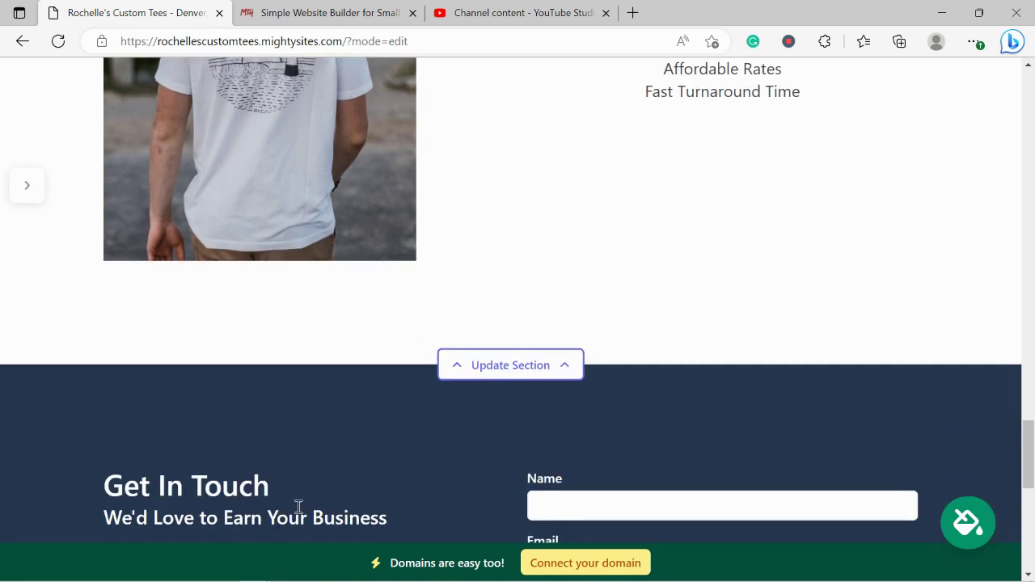
{"action": "scroll", "coordinate": [298, 507], "scroll_direction": "down", "scroll_amount": 5}
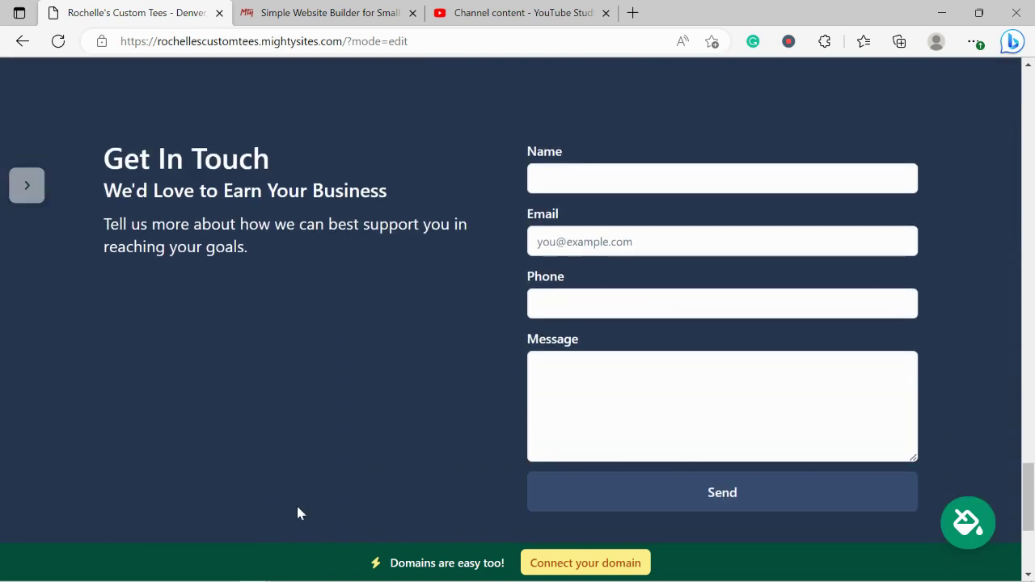
{"action": "scroll", "coordinate": [298, 512], "scroll_direction": "up", "scroll_amount": 5}
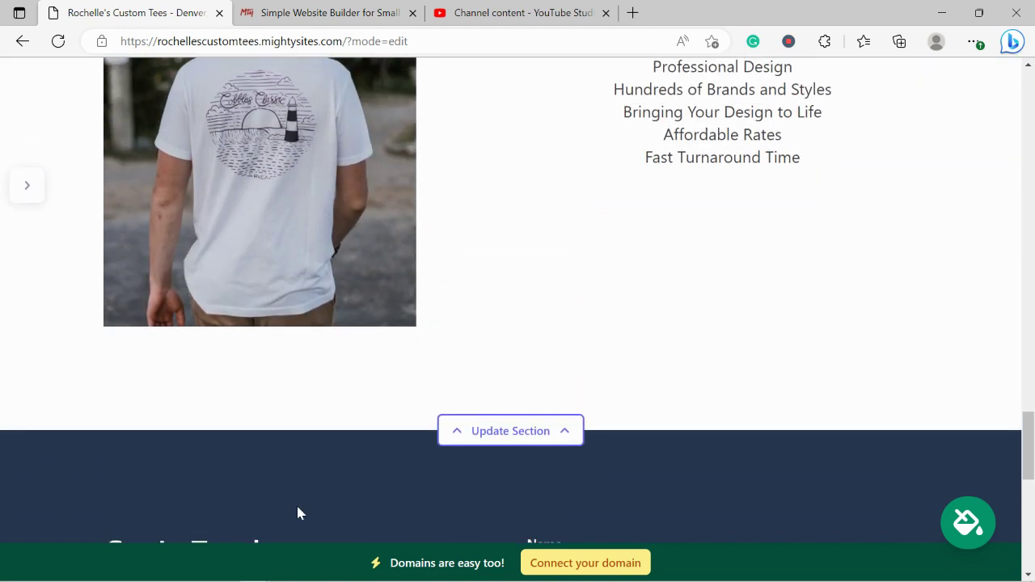
{"action": "scroll", "coordinate": [297, 506], "scroll_direction": "up", "scroll_amount": 6}
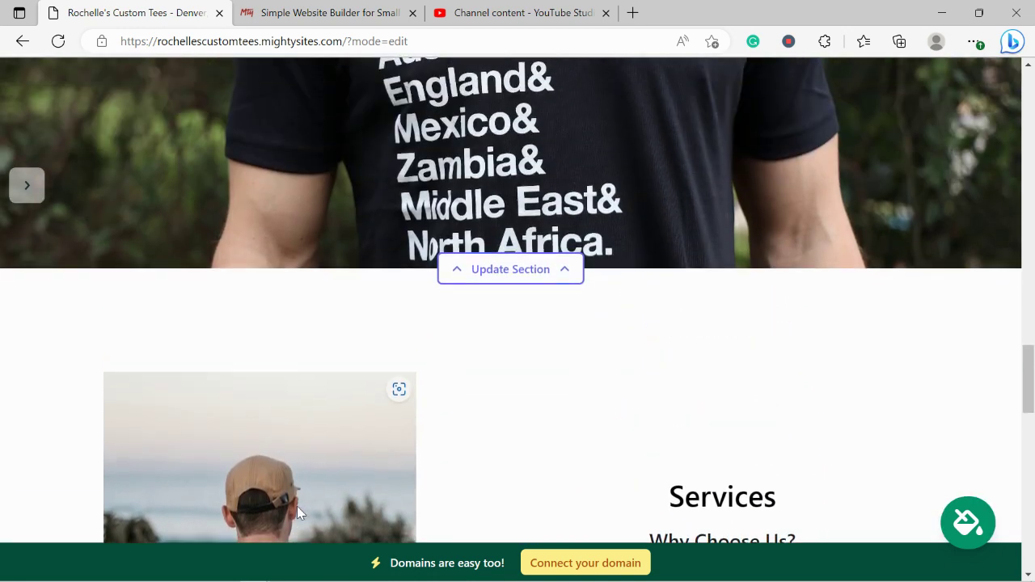
{"action": "scroll", "coordinate": [297, 507], "scroll_direction": "up", "scroll_amount": 4}
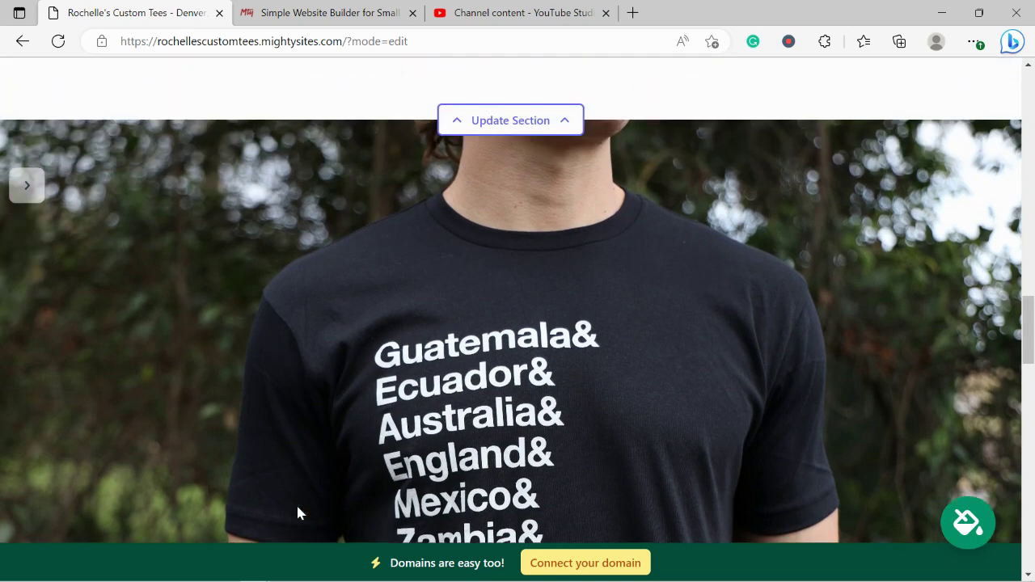
{"action": "scroll", "coordinate": [297, 513], "scroll_direction": "up", "scroll_amount": 6}
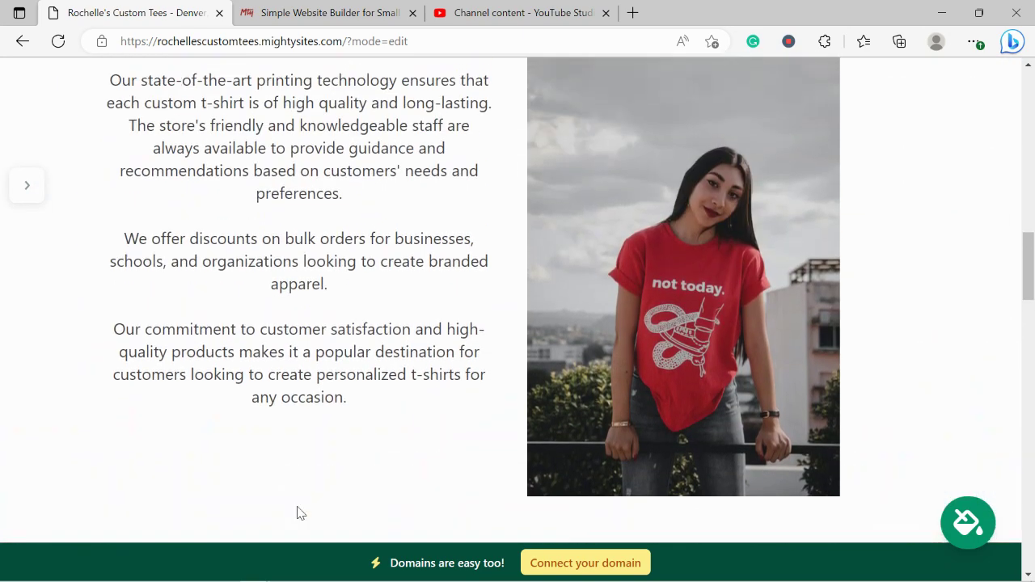
{"action": "scroll", "coordinate": [299, 514], "scroll_direction": "up", "scroll_amount": 10}
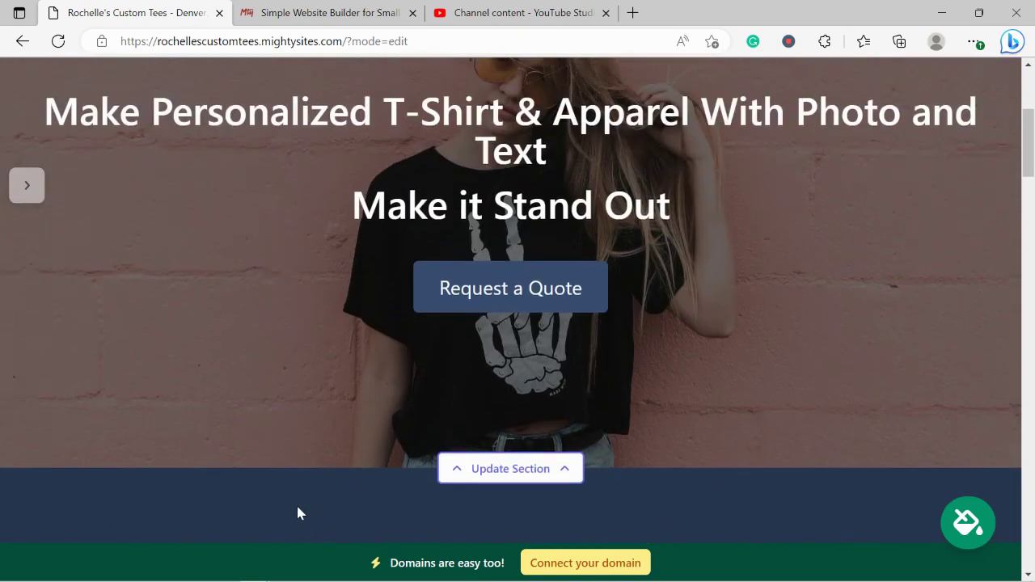
{"action": "scroll", "coordinate": [297, 514], "scroll_direction": "up", "scroll_amount": 4}
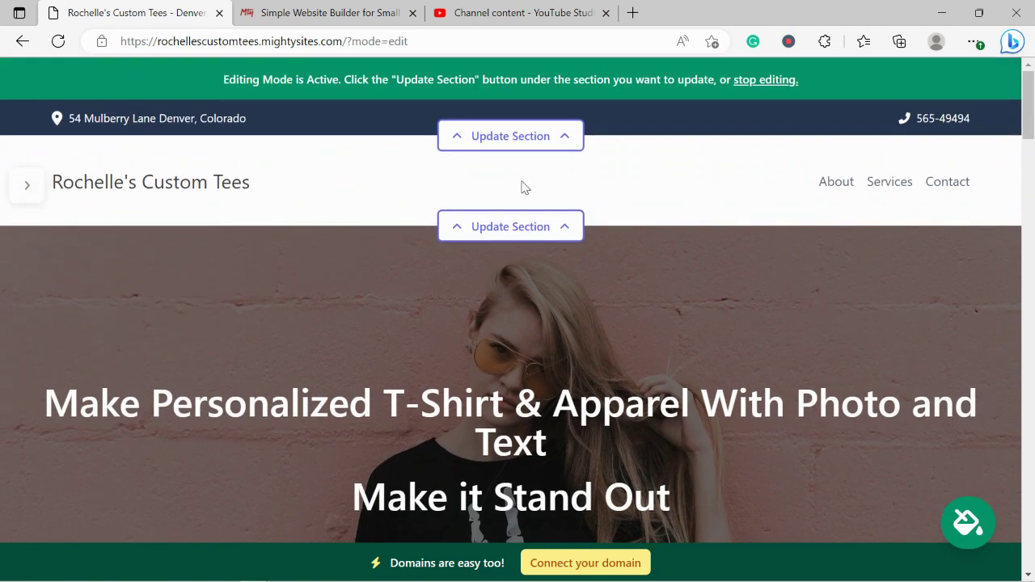
- Show the organization email in the top contact bar and save the location details
{"action": "left_click", "coordinate": [543, 139]}
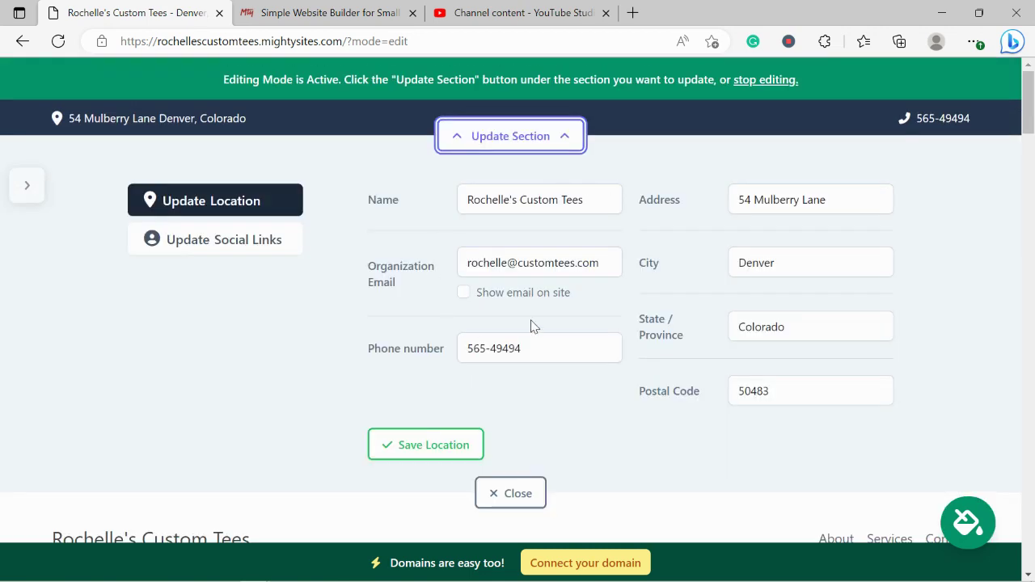
{"action": "left_click", "coordinate": [463, 293]}
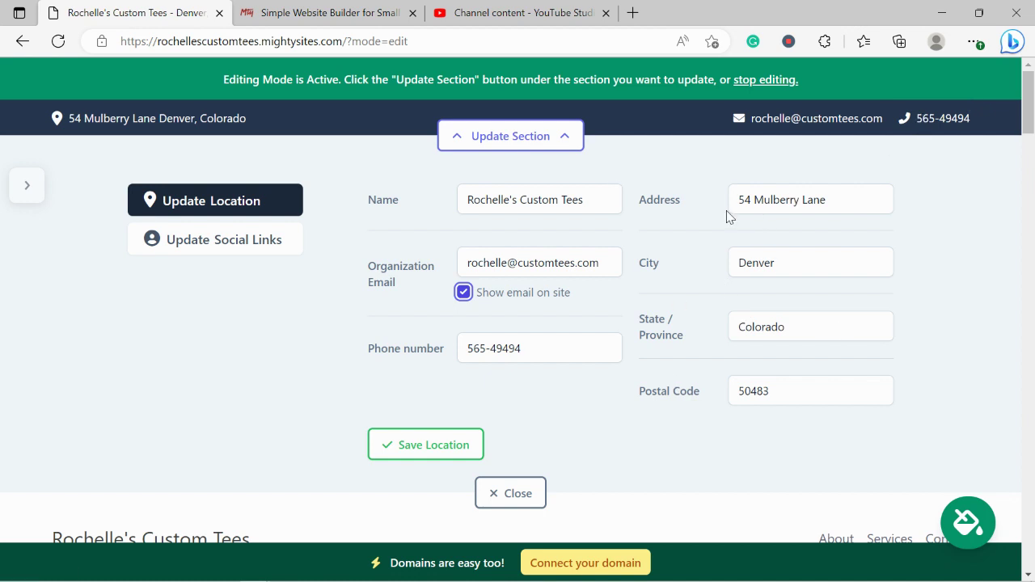
{"action": "left_click", "coordinate": [204, 126]}
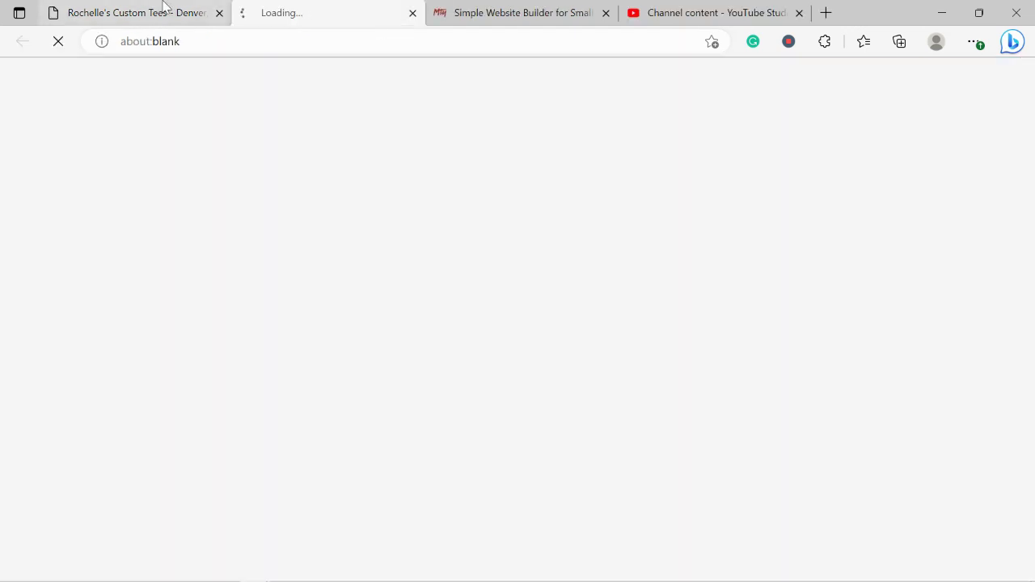
{"action": "left_click", "coordinate": [164, 7]}
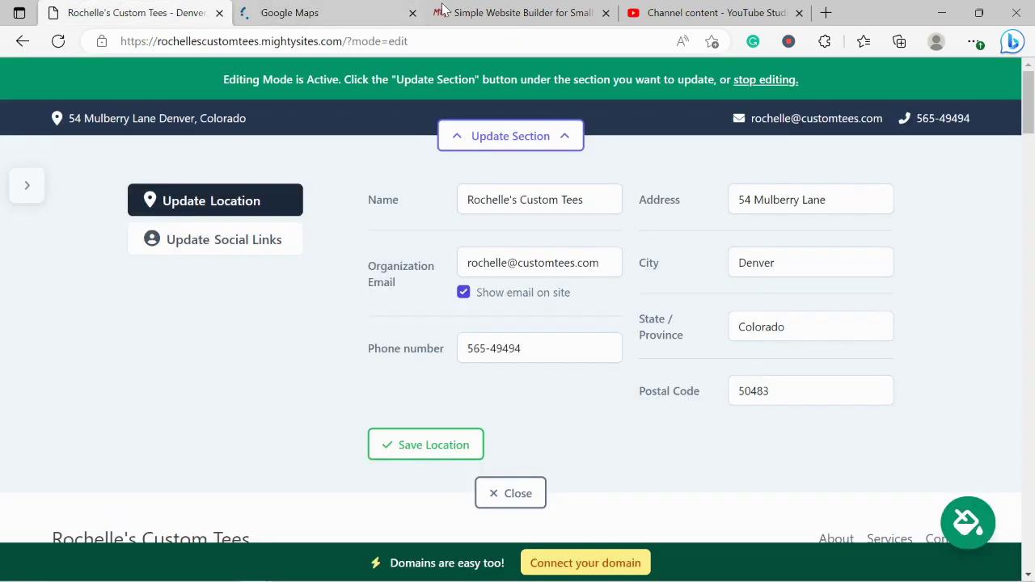
{"action": "left_click", "coordinate": [414, 14]}
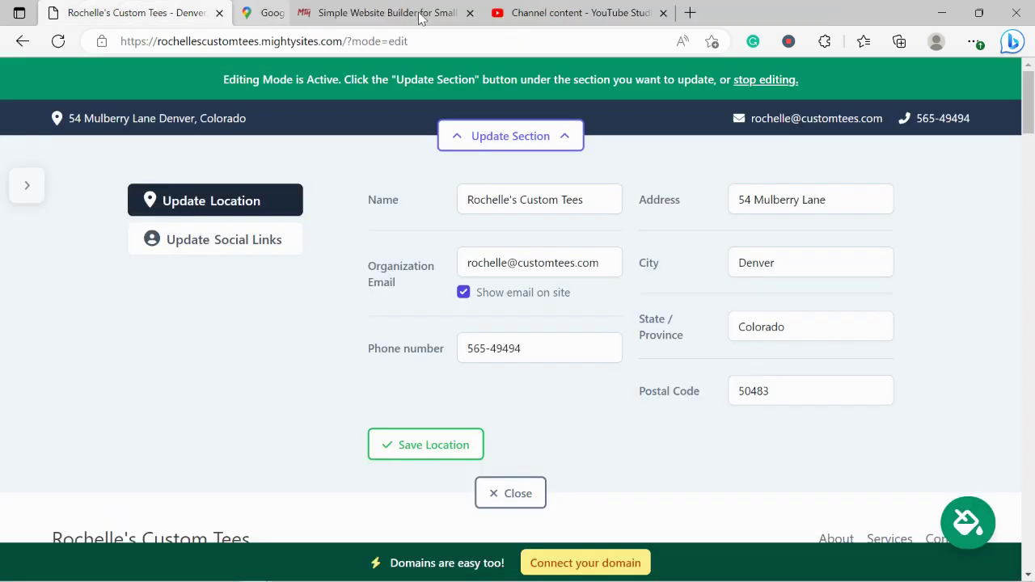
{"action": "left_click", "coordinate": [411, 455]}
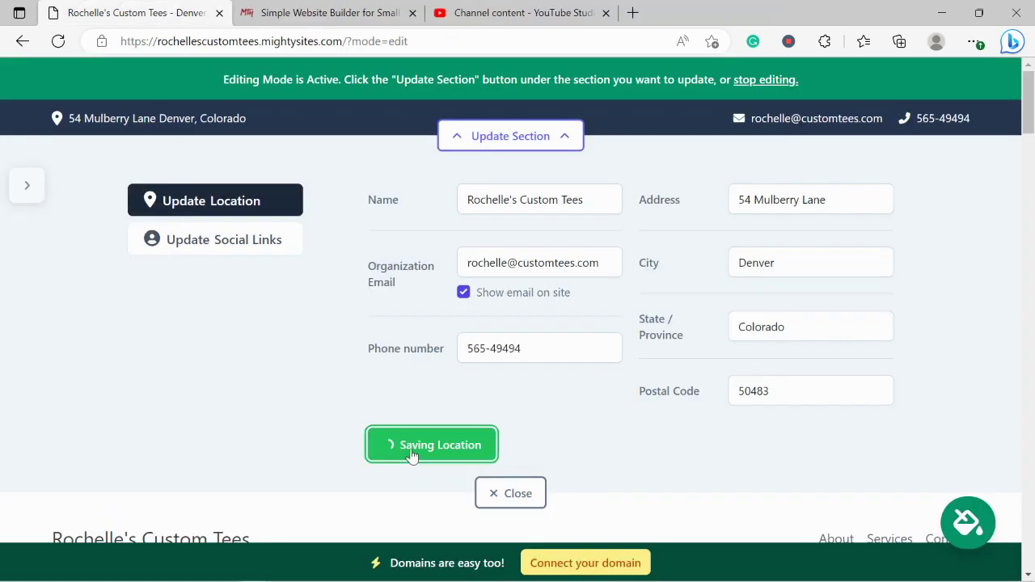
- Save the top bar's social links and close the contact details editor
{"action": "left_click", "coordinate": [250, 251]}
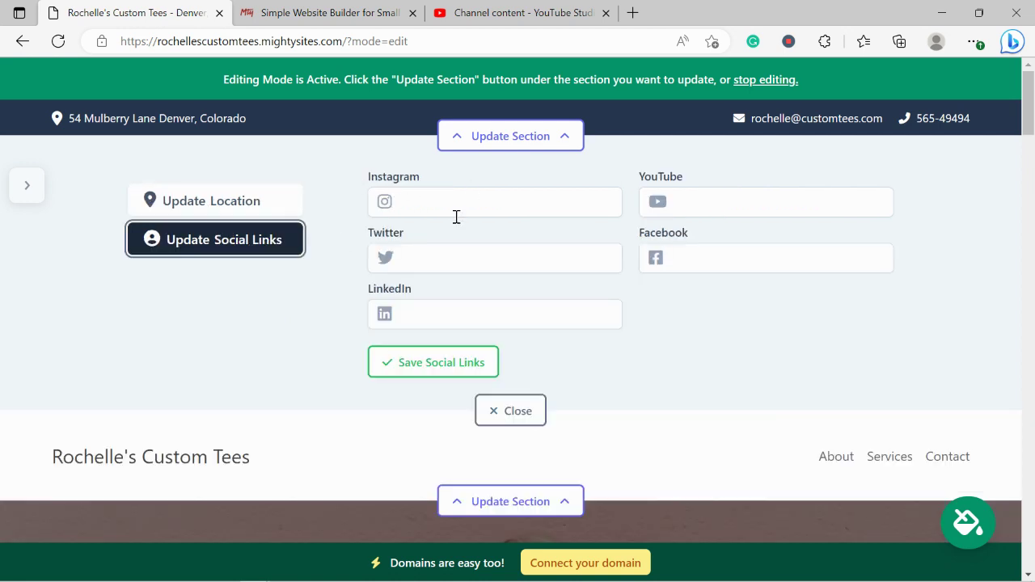
{"action": "left_click", "coordinate": [457, 207]}
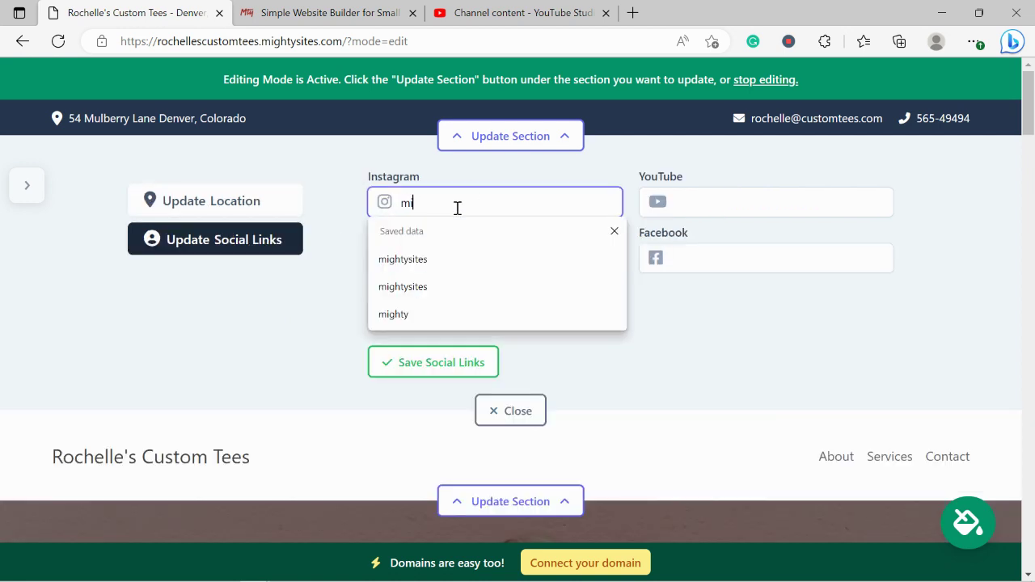
{"action": "type", "text": "mightysites"}
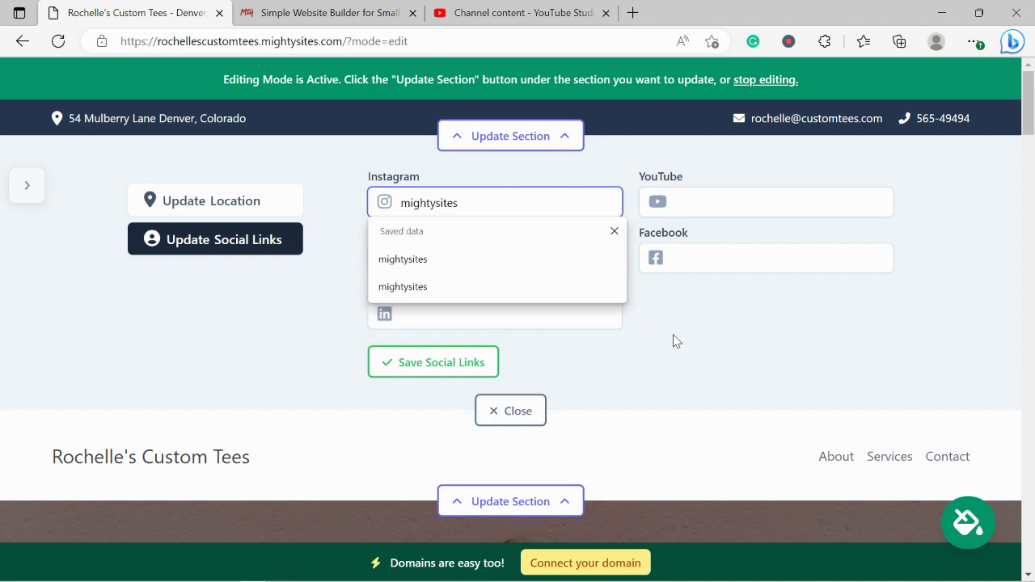
{"action": "key", "text": "Return"}
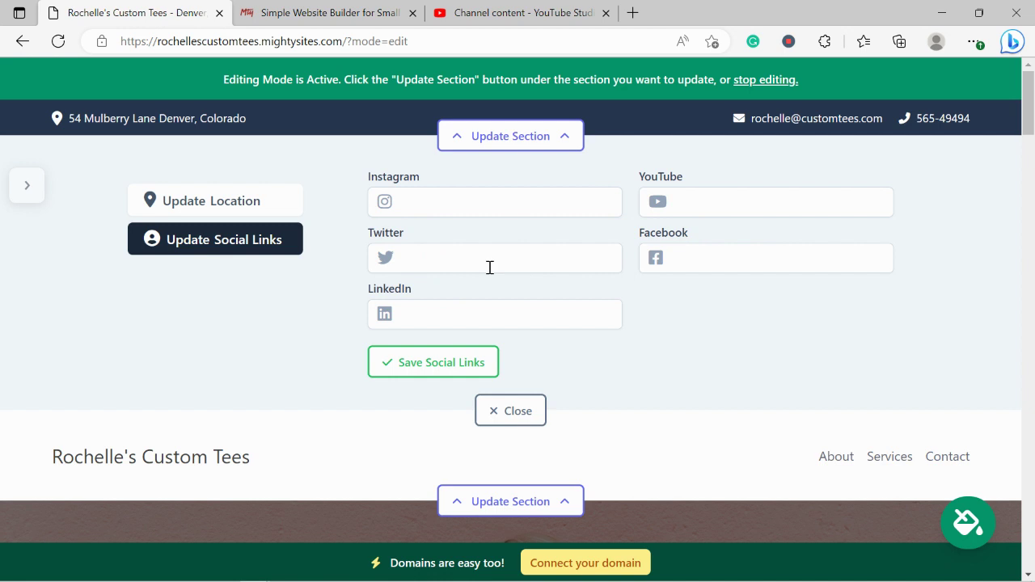
{"action": "left_click", "coordinate": [474, 363]}
{"action": "left_click", "coordinate": [508, 411]}
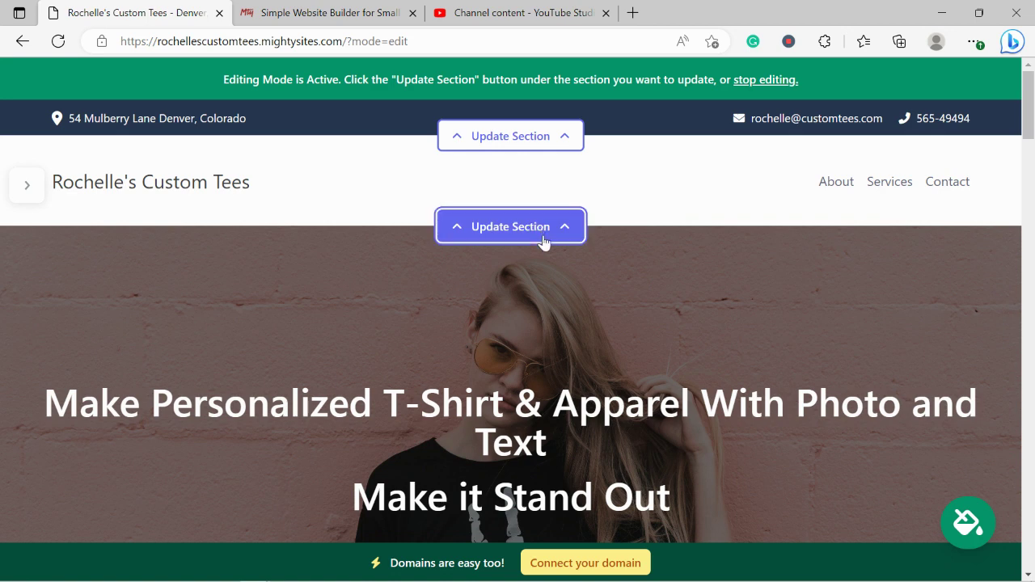
- Pick the 'Mighty Sites Logo YouTube' image from Pictures as the header logo
{"action": "left_click", "coordinate": [544, 234]}
{"action": "left_click", "coordinate": [263, 342]}
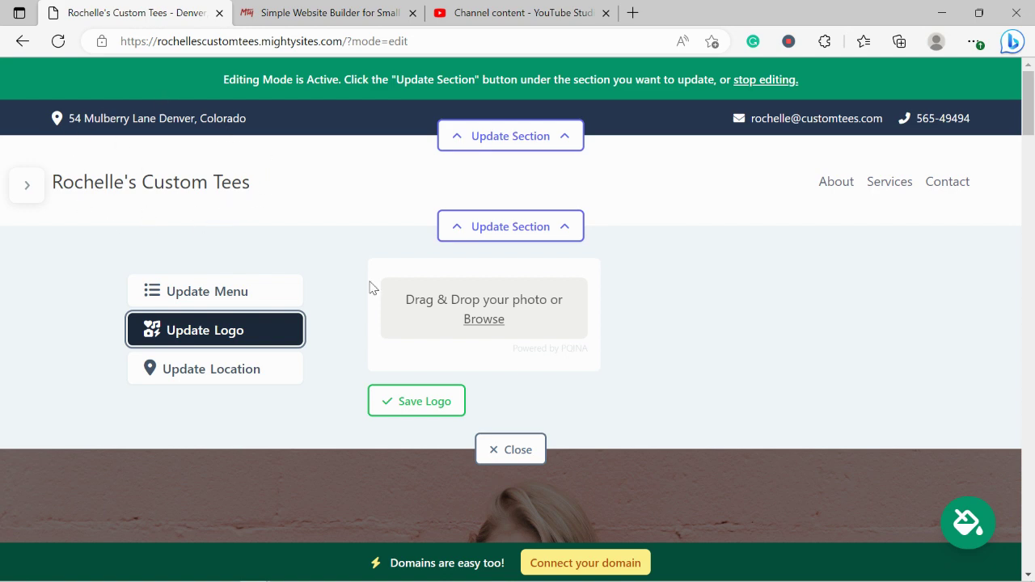
{"action": "left_click", "coordinate": [481, 319]}
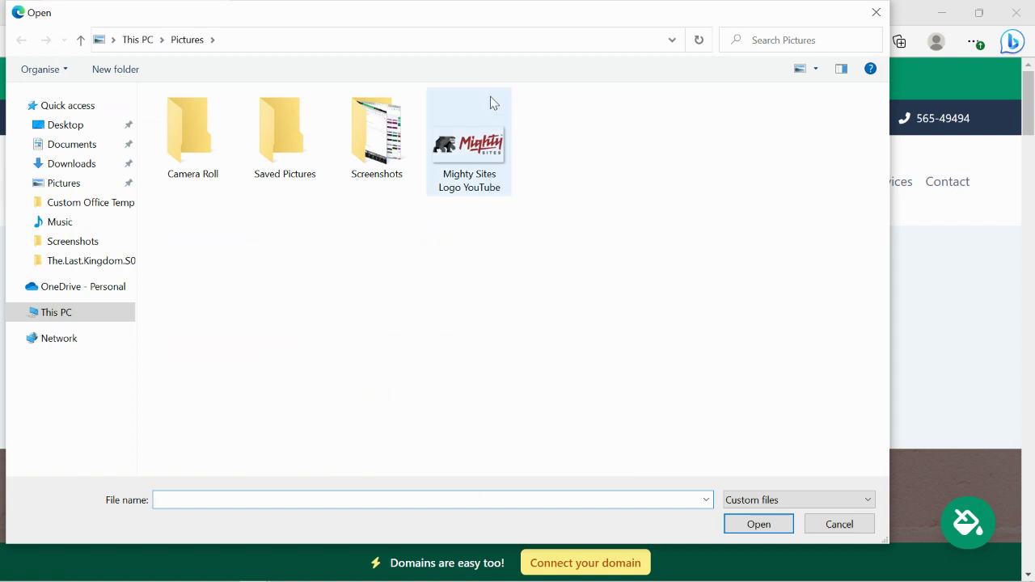
{"action": "double_click", "coordinate": [497, 136]}
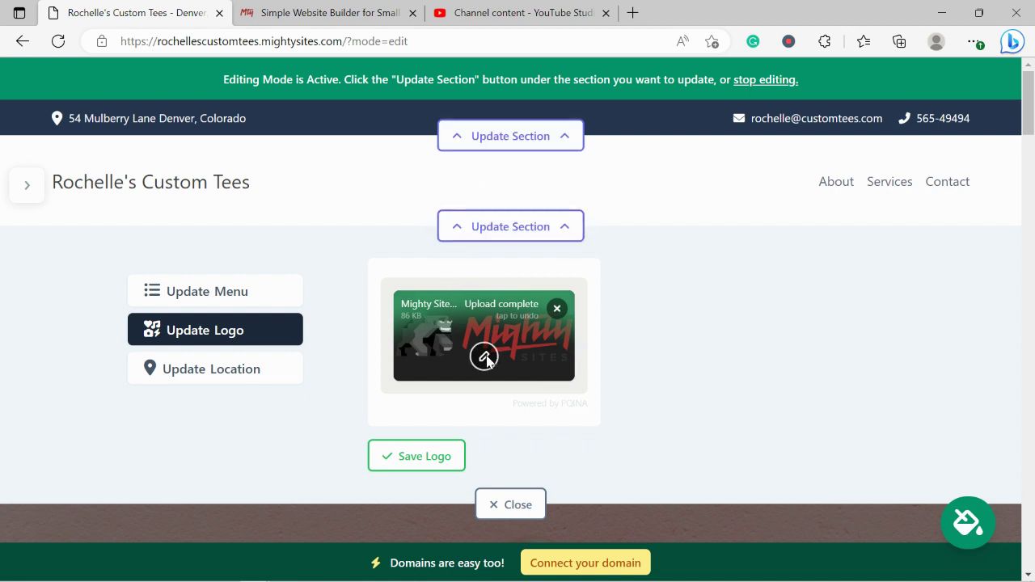
- Crop the empty space above and below the logo, save it to the header, and close the editor
{"action": "left_click", "coordinate": [485, 357]}
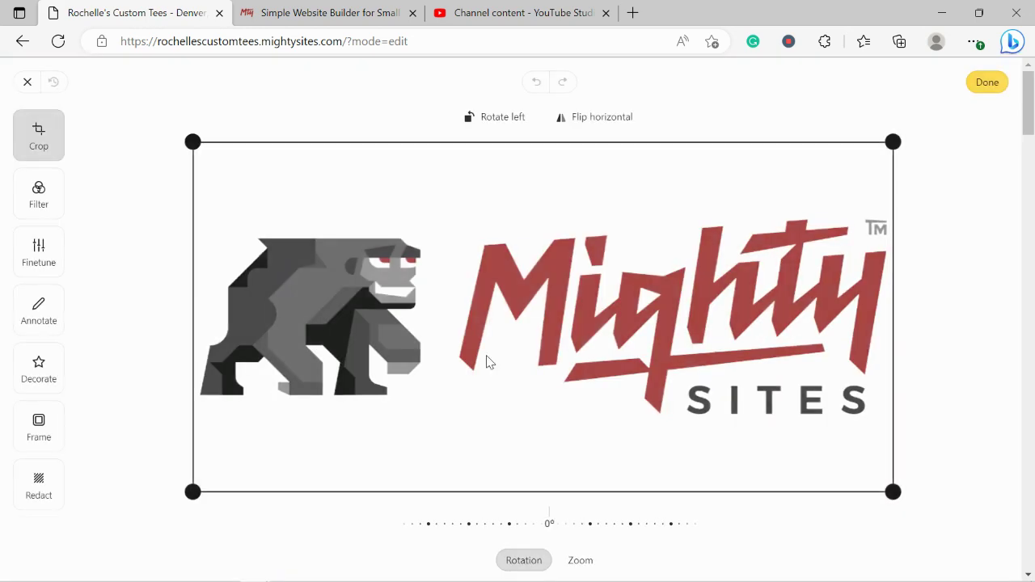
{"action": "left_click_drag", "start_coordinate": [193, 140], "coordinate": [200, 197]}
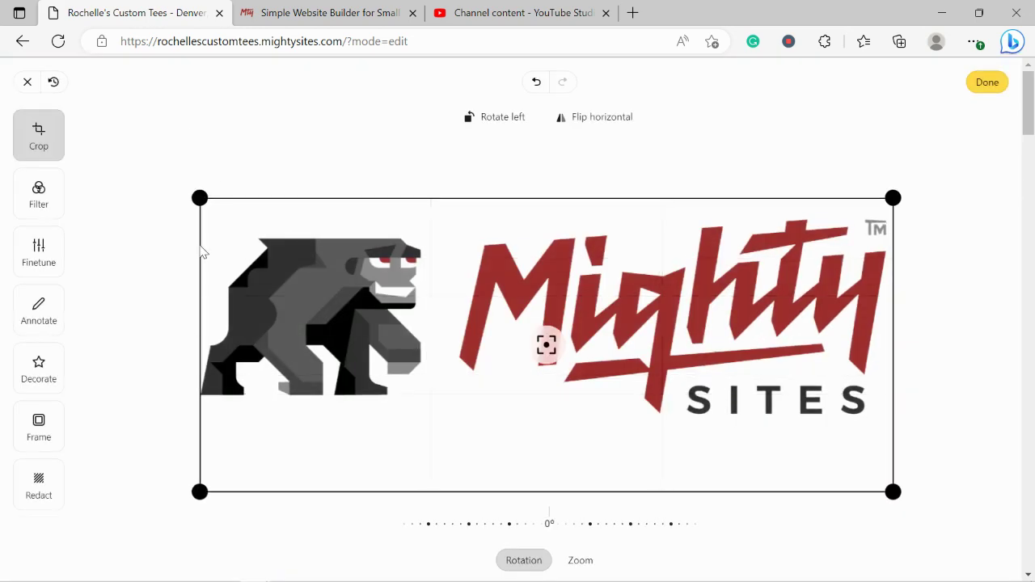
{"action": "left_click_drag", "start_coordinate": [195, 484], "coordinate": [192, 424]}
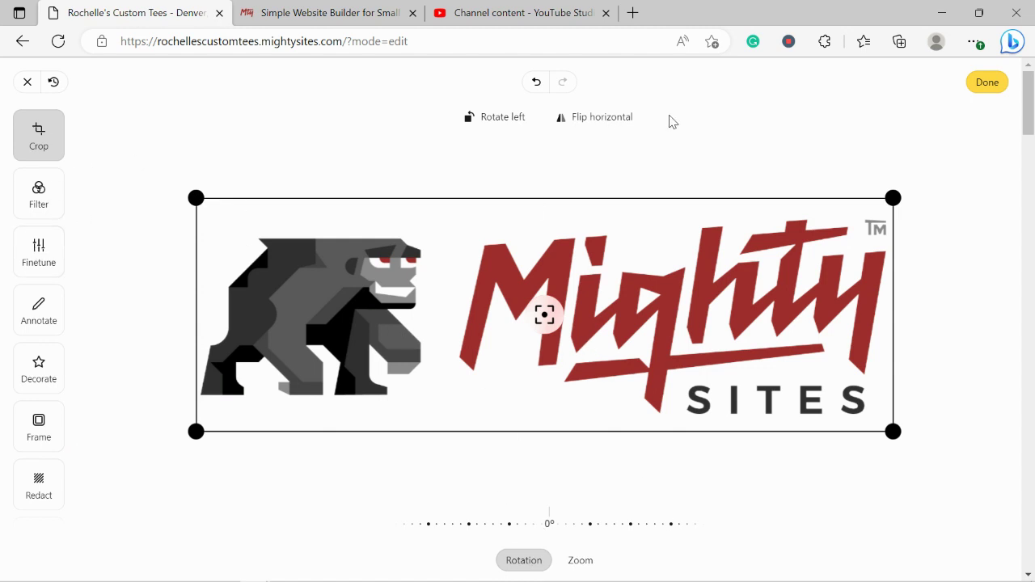
{"action": "left_click", "coordinate": [988, 81]}
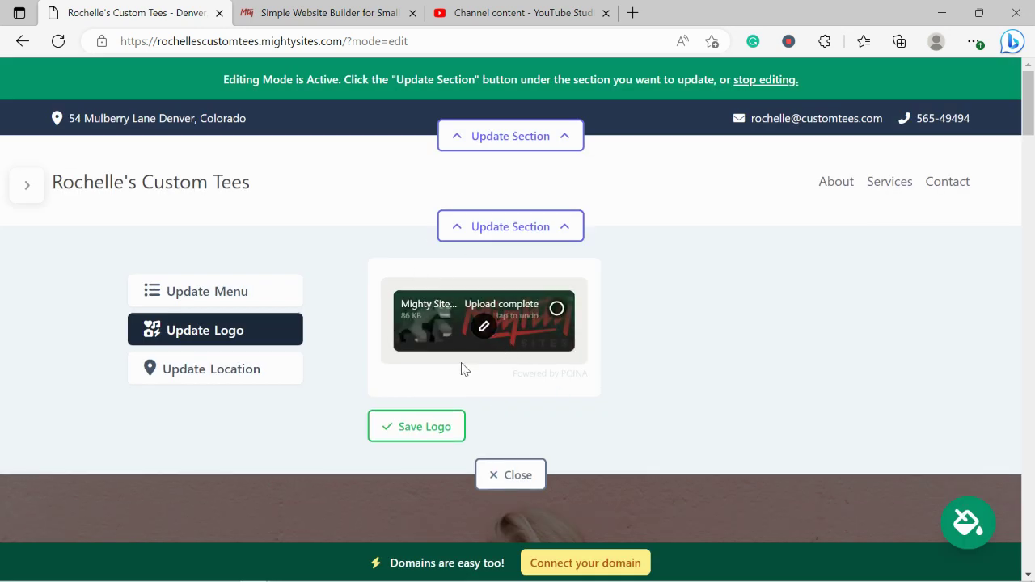
{"action": "left_click", "coordinate": [437, 424]}
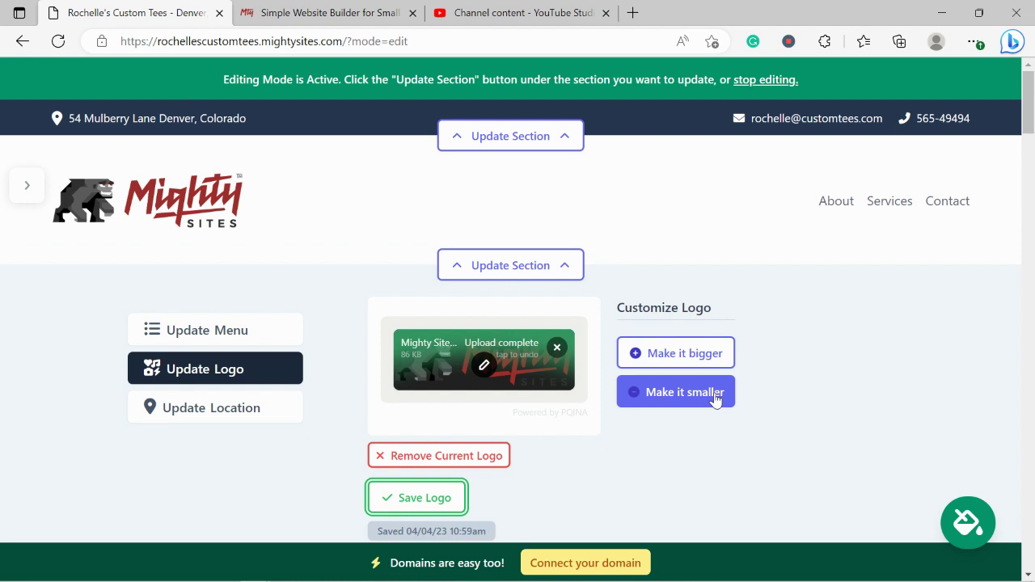
{"action": "scroll", "coordinate": [715, 399], "scroll_direction": "down", "scroll_amount": 1}
{"action": "left_click", "coordinate": [457, 430]}
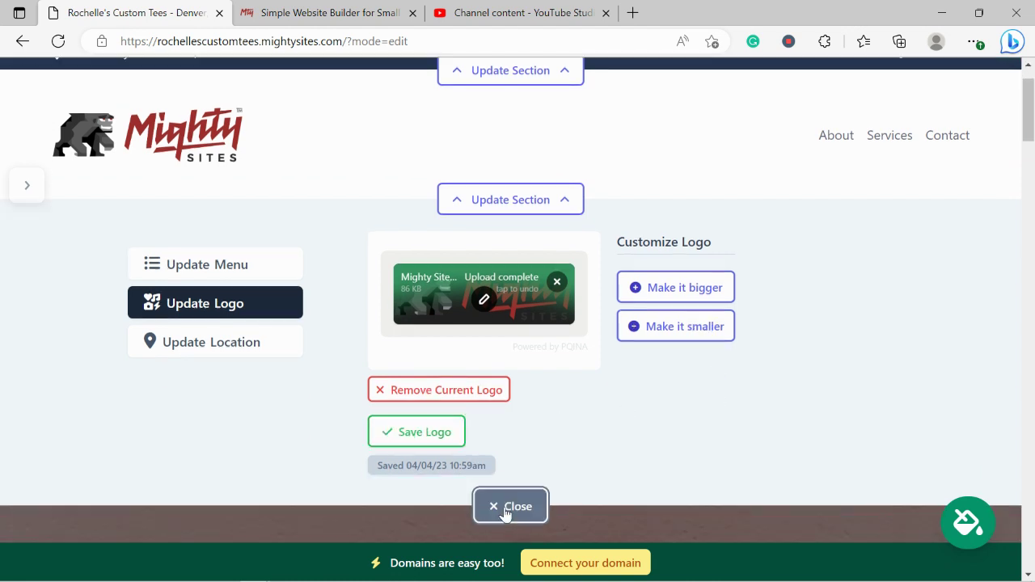
{"action": "left_click", "coordinate": [506, 508]}
{"action": "scroll", "coordinate": [532, 250], "scroll_direction": "down", "scroll_amount": 3}
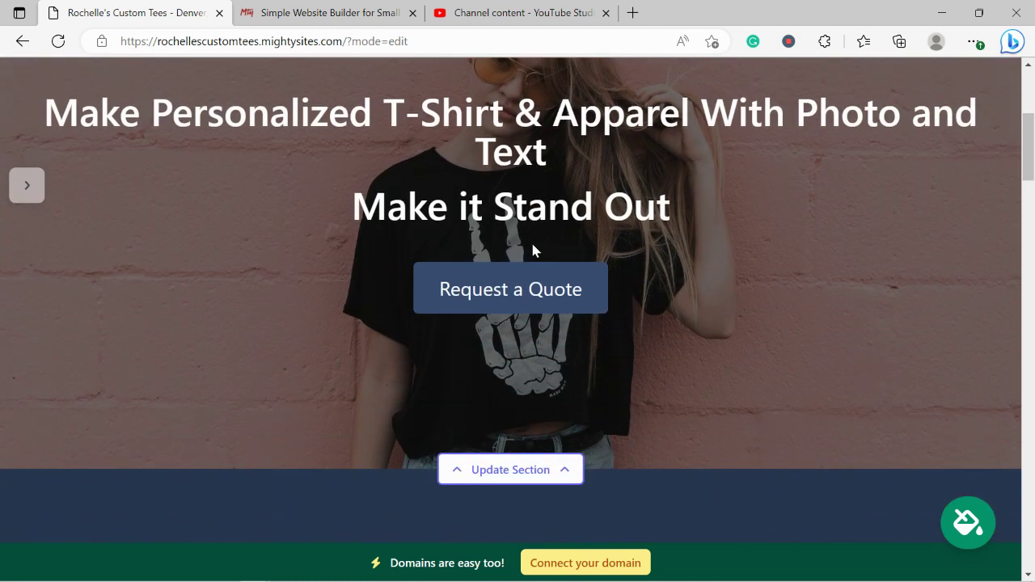
{"action": "scroll", "coordinate": [532, 250], "scroll_direction": "down", "scroll_amount": 4}
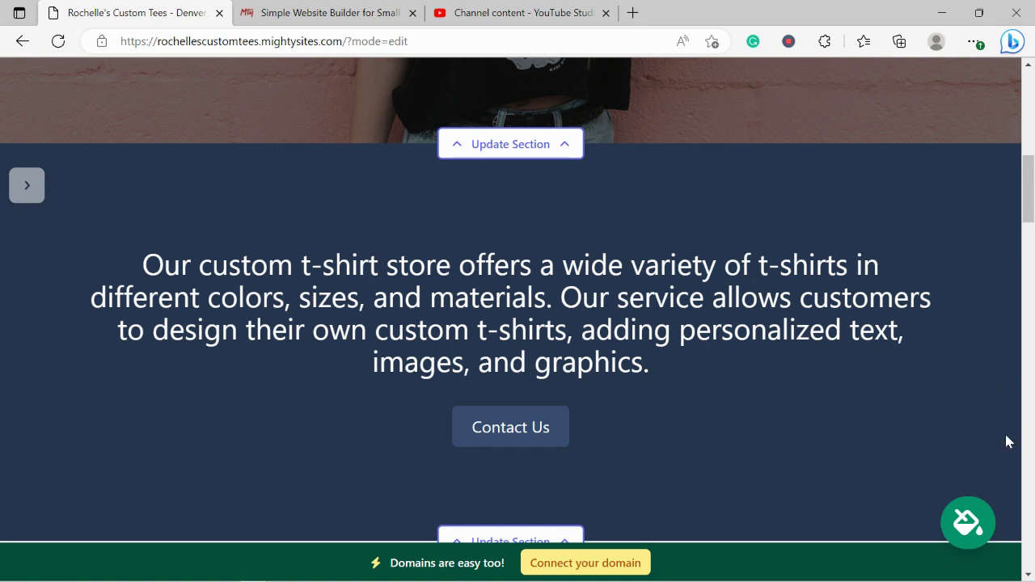
- Preview slate, blue, pink-maroon, purple, beige, navy and brown colour themes on the site
{"action": "left_click", "coordinate": [965, 534]}
{"action": "left_click", "coordinate": [357, 486]}
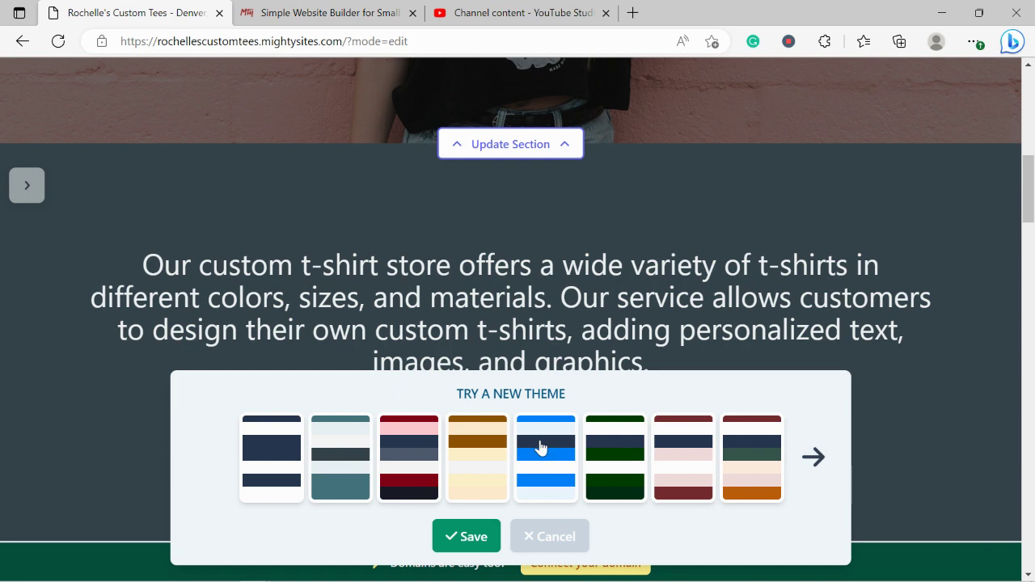
{"action": "left_click", "coordinate": [540, 447]}
{"action": "left_click", "coordinate": [700, 455]}
{"action": "left_click", "coordinate": [812, 457]}
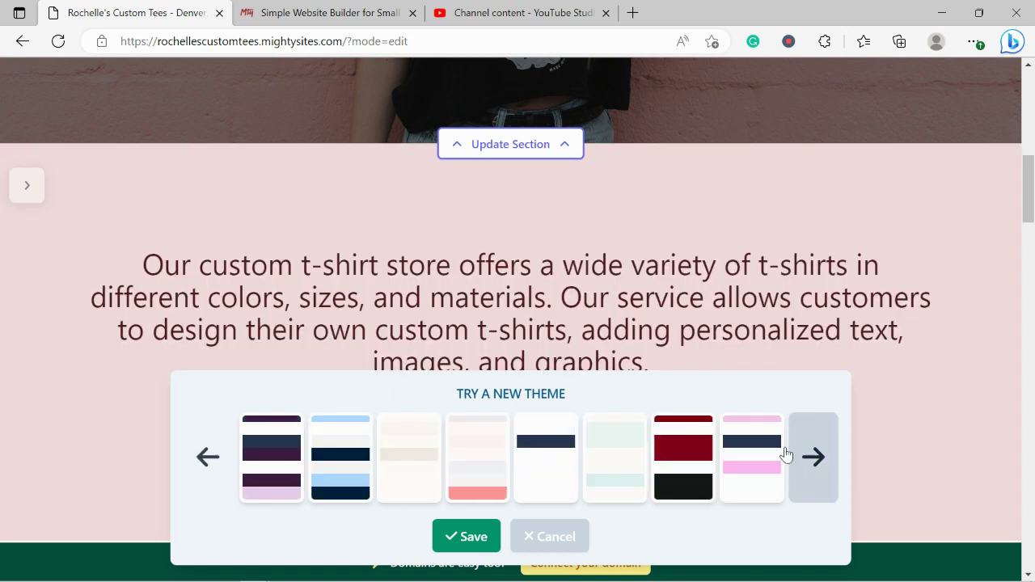
{"action": "left_click", "coordinate": [791, 456]}
{"action": "left_click", "coordinate": [545, 450]}
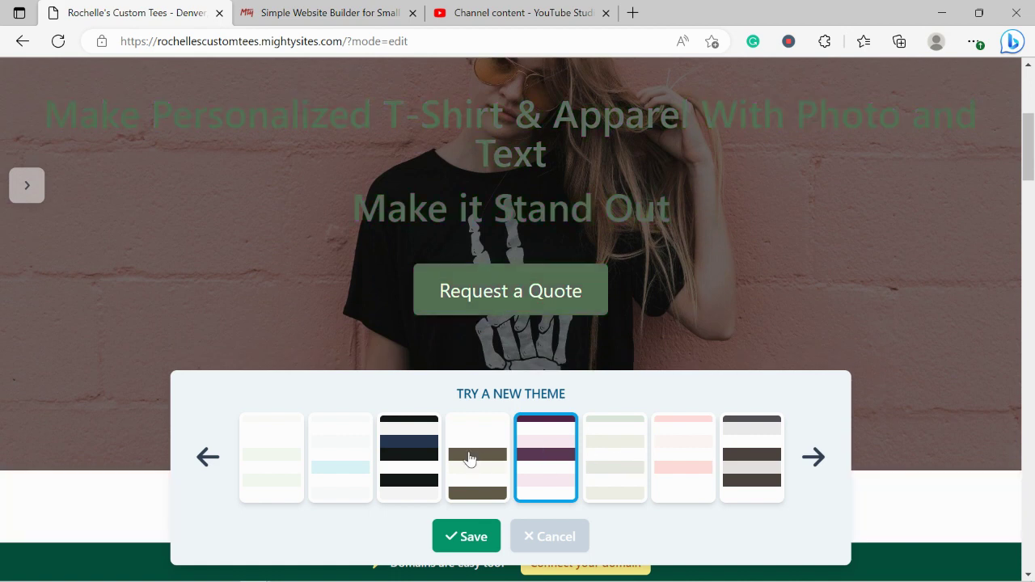
{"action": "left_click", "coordinate": [469, 455]}
{"action": "left_click", "coordinate": [404, 438]}
{"action": "left_click", "coordinate": [488, 437]}
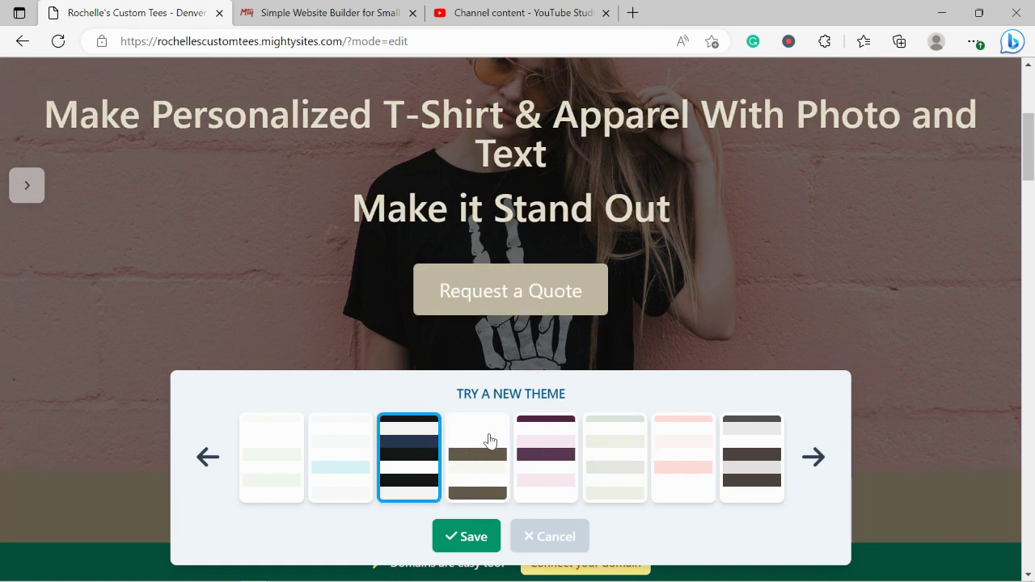
{"action": "left_click", "coordinate": [489, 440]}
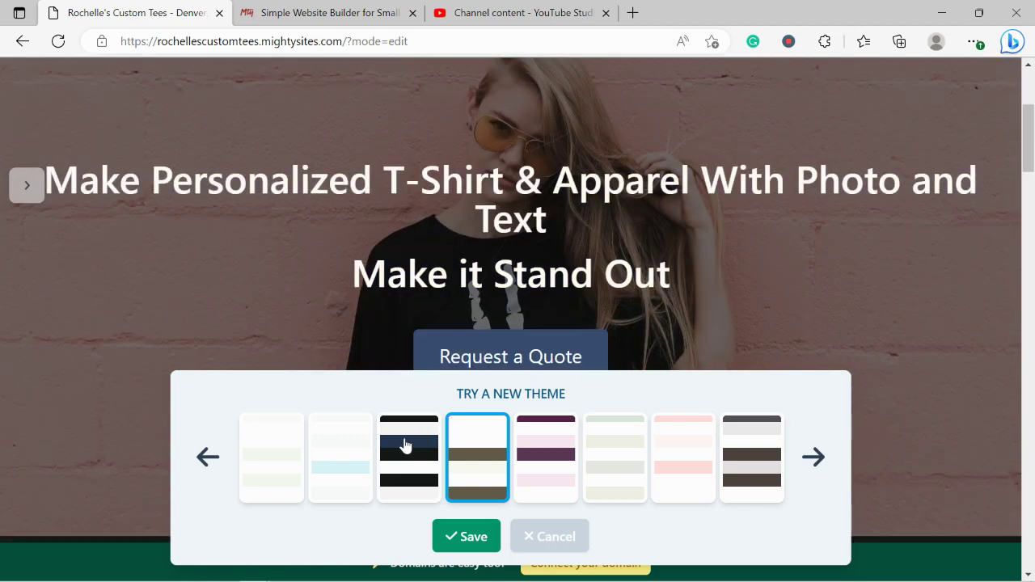
{"action": "left_click", "coordinate": [407, 444]}
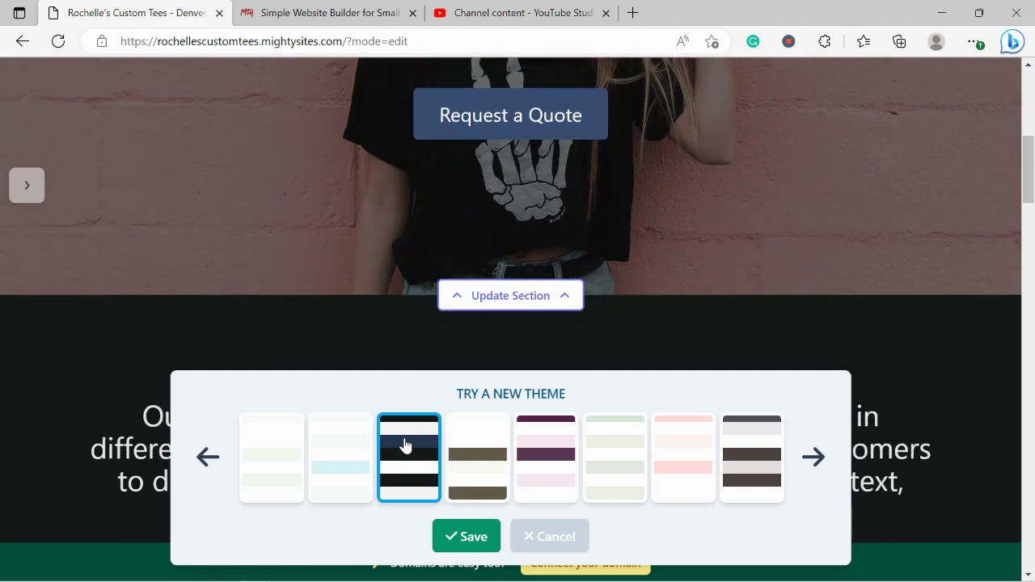
{"action": "left_click", "coordinate": [772, 470]}
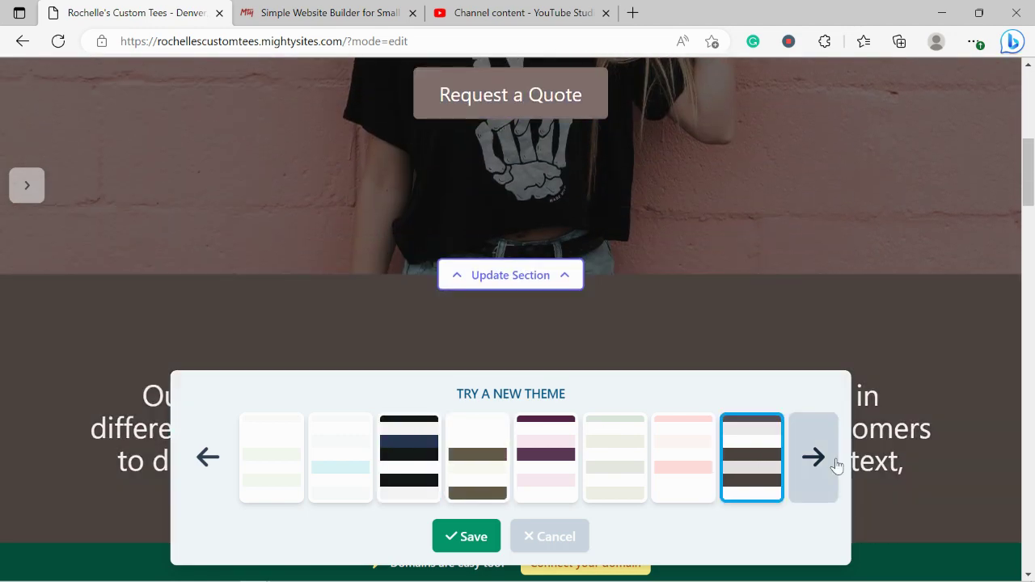
- Preview further themes, then apply and save the deep magenta and light pink theme
{"action": "left_click", "coordinate": [836, 466]}
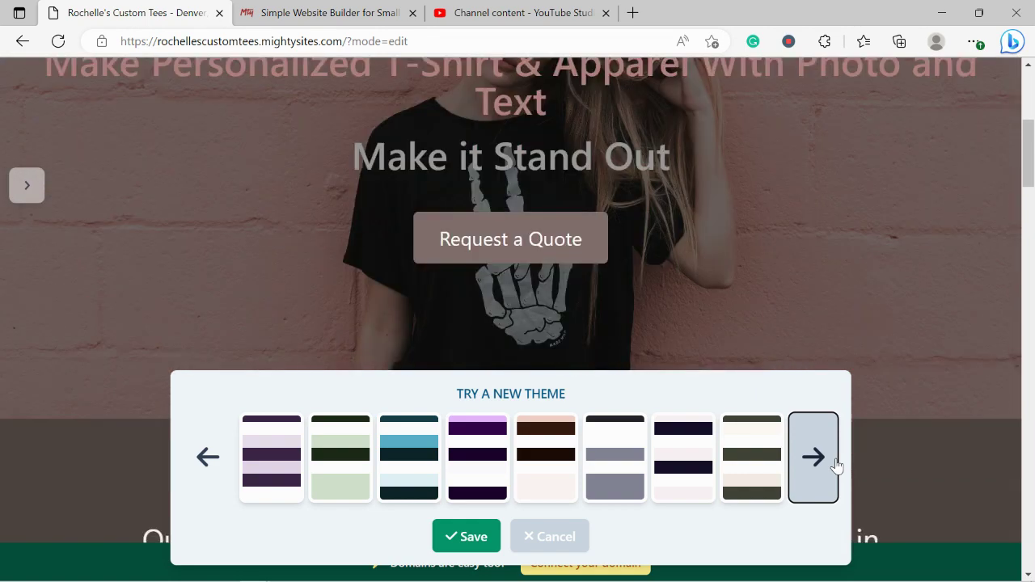
{"action": "left_click", "coordinate": [837, 466]}
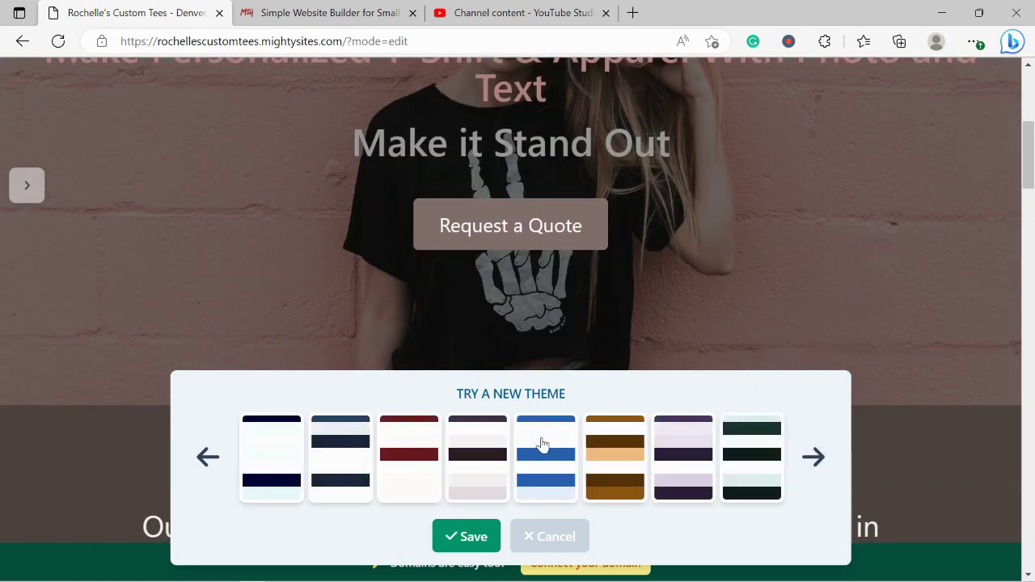
{"action": "left_click", "coordinate": [542, 444]}
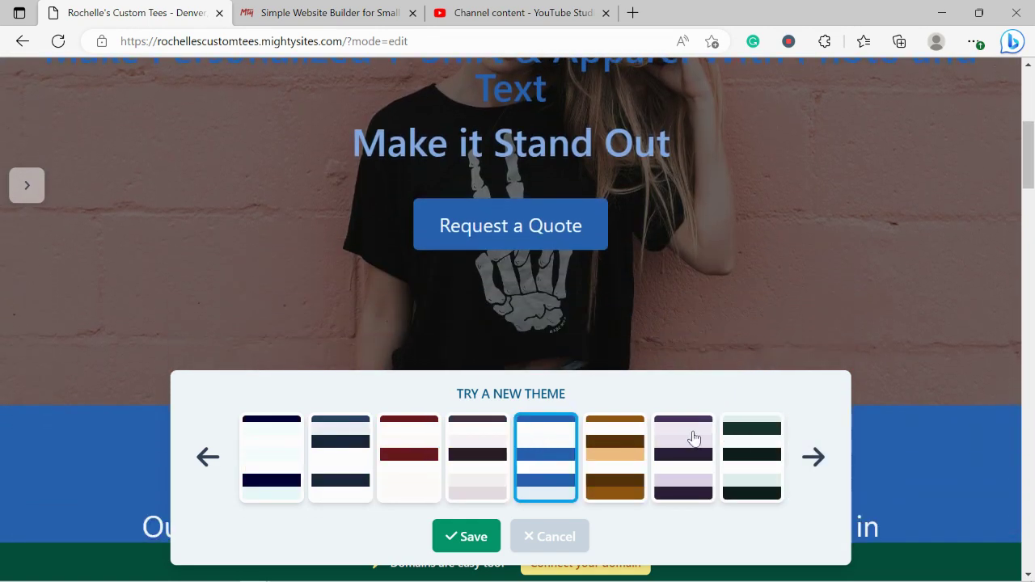
{"action": "left_click", "coordinate": [694, 437]}
{"action": "left_click", "coordinate": [755, 444]}
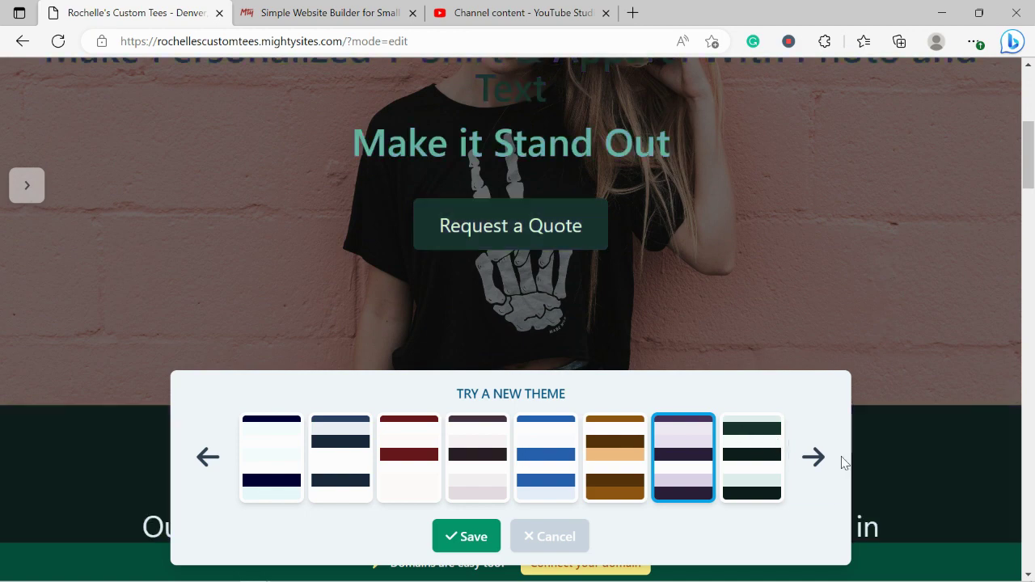
{"action": "left_click", "coordinate": [823, 459]}
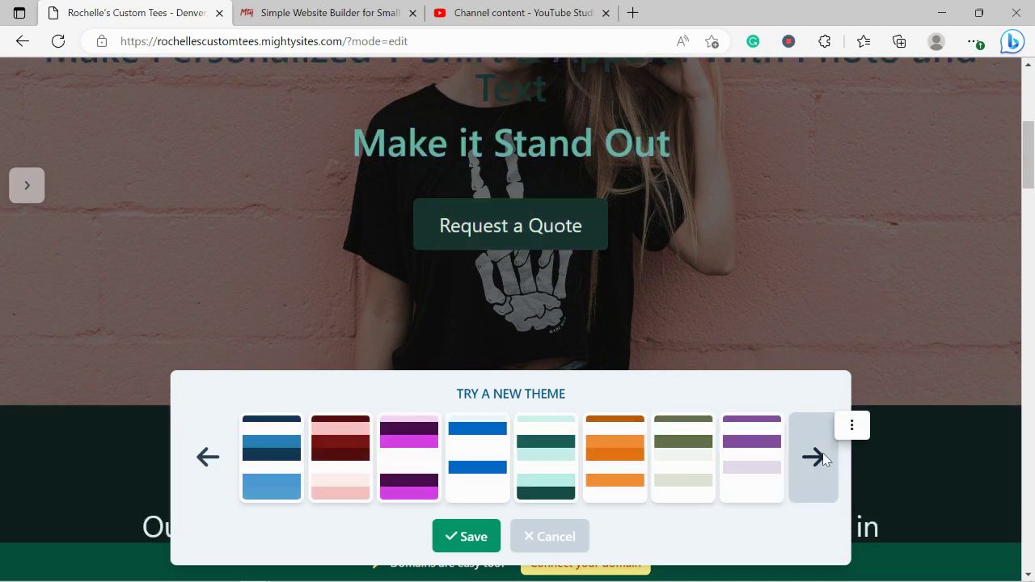
{"action": "left_click", "coordinate": [823, 459]}
{"action": "left_click", "coordinate": [398, 462]}
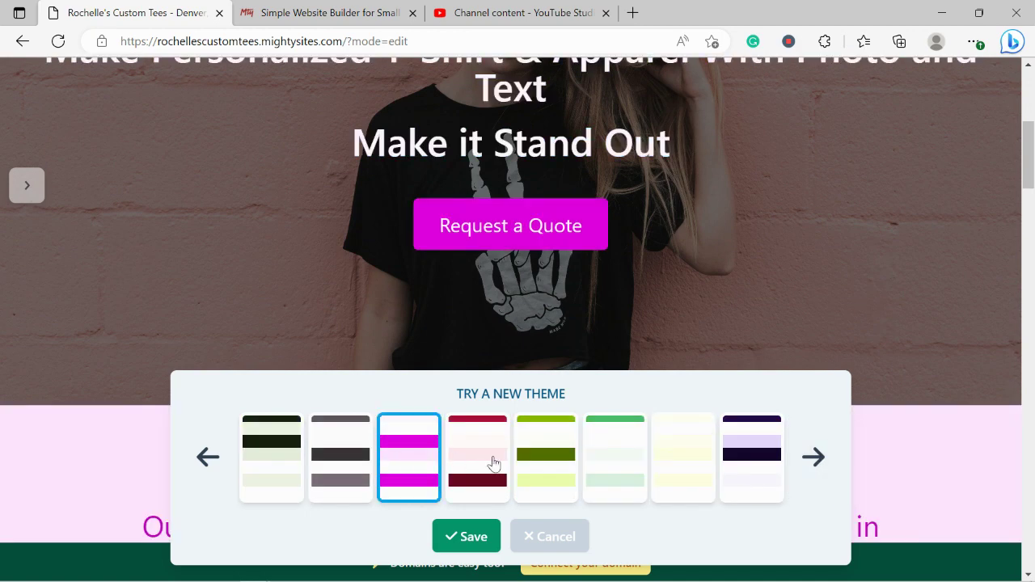
{"action": "scroll", "coordinate": [494, 463], "scroll_direction": "up", "scroll_amount": 5}
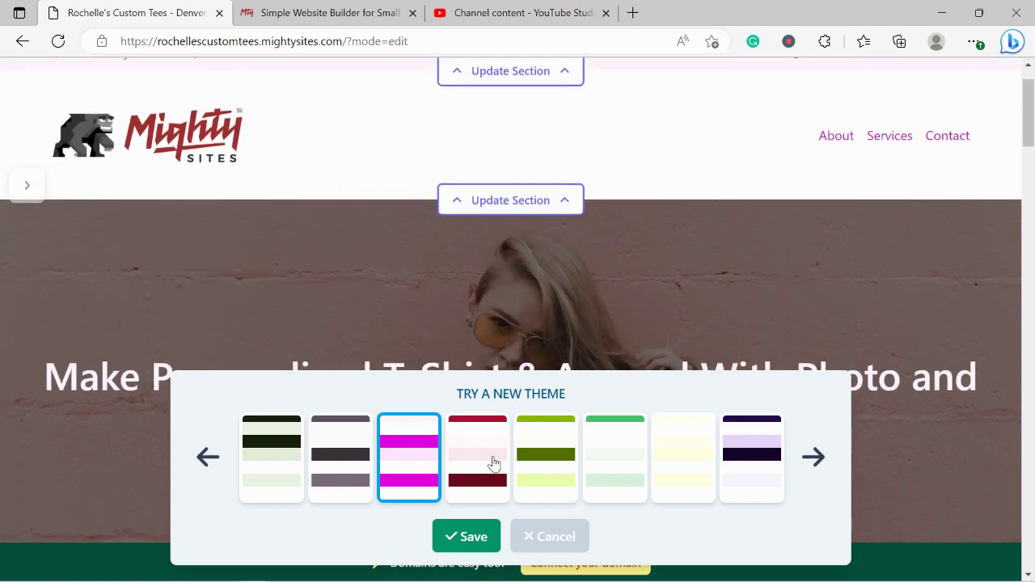
{"action": "scroll", "coordinate": [494, 463], "scroll_direction": "down", "scroll_amount": 3}
{"action": "left_click", "coordinate": [817, 460]}
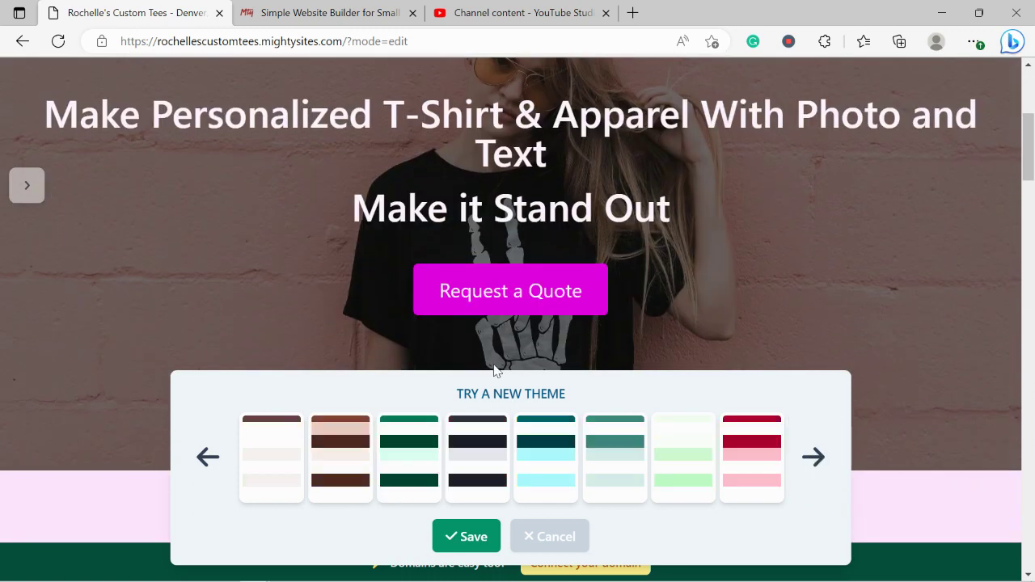
{"action": "left_click", "coordinate": [792, 448]}
{"action": "left_click", "coordinate": [563, 442]}
{"action": "scroll", "coordinate": [565, 441], "scroll_direction": "up", "scroll_amount": 2}
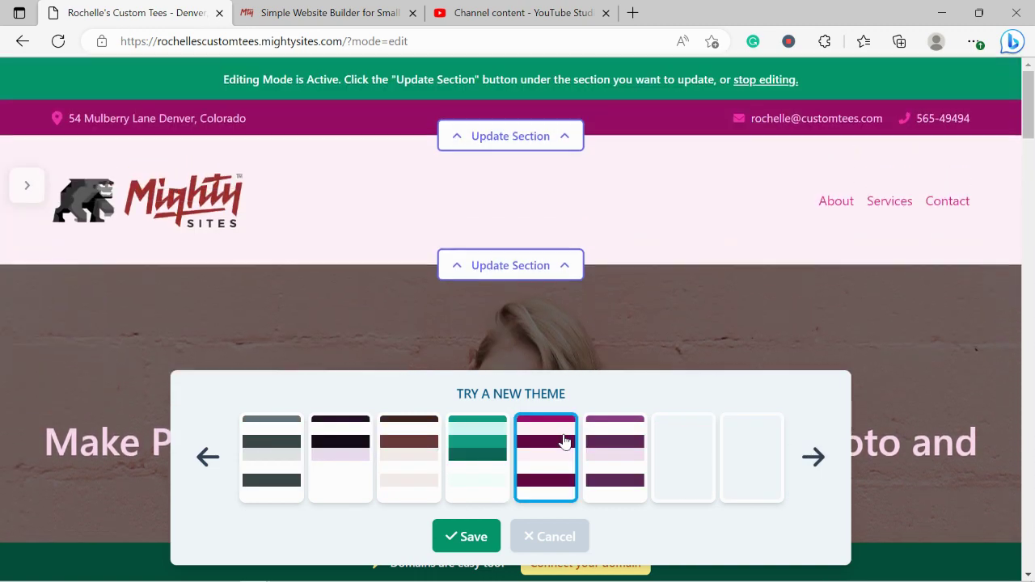
{"action": "left_click", "coordinate": [466, 538]}
- Scroll to the description section below the hero and open its Update Image options
{"action": "scroll", "coordinate": [503, 286], "scroll_direction": "down", "scroll_amount": 1}
{"action": "scroll", "coordinate": [504, 288], "scroll_direction": "down", "scroll_amount": 5}
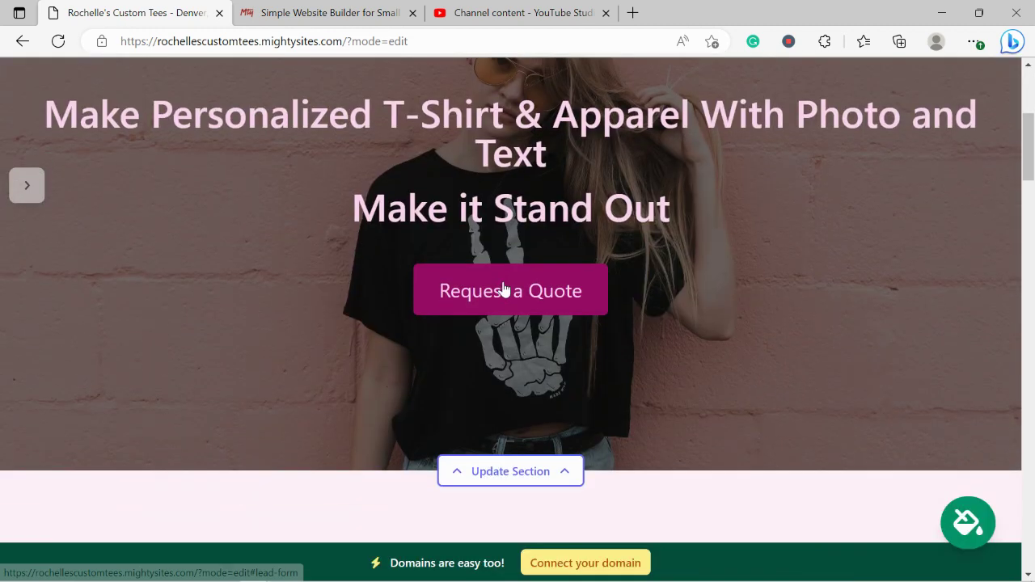
{"action": "left_click", "coordinate": [503, 288]}
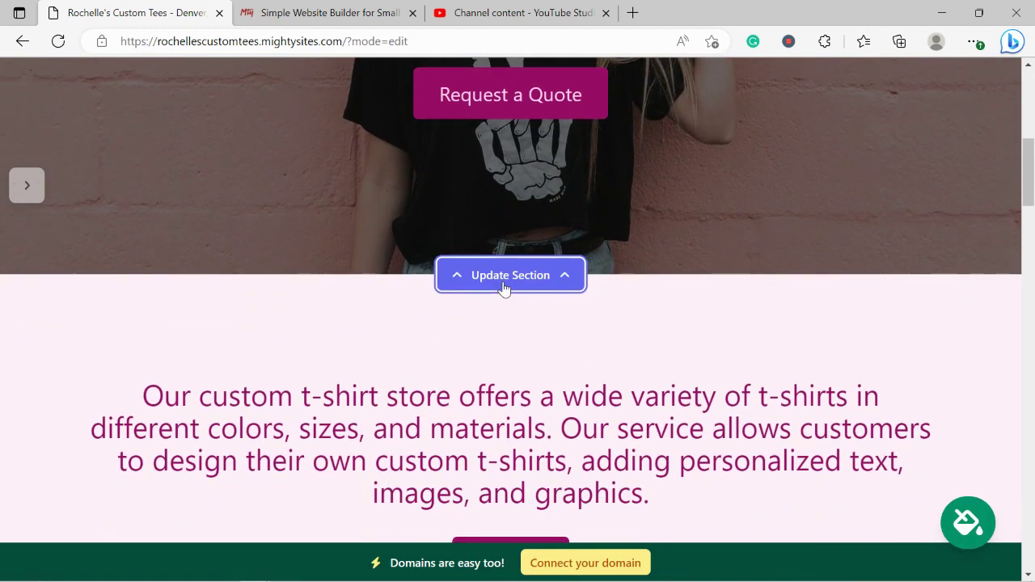
{"action": "left_click", "coordinate": [256, 378]}
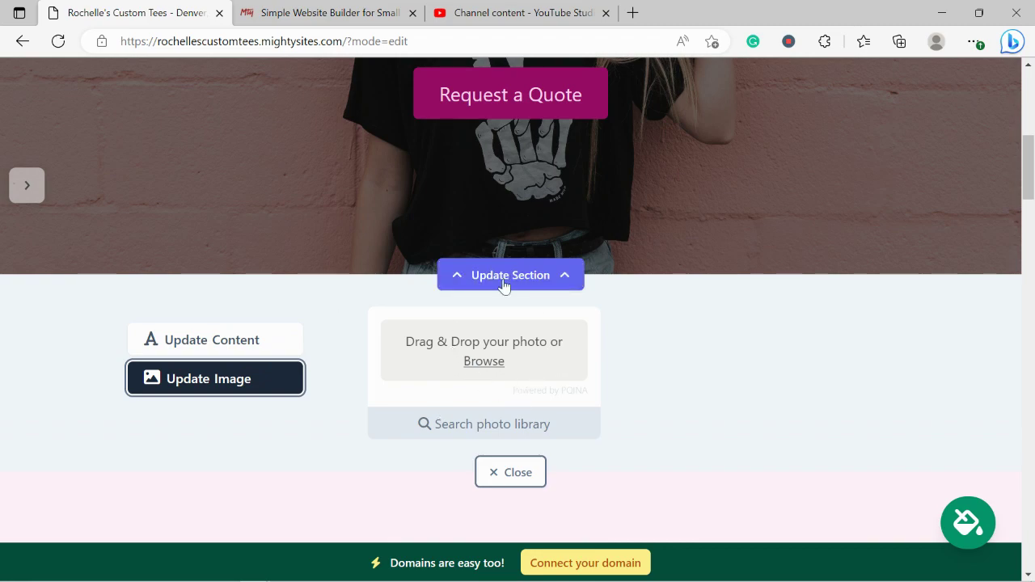
- Search the stock photo library, narrowing the query from 'Custom T-shirt Store' to just 'T-shirt'
{"action": "left_click", "coordinate": [514, 426]}
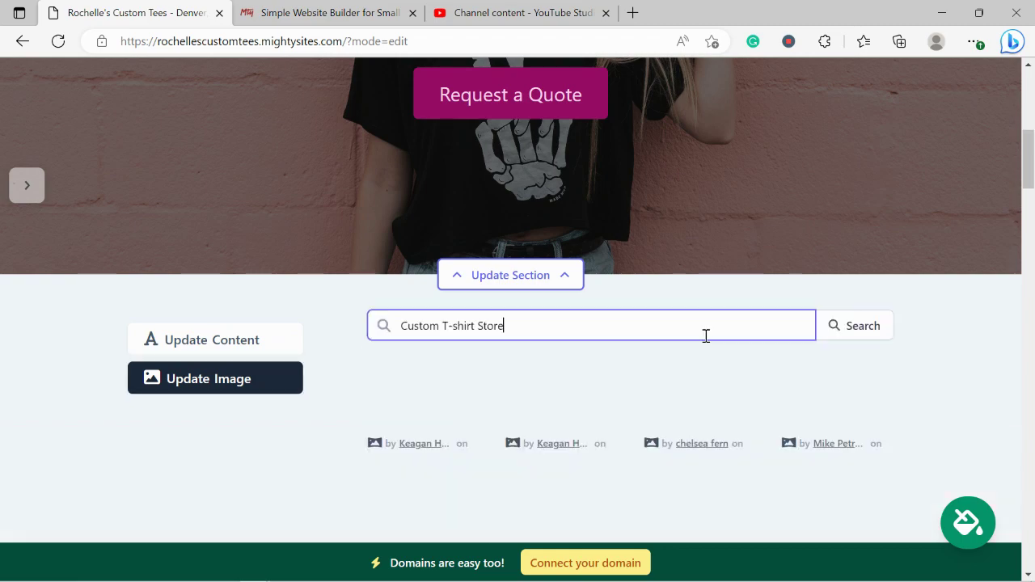
{"action": "left_click", "coordinate": [919, 384]}
{"action": "scroll", "coordinate": [919, 385], "scroll_direction": "down", "scroll_amount": 2}
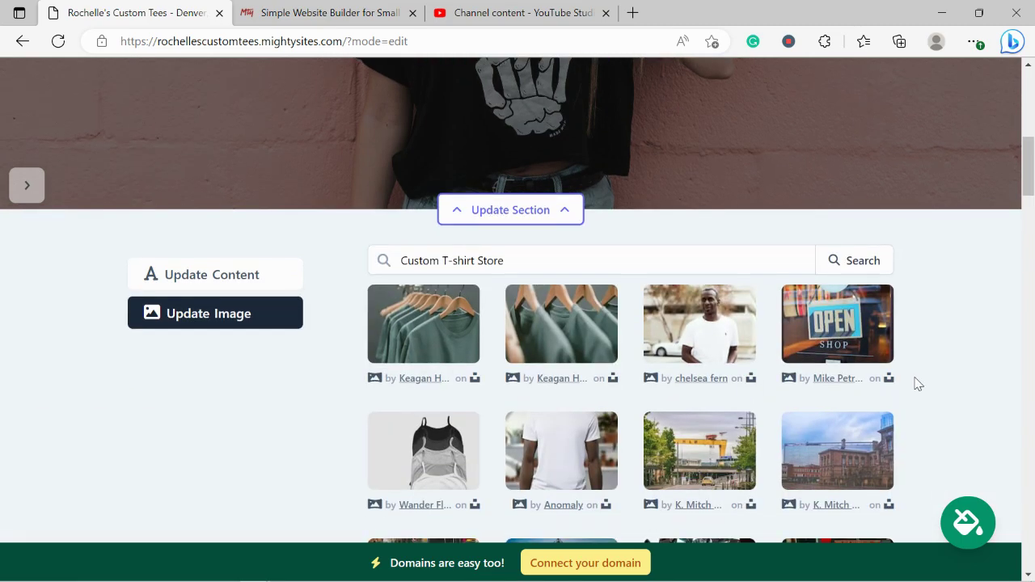
{"action": "scroll", "coordinate": [918, 385], "scroll_direction": "down", "scroll_amount": 1}
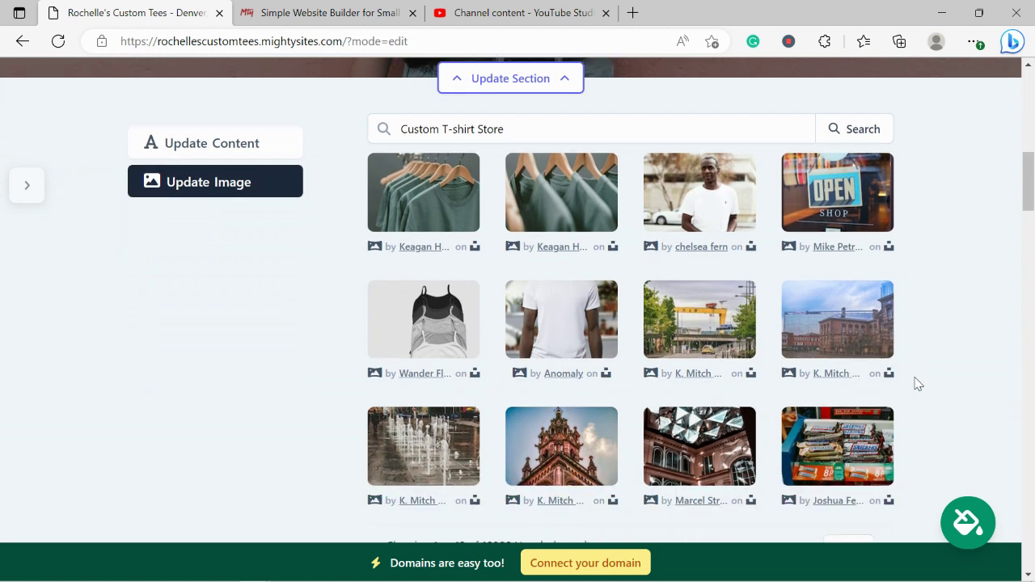
{"action": "left_click_drag", "start_coordinate": [476, 128], "coordinate": [575, 127]}
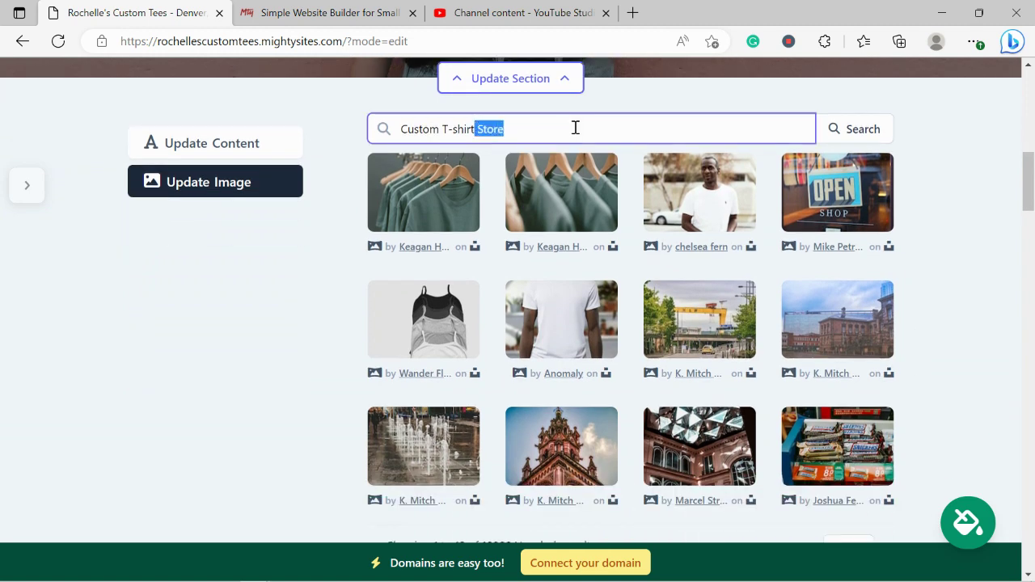
{"action": "key", "text": "BackSpace"}
{"action": "key", "text": "Left"}
{"action": "key", "text": "Left"}
{"action": "key", "text": "Left"}
{"action": "key", "text": "Left"}
{"action": "key", "text": "Left"}
{"action": "key", "text": "Left"}
{"action": "key", "text": "Left"}
{"action": "key", "text": "BackSpace"}
{"action": "key", "text": "ctrl+BackSpace"}
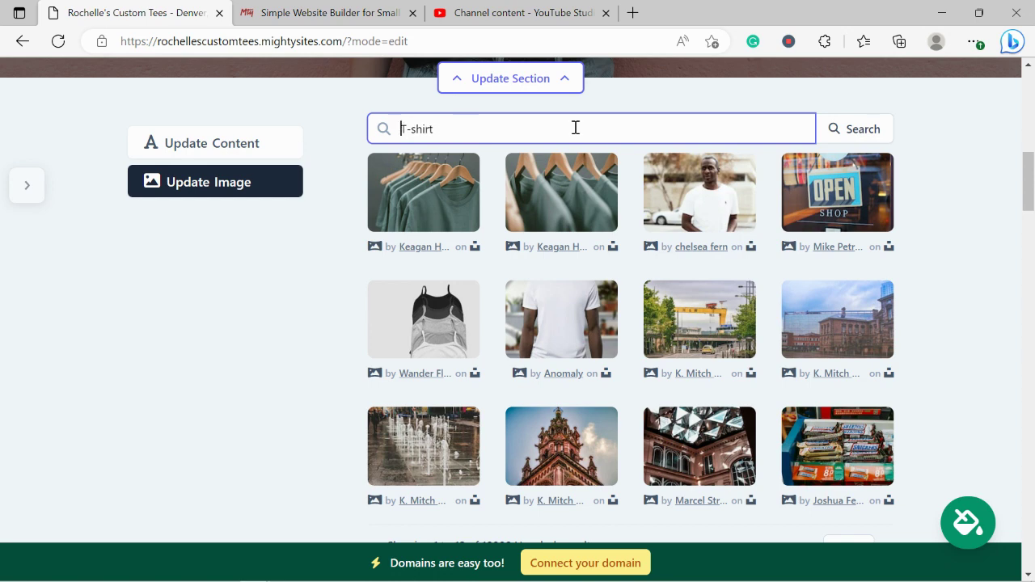
{"action": "left_click", "coordinate": [845, 129]}
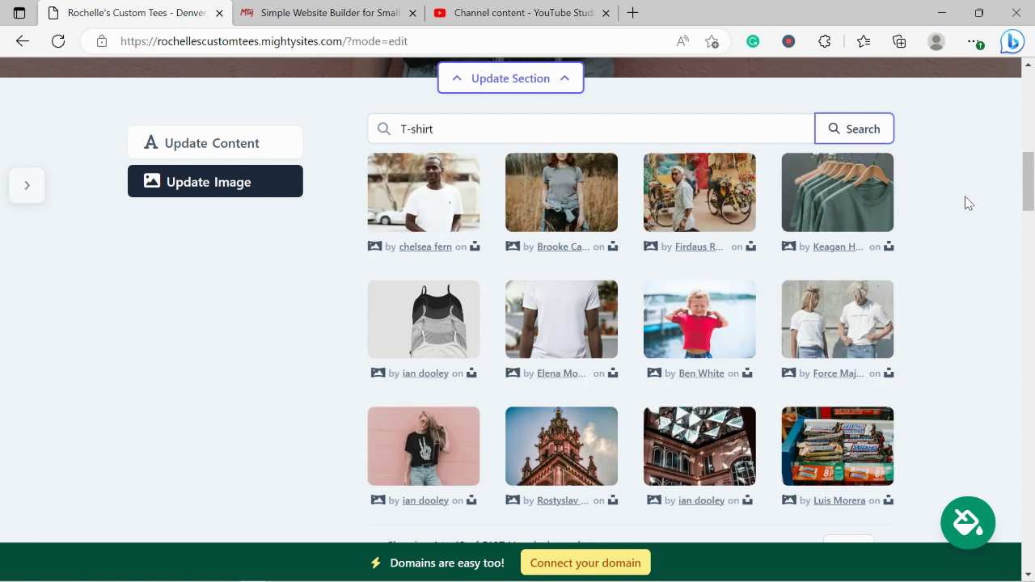
- Browse the T-shirt results and select the photo of two people in white tees
{"action": "scroll", "coordinate": [968, 203], "scroll_direction": "down", "scroll_amount": 1}
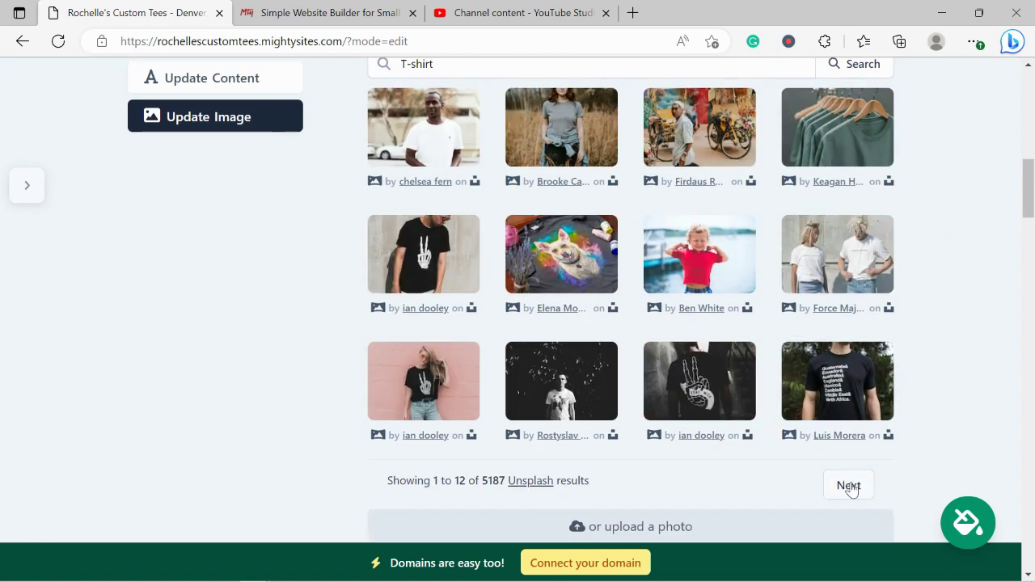
{"action": "left_click", "coordinate": [849, 485]}
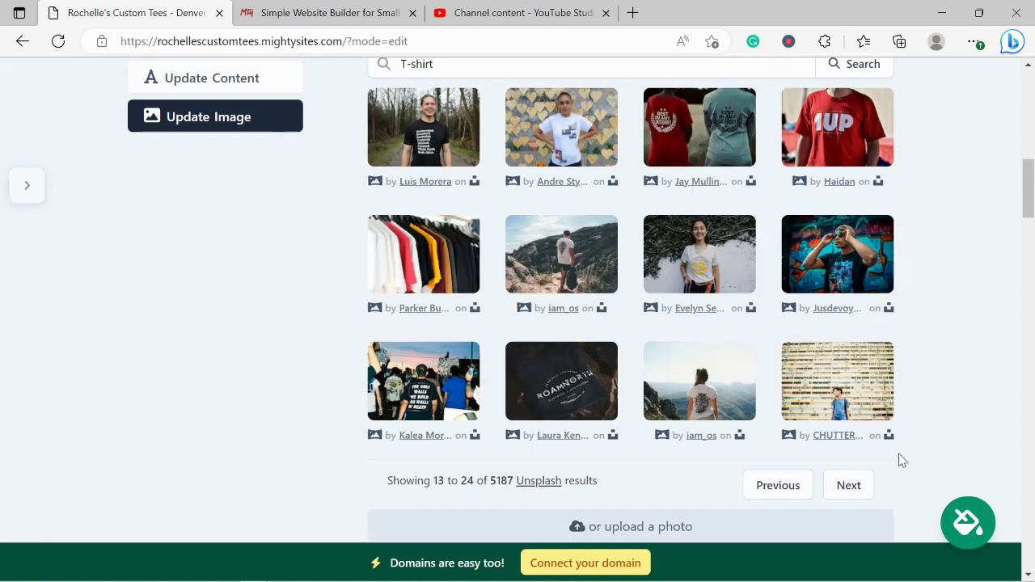
{"action": "scroll", "coordinate": [902, 460], "scroll_direction": "down", "scroll_amount": 1}
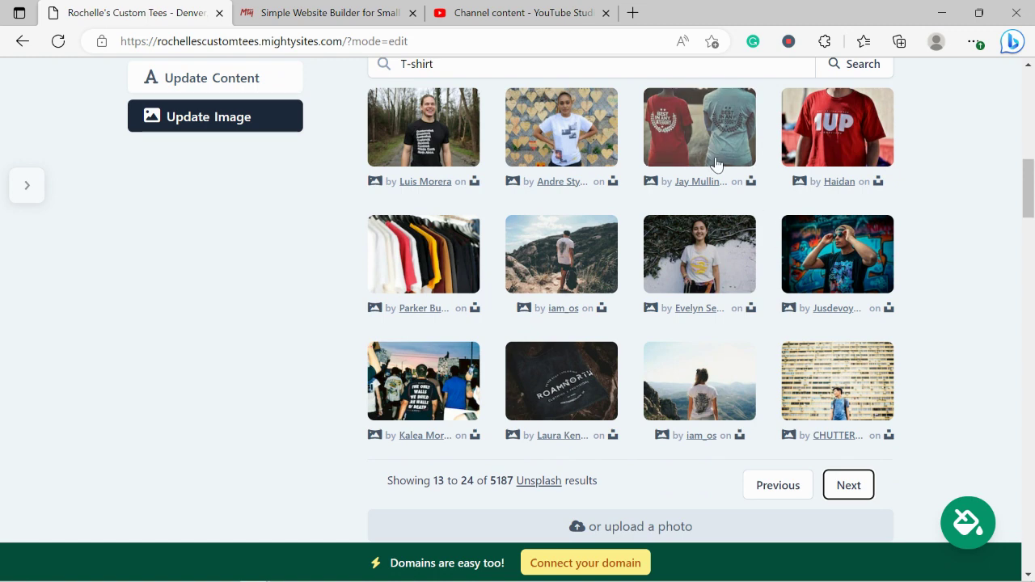
{"action": "left_click", "coordinate": [449, 365]}
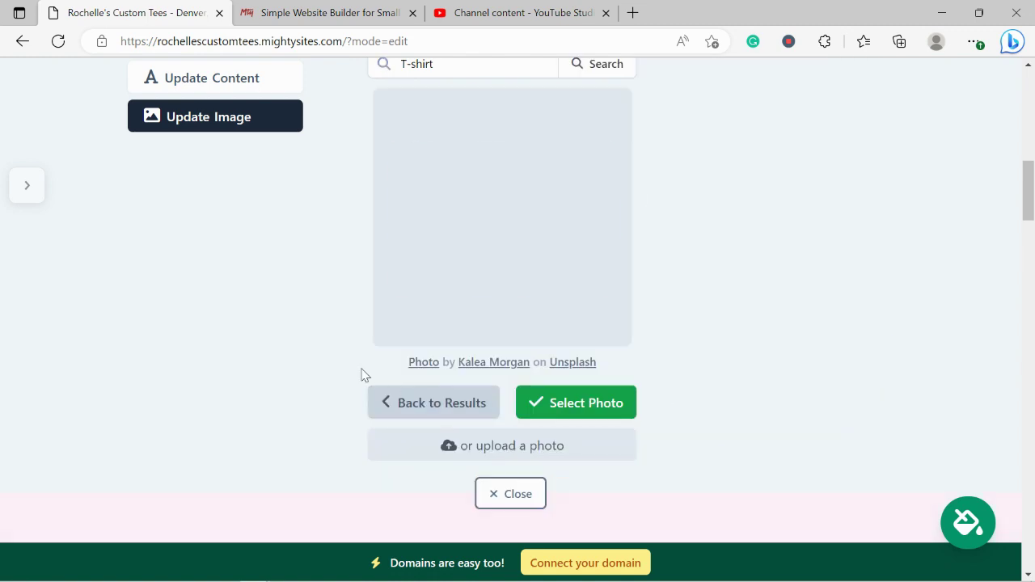
{"action": "left_click", "coordinate": [461, 404]}
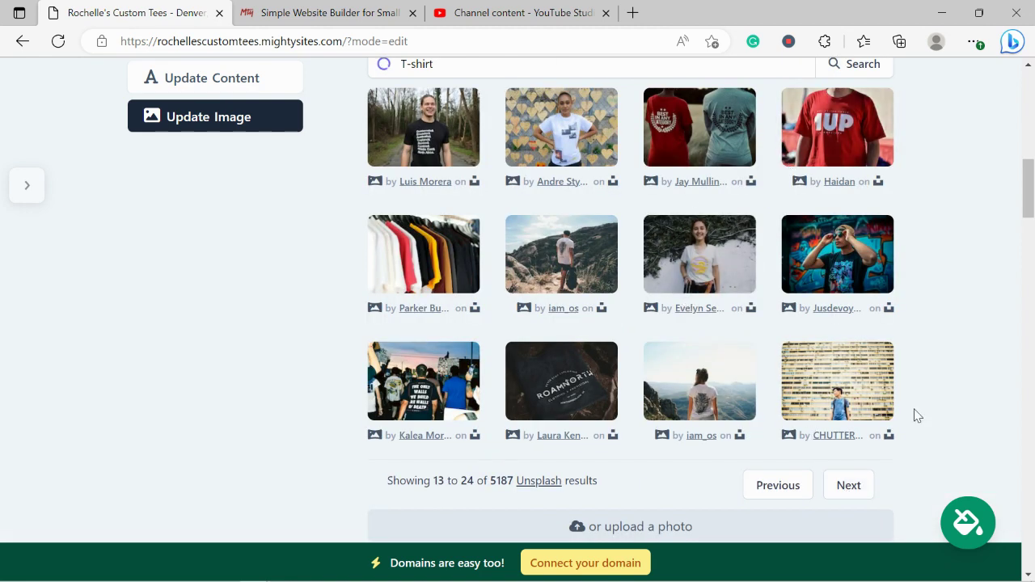
{"action": "left_click", "coordinate": [791, 483]}
{"action": "left_click", "coordinate": [791, 483]}
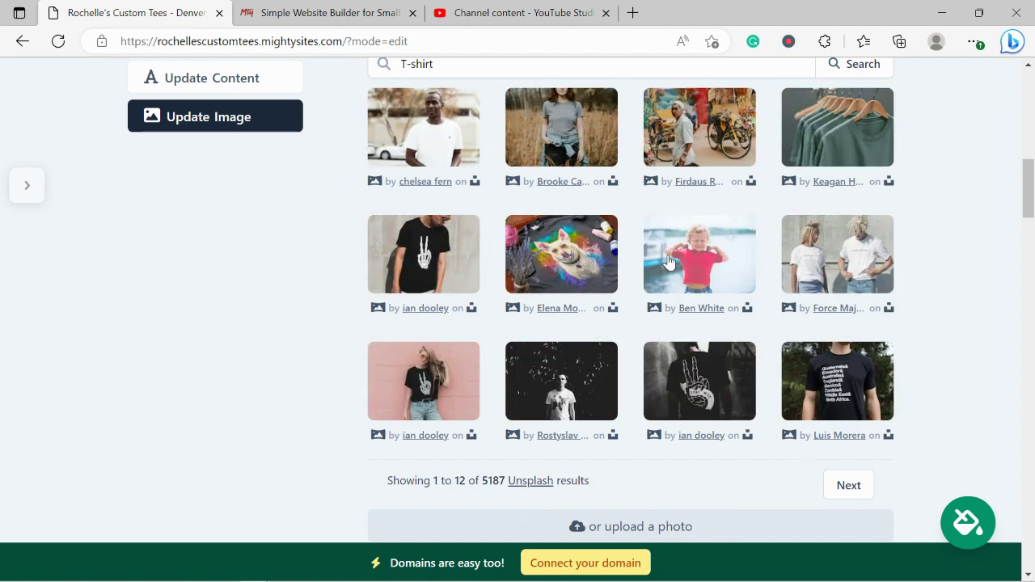
{"action": "left_click", "coordinate": [817, 264]}
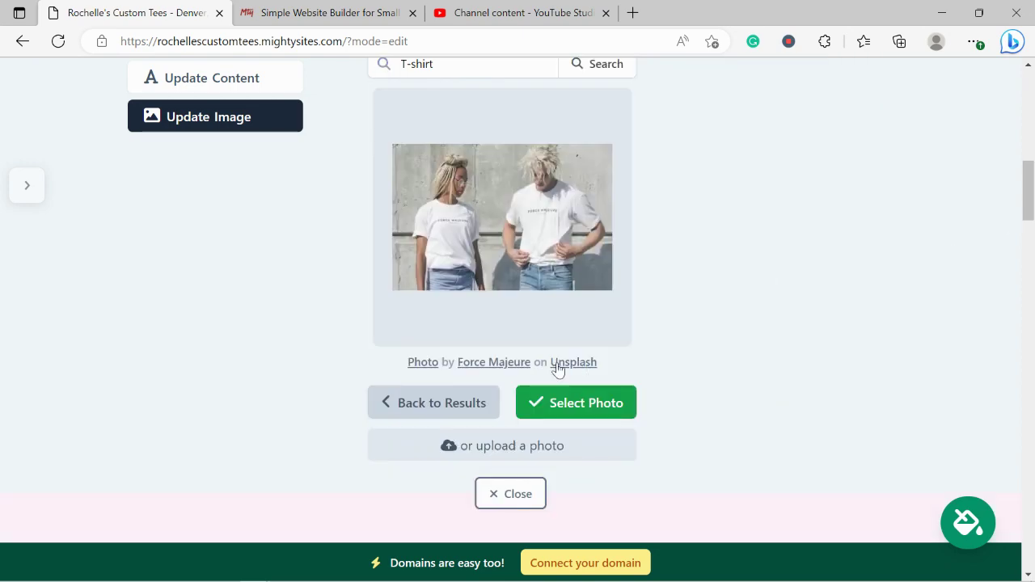
{"action": "left_click", "coordinate": [577, 402]}
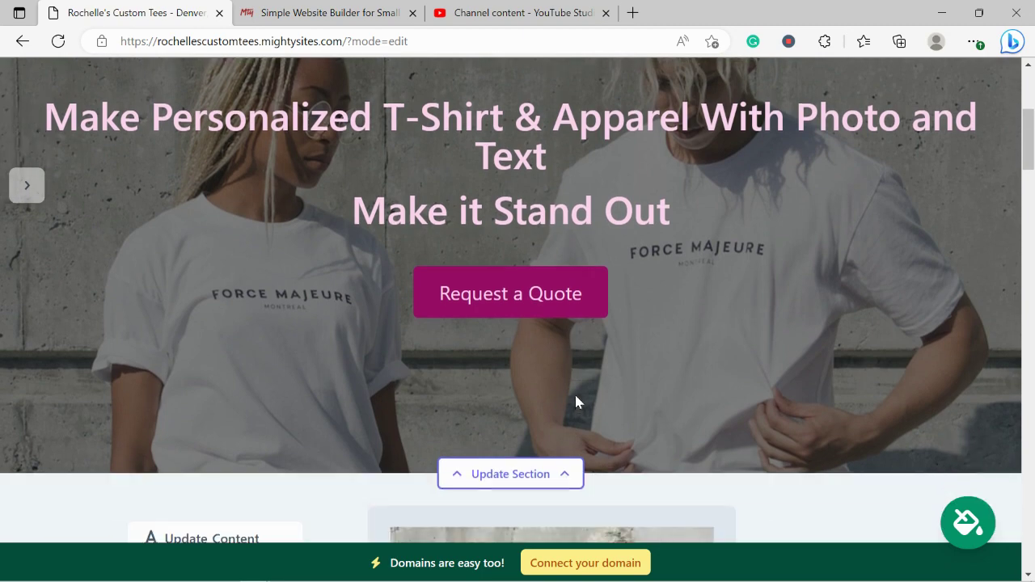
- In the hero content editor, replace the 'Request a Quote' button text with 'Get in Touch'
{"action": "scroll", "coordinate": [576, 402], "scroll_direction": "down", "scroll_amount": 6}
{"action": "scroll", "coordinate": [380, 199], "scroll_direction": "up", "scroll_amount": 2}
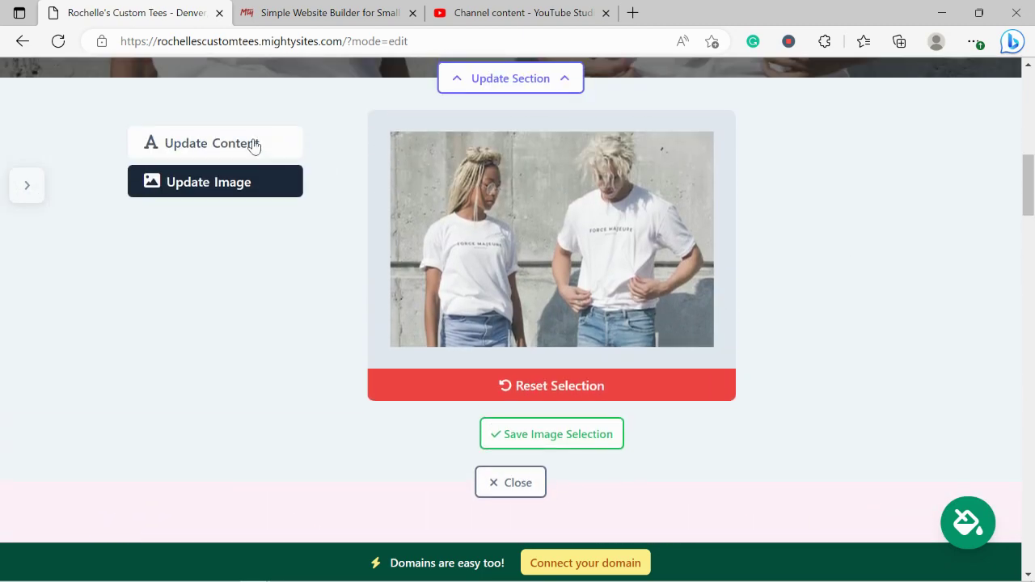
{"action": "left_click", "coordinate": [254, 145]}
{"action": "scroll", "coordinate": [490, 154], "scroll_direction": "up", "scroll_amount": 5}
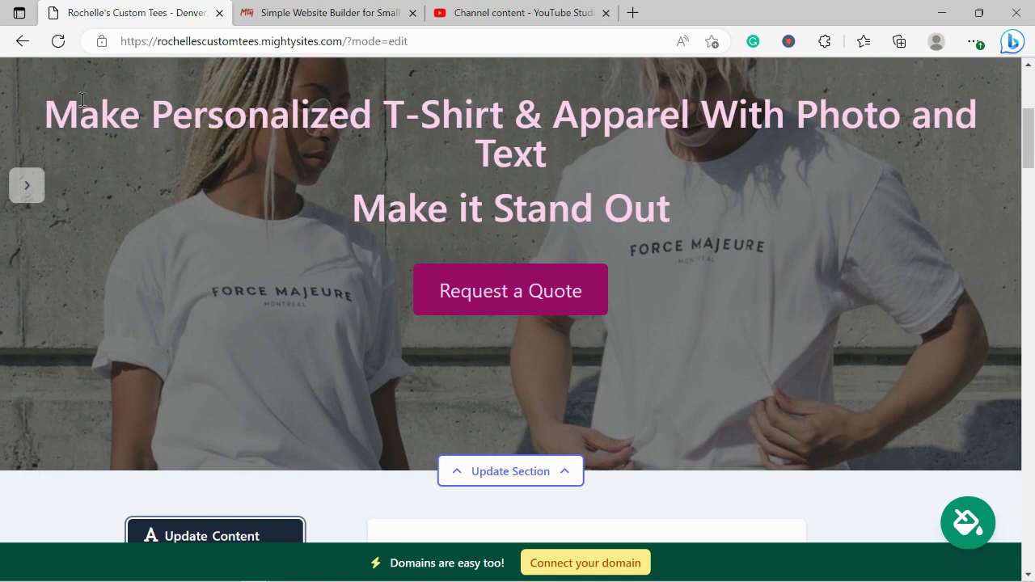
{"action": "left_click_drag", "start_coordinate": [47, 107], "coordinate": [741, 205]}
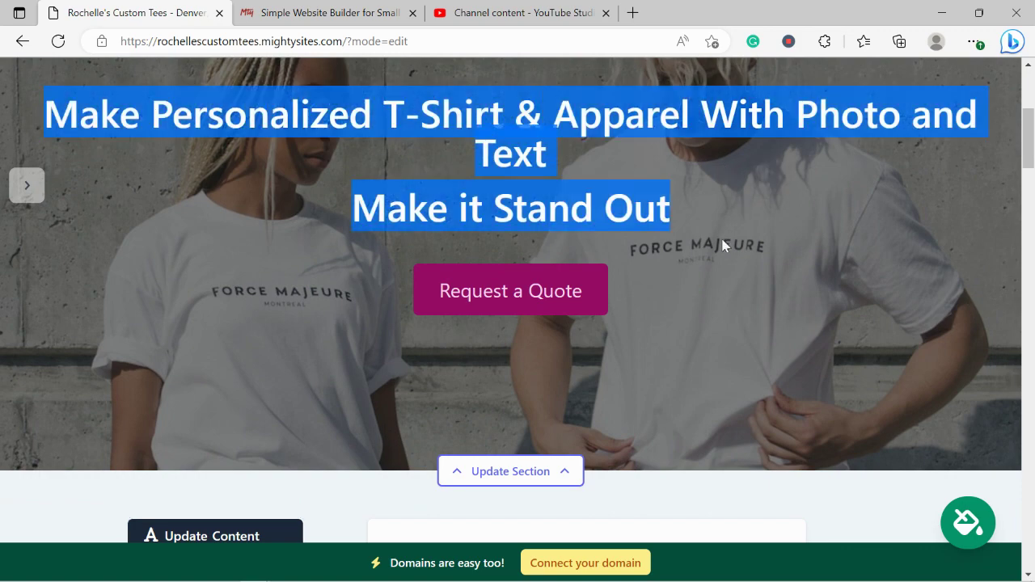
{"action": "scroll", "coordinate": [480, 342], "scroll_direction": "down", "scroll_amount": 2}
{"action": "scroll", "coordinate": [480, 352], "scroll_direction": "down", "scroll_amount": 5}
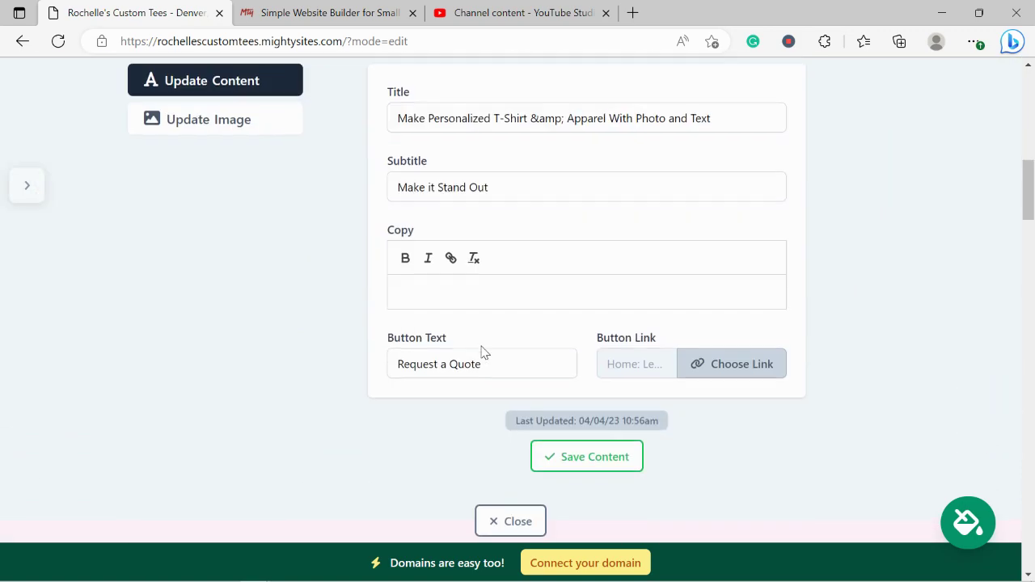
{"action": "triple_click", "coordinate": [518, 360]}
{"action": "type", "text": "Get in Touch"}
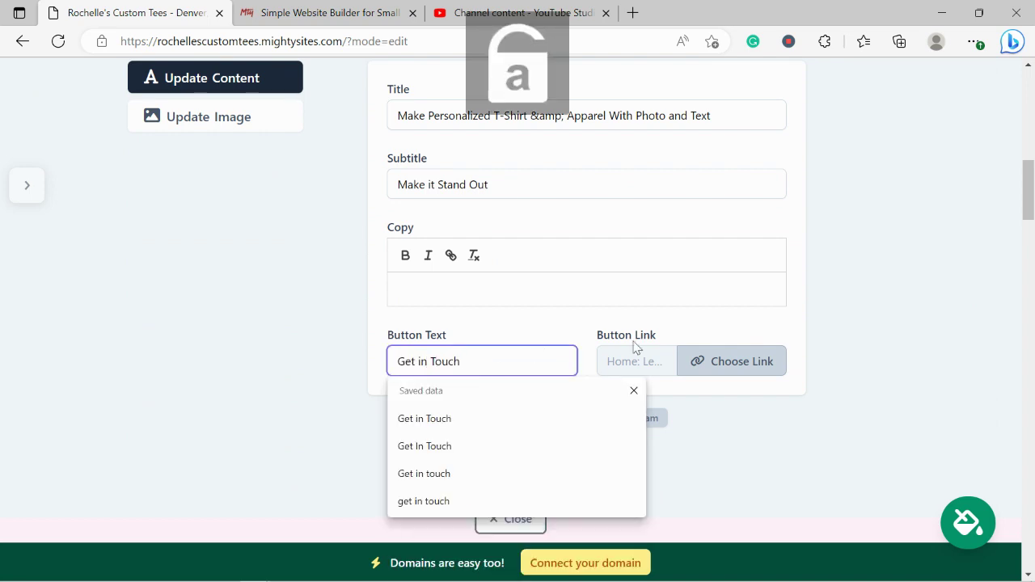
{"action": "left_click", "coordinate": [724, 361]}
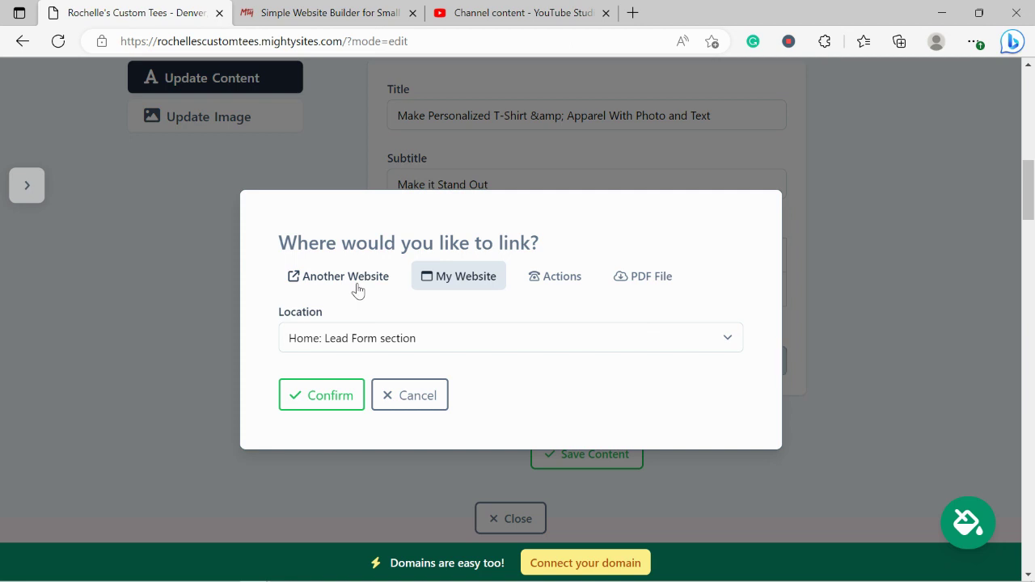
- Set the button link to the Click to Email action, then save the hero content
{"action": "left_click", "coordinate": [358, 291]}
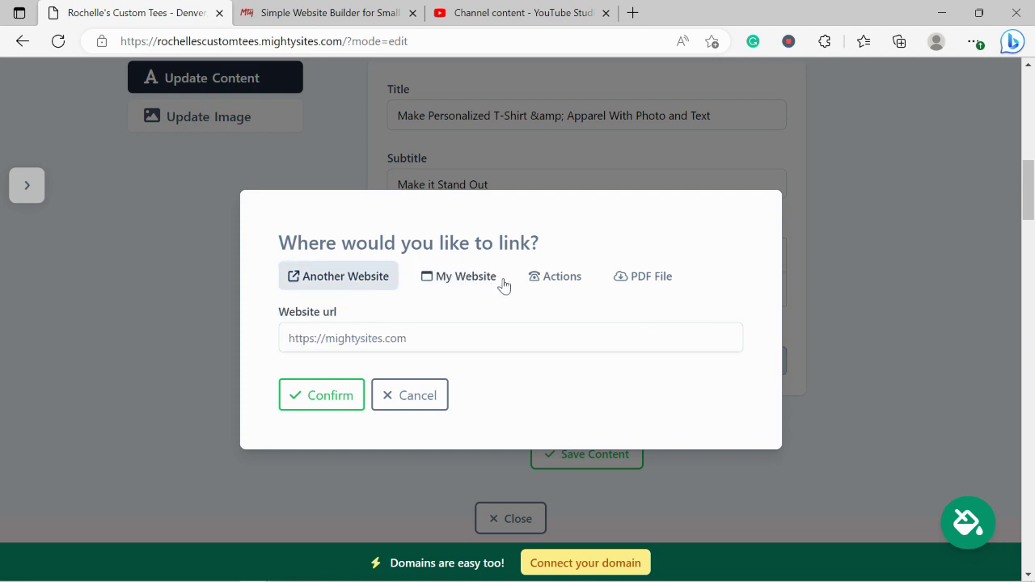
{"action": "left_click", "coordinate": [556, 279]}
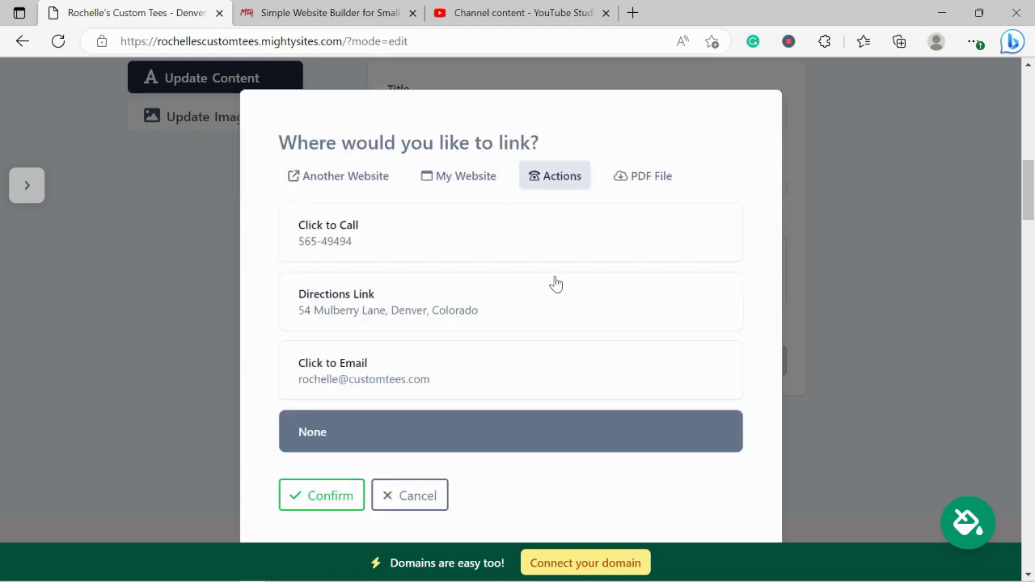
{"action": "left_click", "coordinate": [378, 385]}
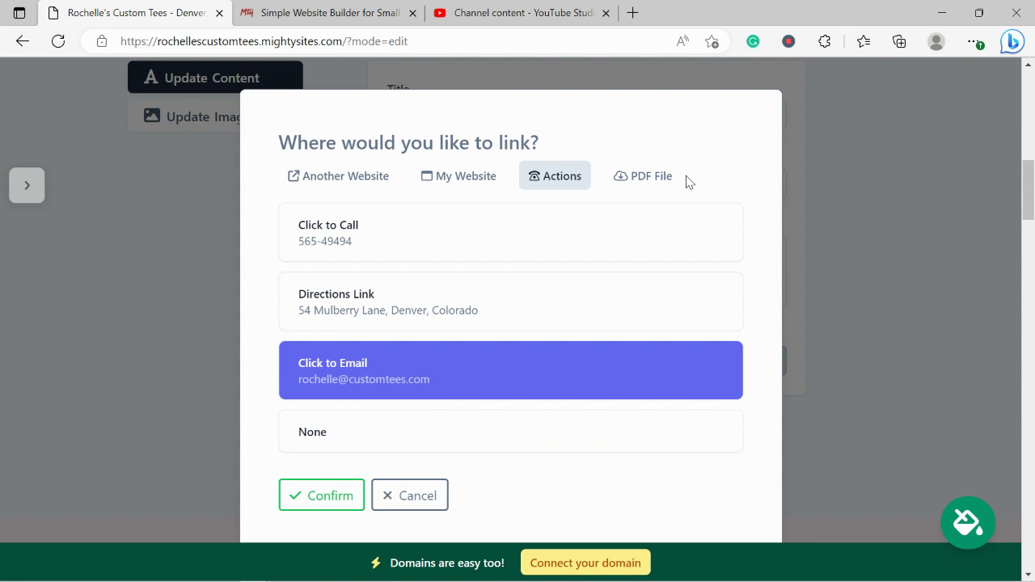
{"action": "left_click", "coordinate": [335, 495]}
{"action": "left_click", "coordinate": [576, 474]}
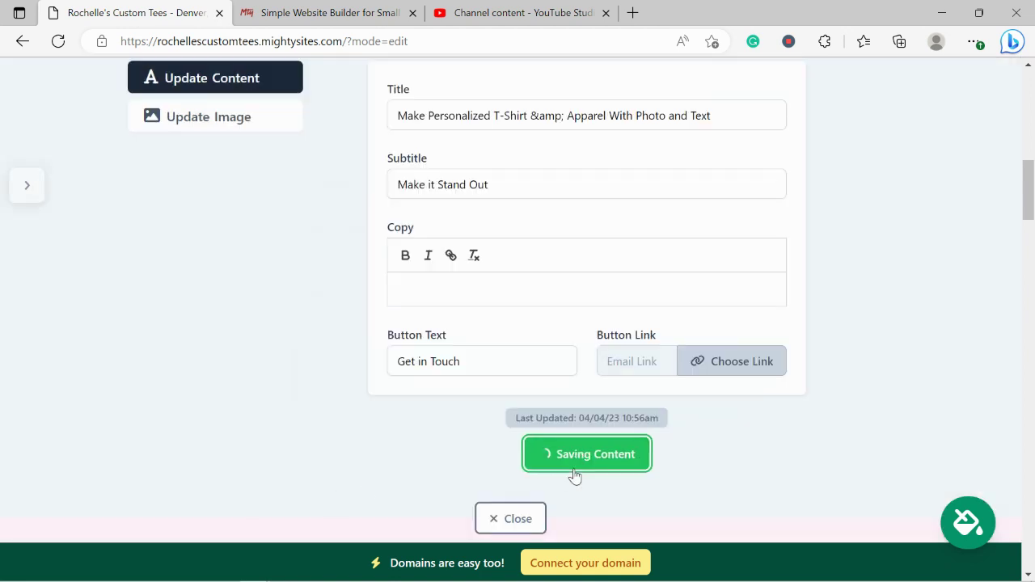
{"action": "left_click", "coordinate": [513, 518]}
- Scroll past the intro paragraph to About Us and its country-names T-shirt photo
{"action": "scroll", "coordinate": [300, 319], "scroll_direction": "up", "scroll_amount": 2}
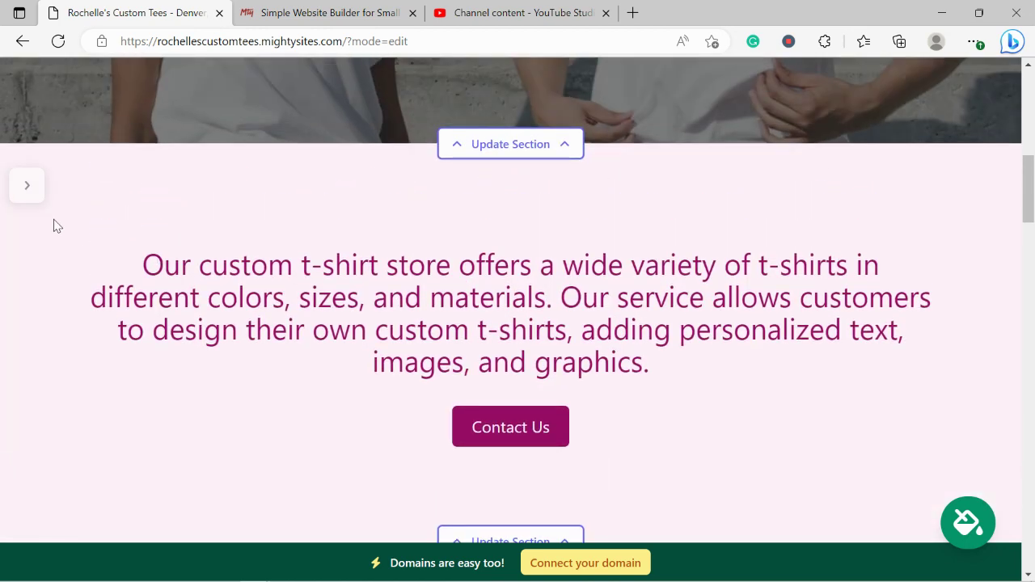
{"action": "left_click_drag", "start_coordinate": [97, 254], "coordinate": [661, 369]}
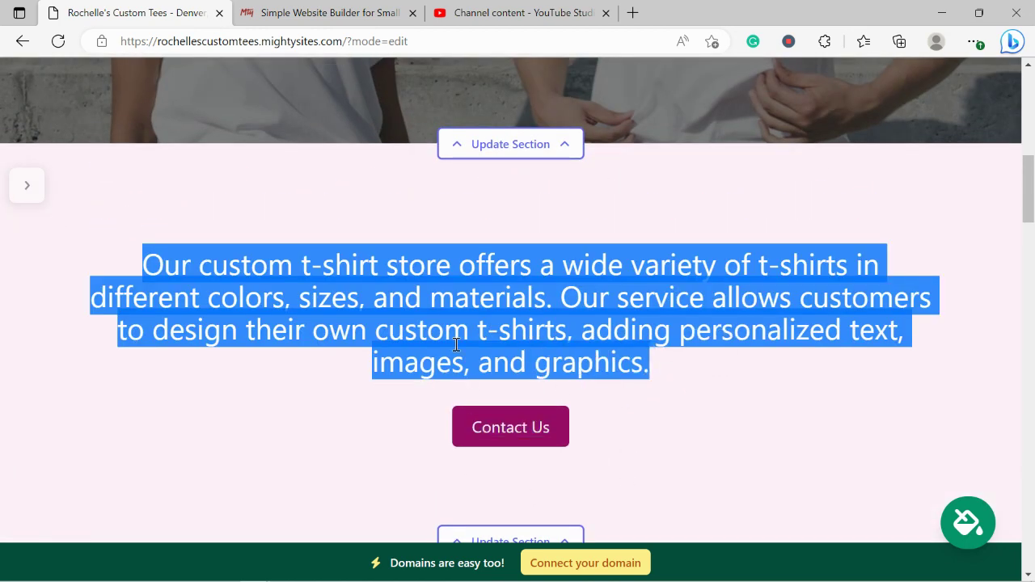
{"action": "left_click", "coordinate": [364, 319]}
{"action": "scroll", "coordinate": [364, 323], "scroll_direction": "down", "scroll_amount": 3}
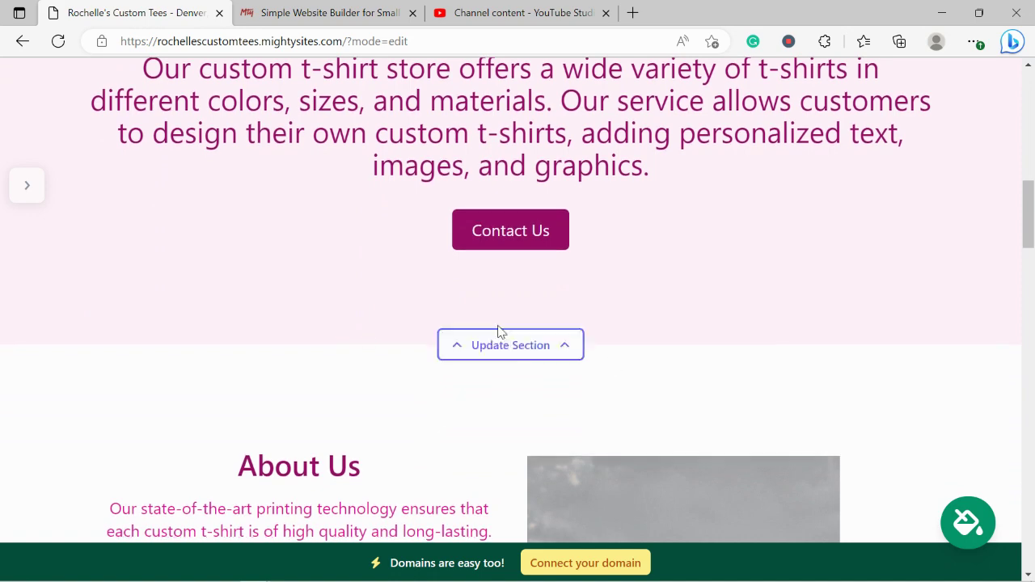
{"action": "scroll", "coordinate": [709, 303], "scroll_direction": "down", "scroll_amount": 2}
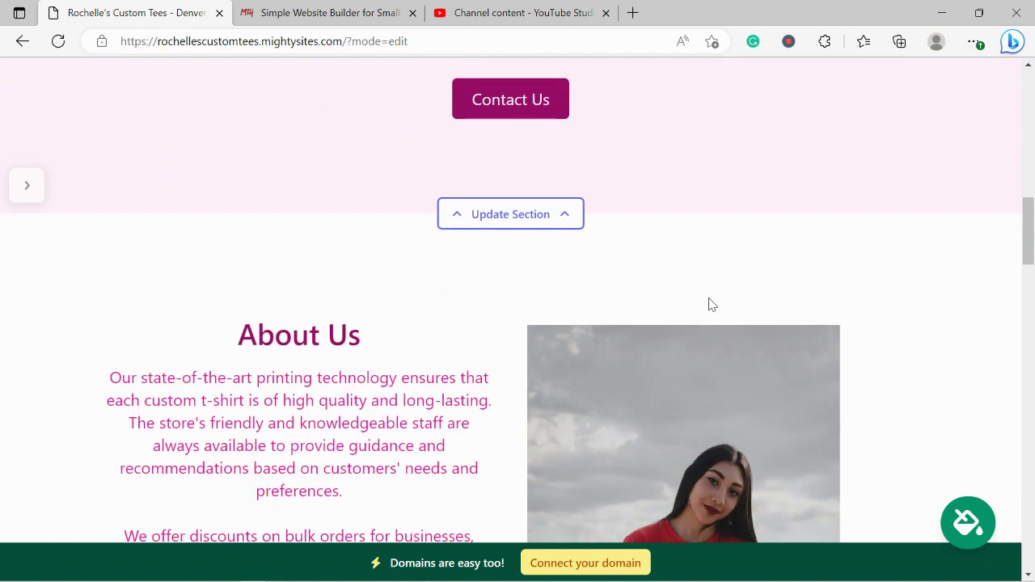
{"action": "scroll", "coordinate": [709, 303], "scroll_direction": "down", "scroll_amount": 3}
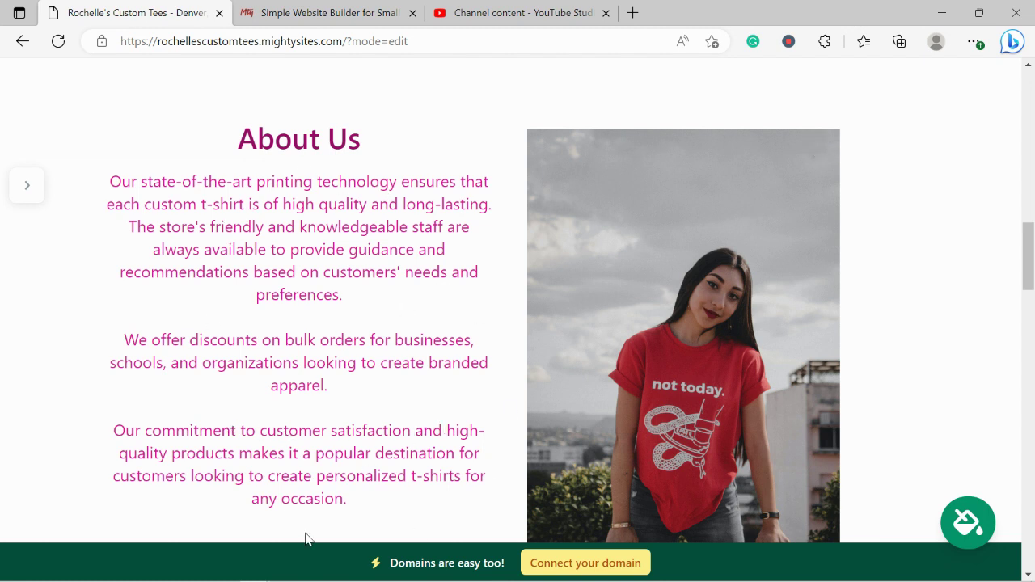
{"action": "scroll", "coordinate": [305, 539], "scroll_direction": "down", "scroll_amount": 3}
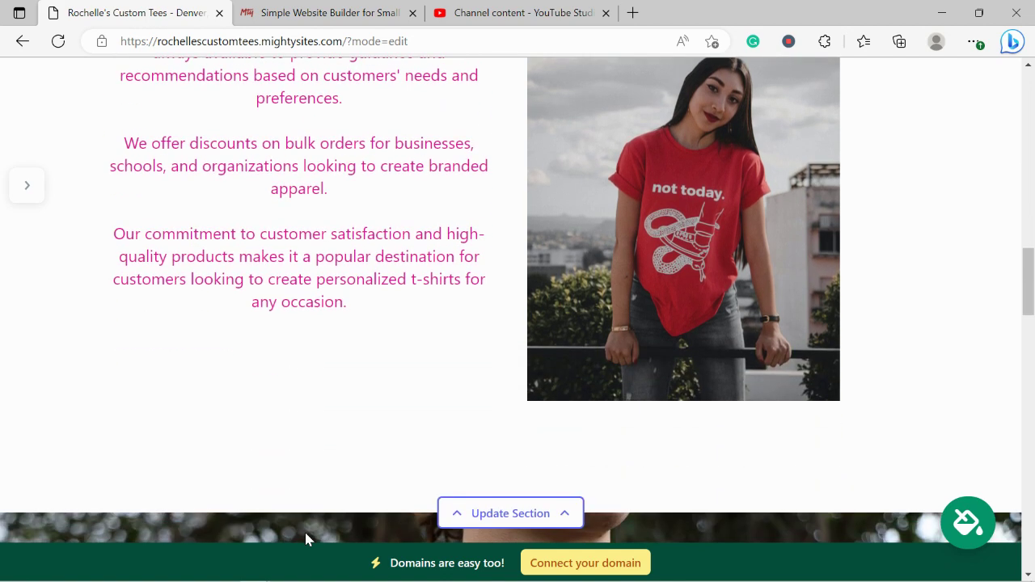
{"action": "scroll", "coordinate": [306, 539], "scroll_direction": "up", "scroll_amount": 1}
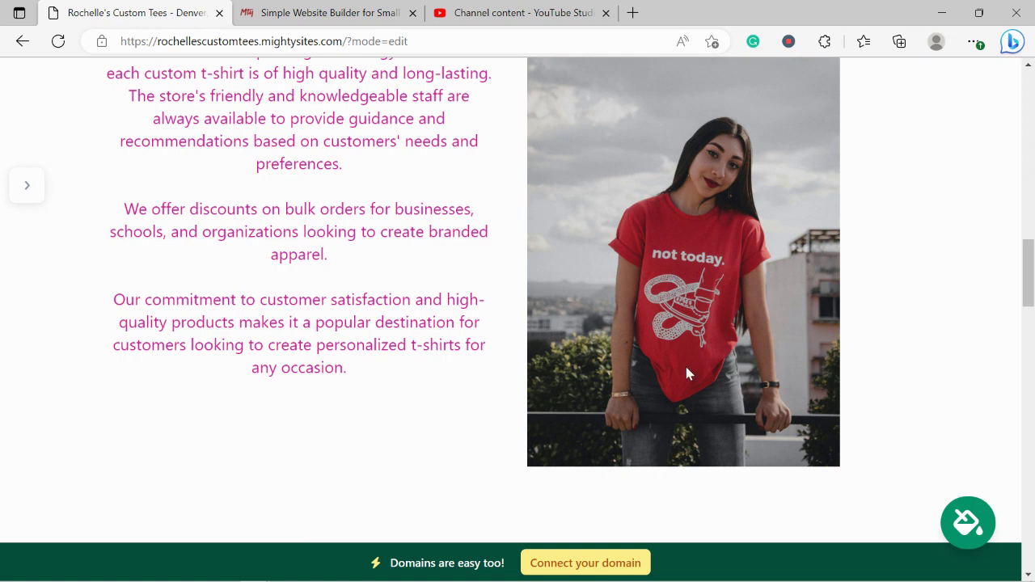
{"action": "scroll", "coordinate": [913, 323], "scroll_direction": "down", "scroll_amount": 3}
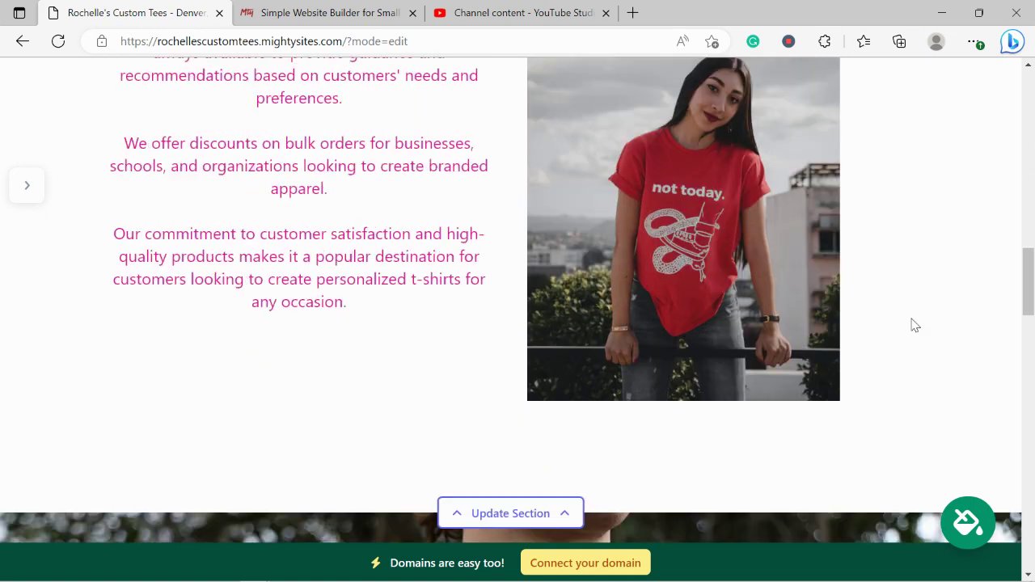
{"action": "scroll", "coordinate": [913, 325], "scroll_direction": "down", "scroll_amount": 6}
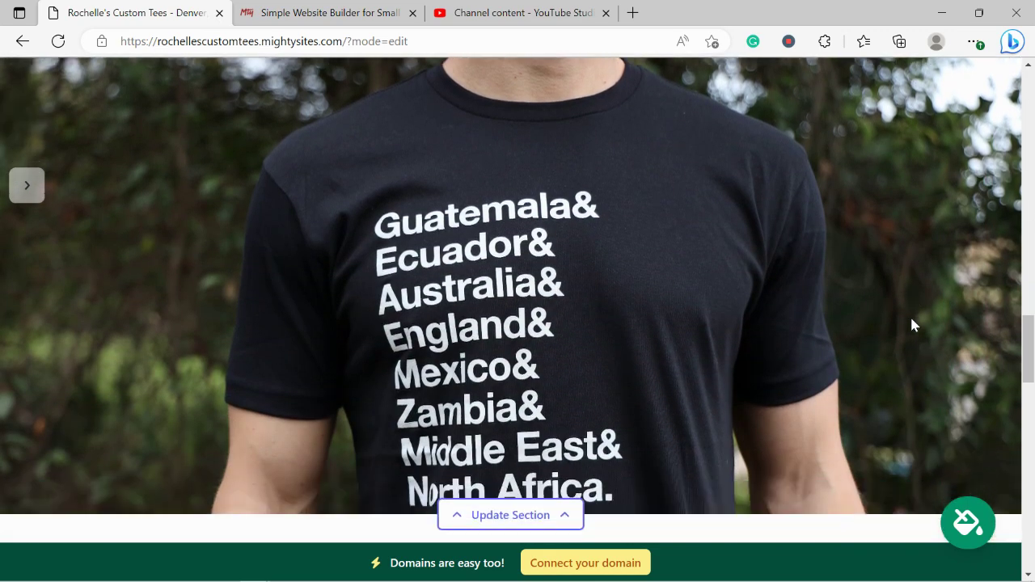
- Look over the Services section, then choose 'Connect your domain' in the bottom banner
{"action": "scroll", "coordinate": [913, 324], "scroll_direction": "down", "scroll_amount": 5}
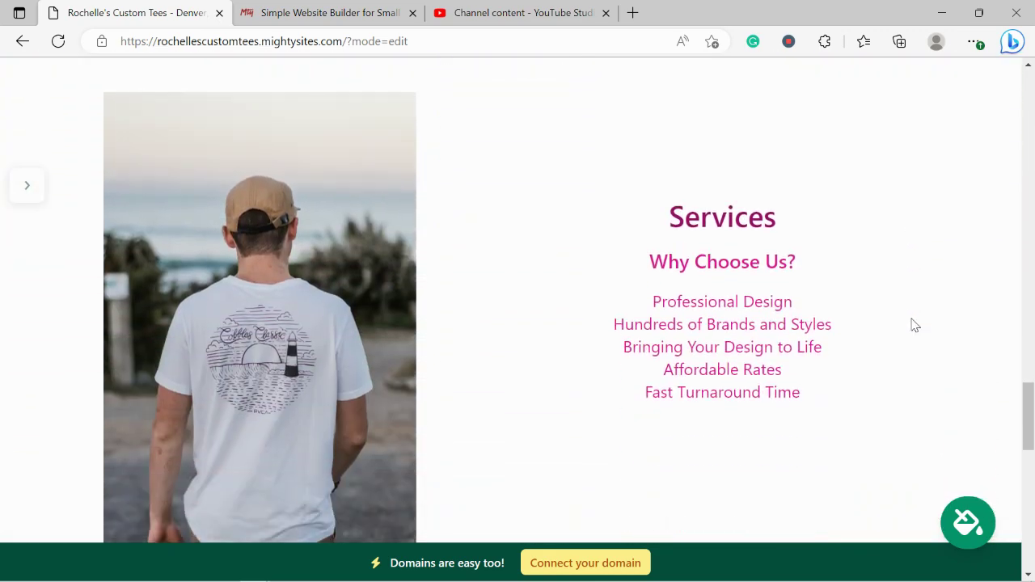
{"action": "scroll", "coordinate": [914, 325], "scroll_direction": "down", "scroll_amount": 1}
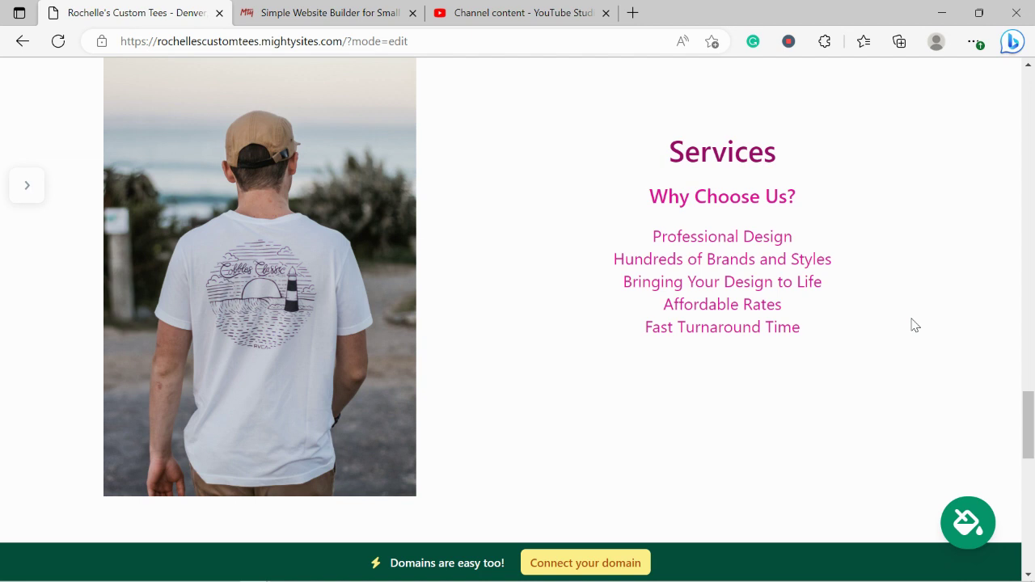
{"action": "left_click_drag", "start_coordinate": [634, 151], "coordinate": [851, 357]}
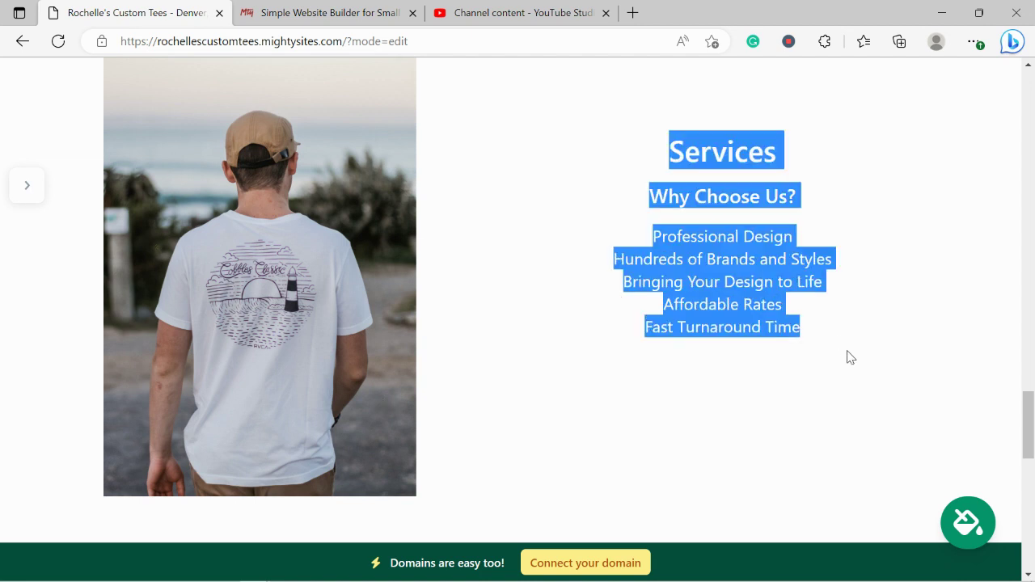
{"action": "left_click_drag", "start_coordinate": [677, 150], "coordinate": [850, 372]}
{"action": "left_click", "coordinate": [499, 386]}
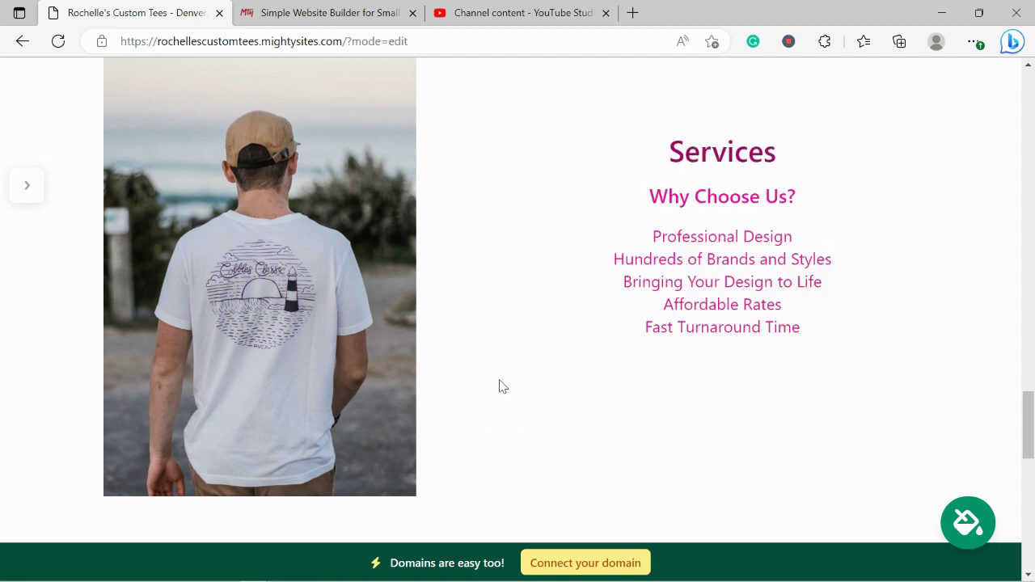
{"action": "scroll", "coordinate": [499, 386], "scroll_direction": "down", "scroll_amount": 7}
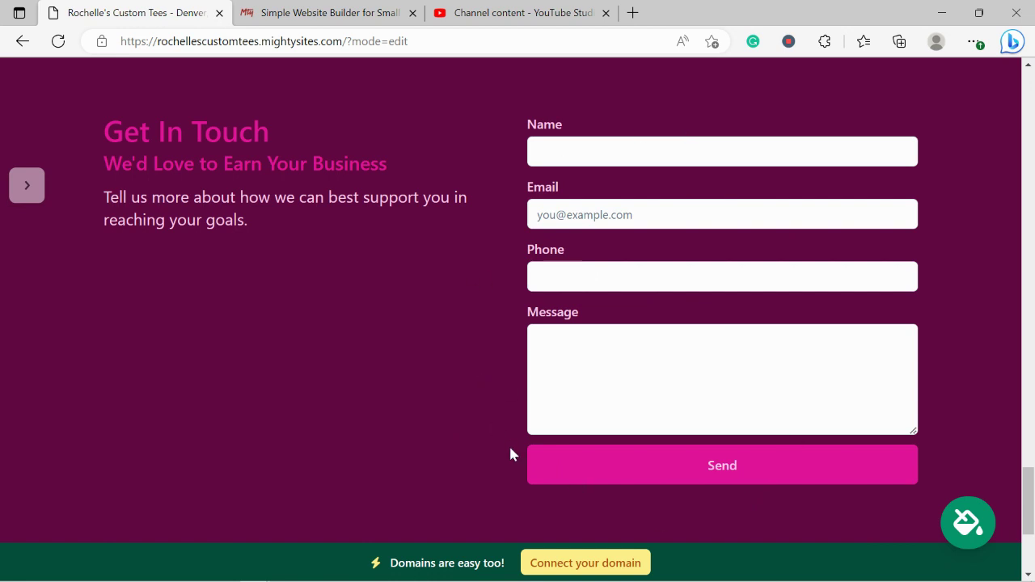
{"action": "scroll", "coordinate": [511, 454], "scroll_direction": "down", "scroll_amount": 1}
{"action": "scroll", "coordinate": [511, 454], "scroll_direction": "up", "scroll_amount": 2}
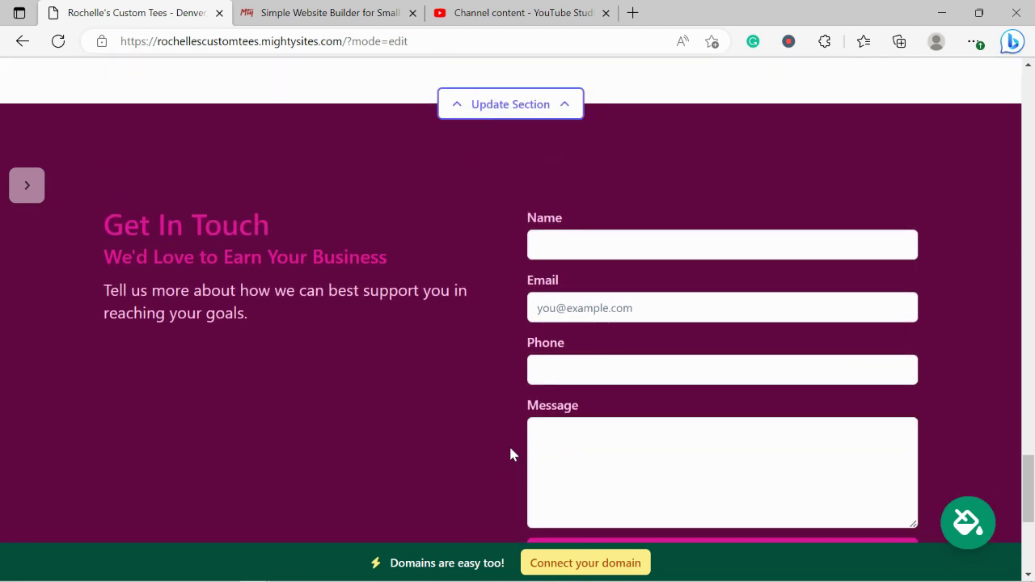
{"action": "scroll", "coordinate": [510, 454], "scroll_direction": "up", "scroll_amount": 1}
{"action": "scroll", "coordinate": [626, 364], "scroll_direction": "up", "scroll_amount": 2}
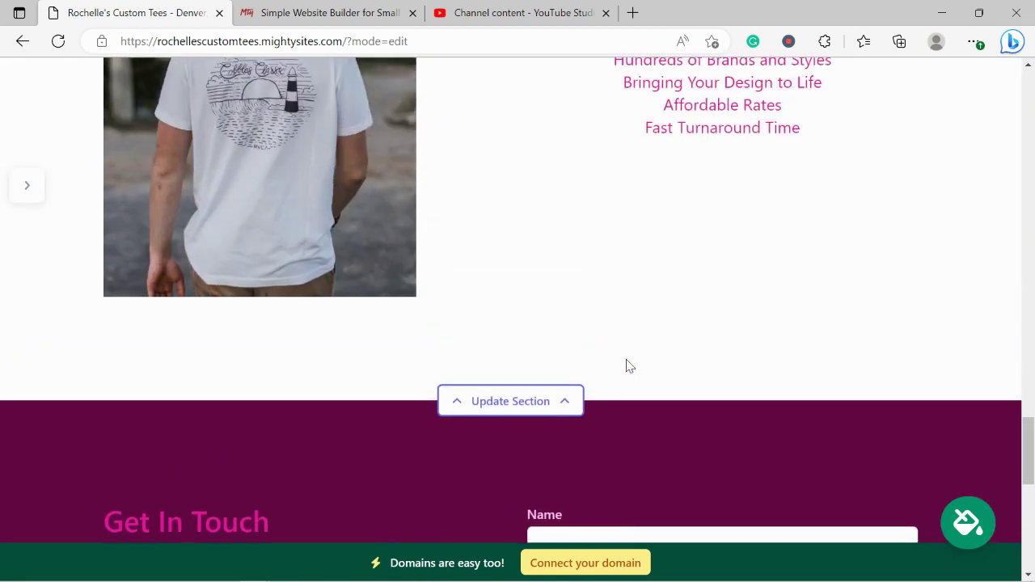
{"action": "scroll", "coordinate": [630, 366], "scroll_direction": "up", "scroll_amount": 5}
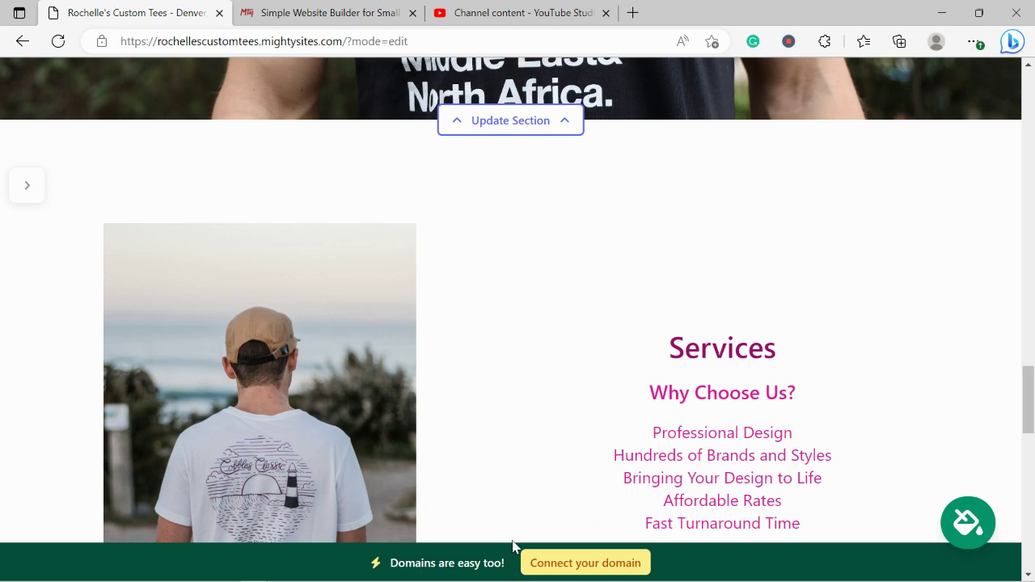
{"action": "left_click", "coordinate": [611, 570]}
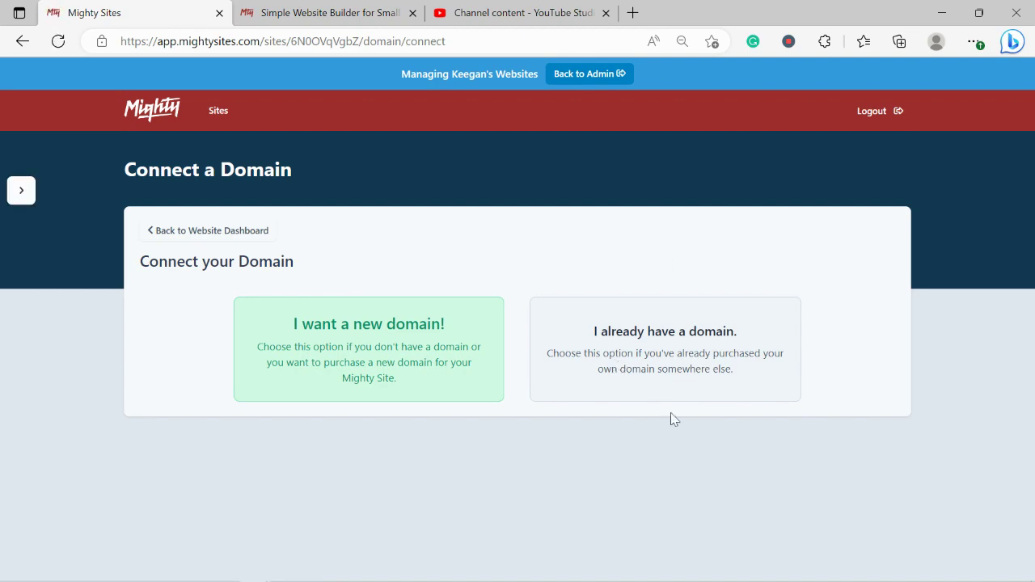
{"action": "left_click", "coordinate": [295, 10]}
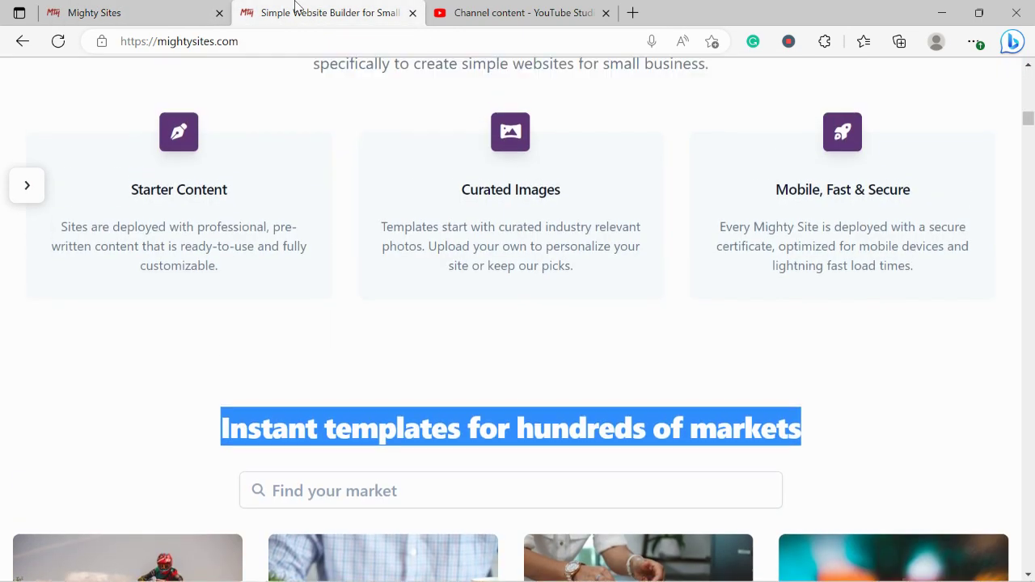
{"action": "scroll", "coordinate": [295, 4], "scroll_direction": "up", "scroll_amount": 10}
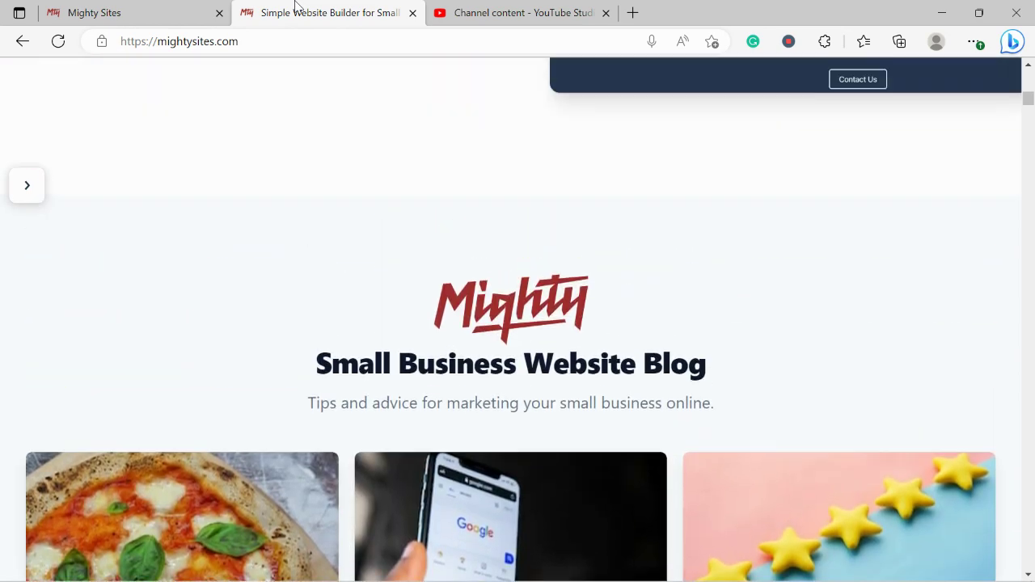
{"action": "scroll", "coordinate": [295, 4], "scroll_direction": "up", "scroll_amount": 10}
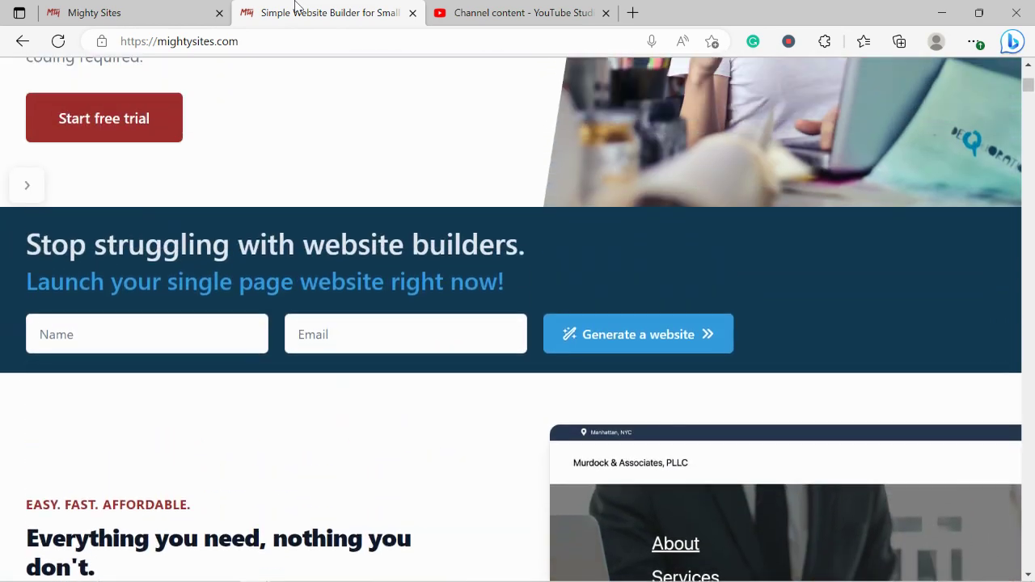
{"action": "scroll", "coordinate": [296, 4], "scroll_direction": "up", "scroll_amount": 5}
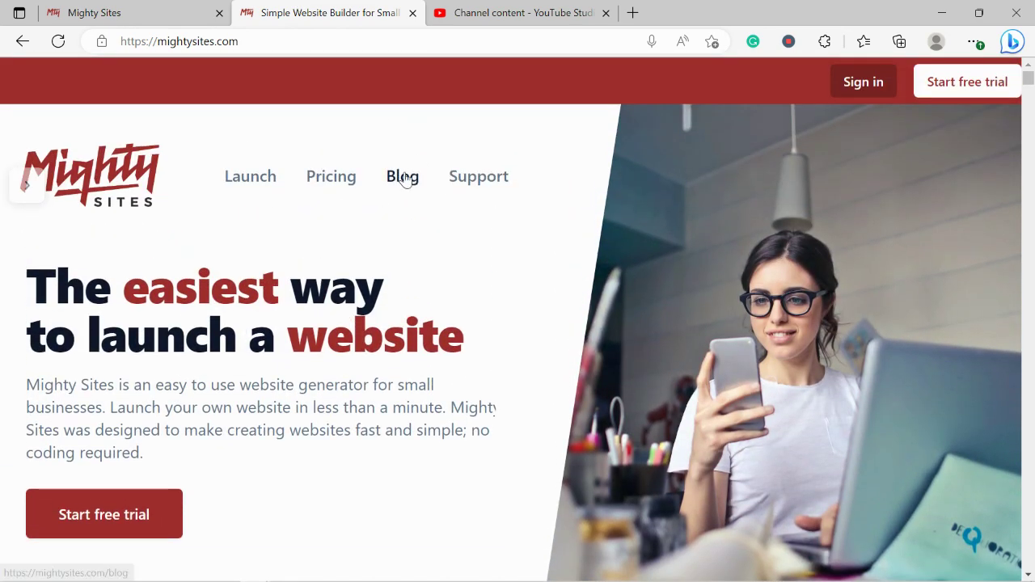
{"action": "left_click", "coordinate": [405, 178]}
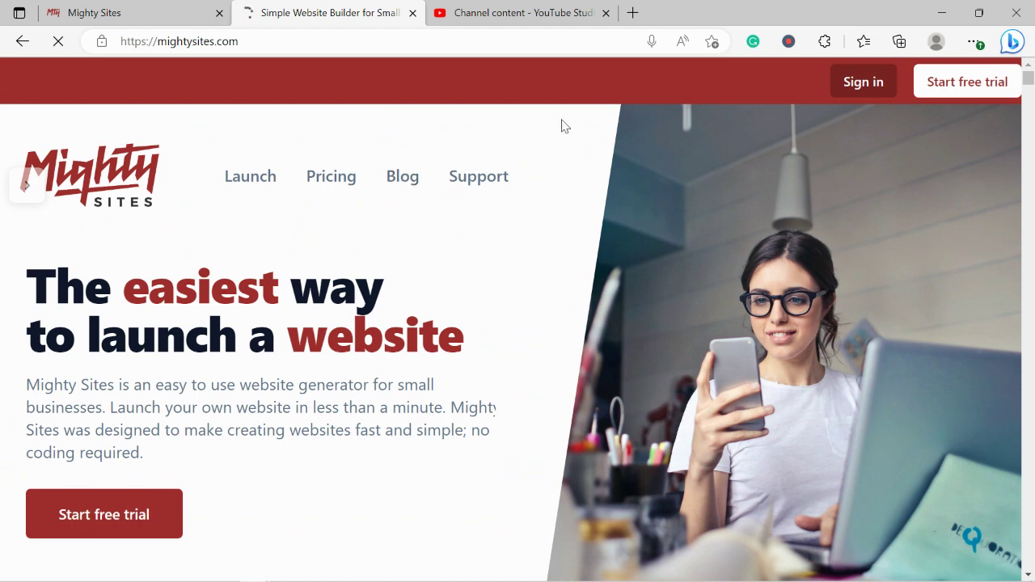
{"action": "scroll", "coordinate": [561, 125], "scroll_direction": "down", "scroll_amount": 1}
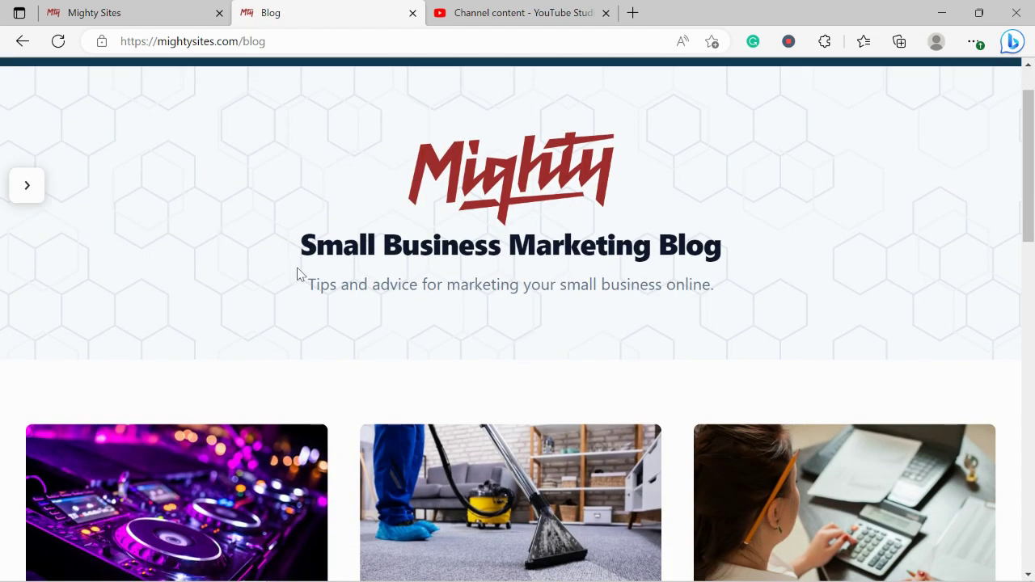
{"action": "left_click_drag", "start_coordinate": [297, 275], "coordinate": [717, 303]}
{"action": "scroll", "coordinate": [744, 347], "scroll_direction": "down", "scroll_amount": 1}
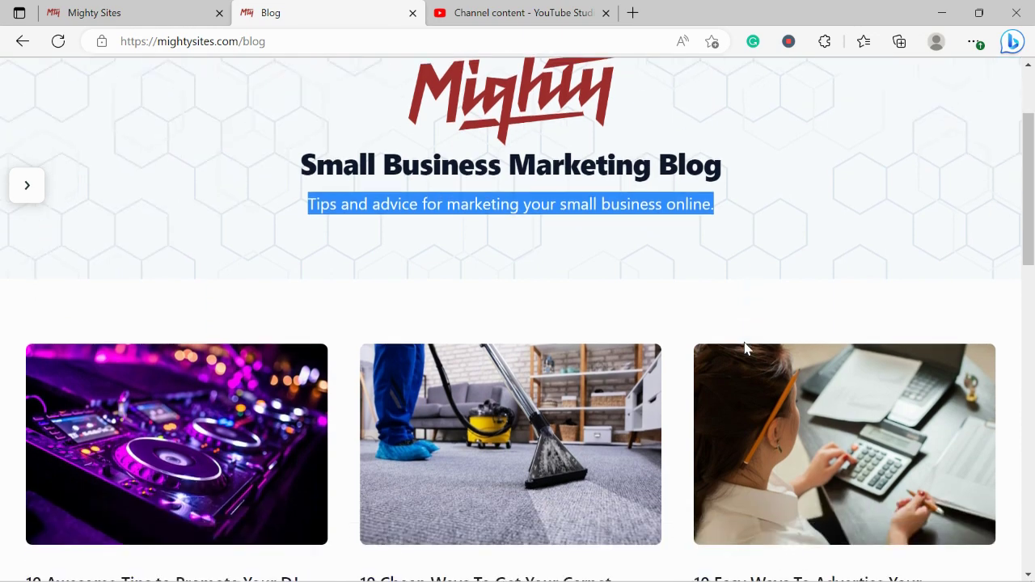
{"action": "scroll", "coordinate": [744, 347], "scroll_direction": "down", "scroll_amount": 3}
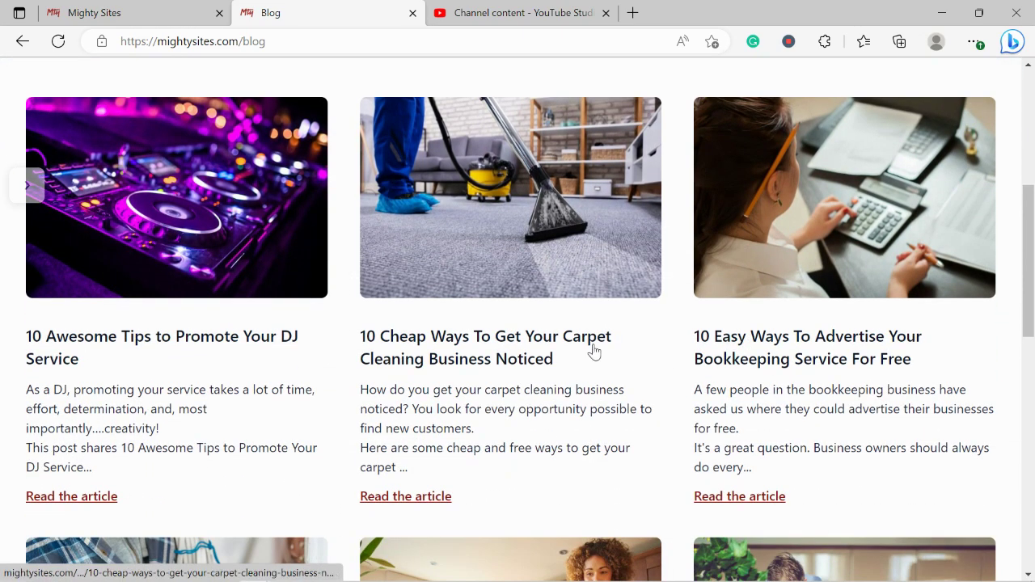
{"action": "scroll", "coordinate": [594, 351], "scroll_direction": "down", "scroll_amount": 5}
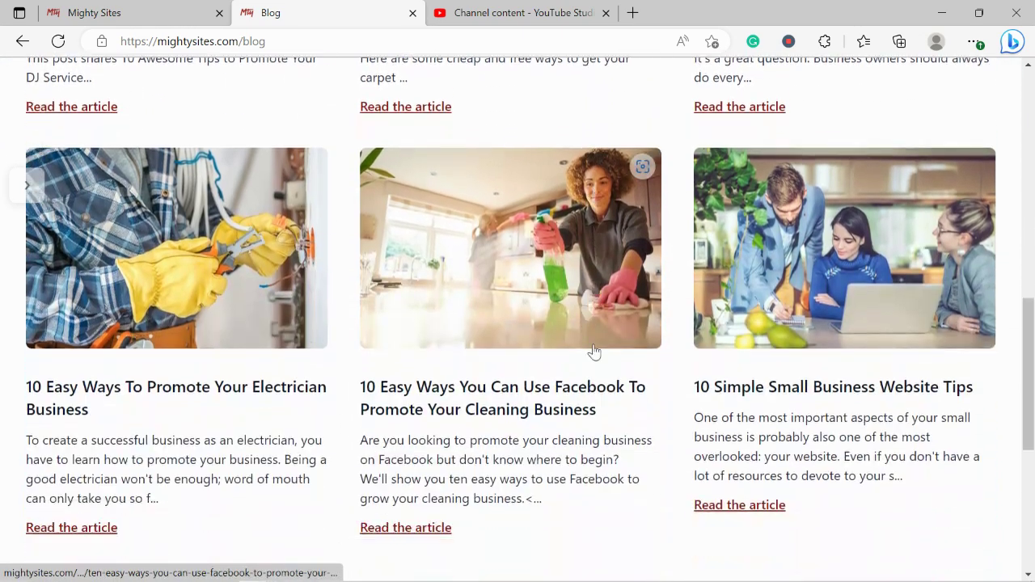
{"action": "key", "text": "ctrl+shift+Tab"}
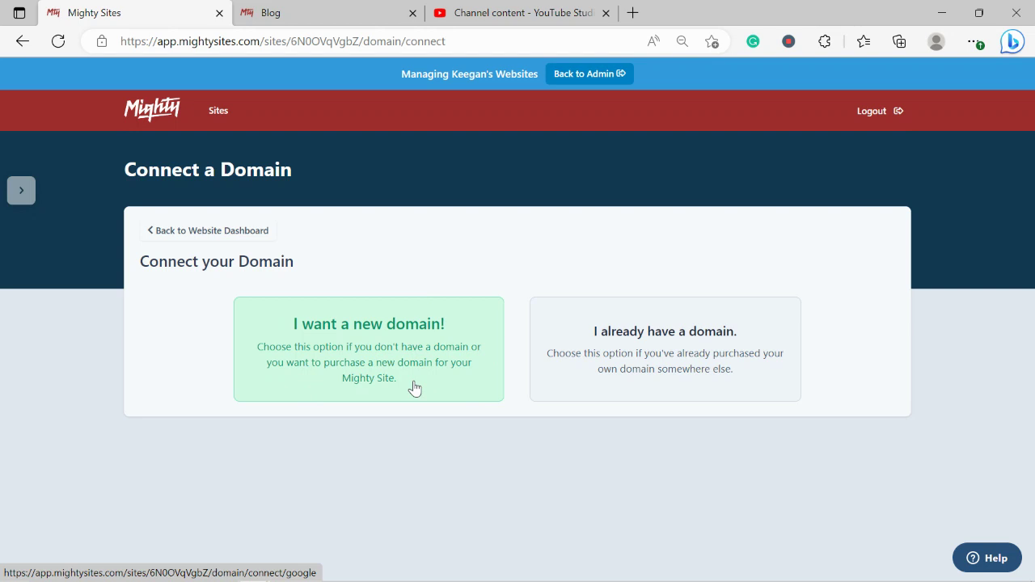
- Return to the Website Dashboard and open rochellescustomtees.mightysites.com in a new tab
{"action": "left_click", "coordinate": [231, 234]}
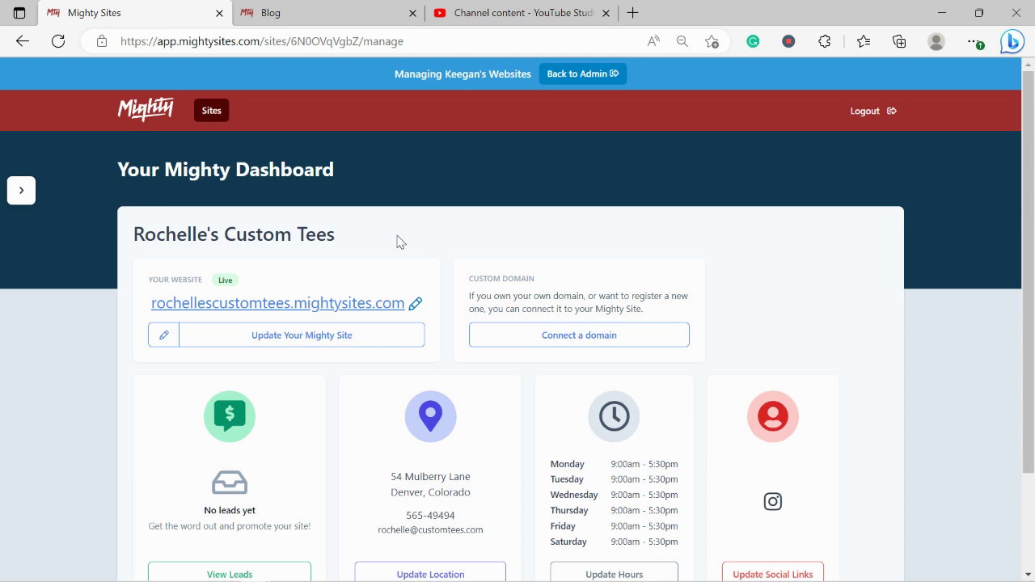
{"action": "scroll", "coordinate": [397, 241], "scroll_direction": "down", "scroll_amount": 3}
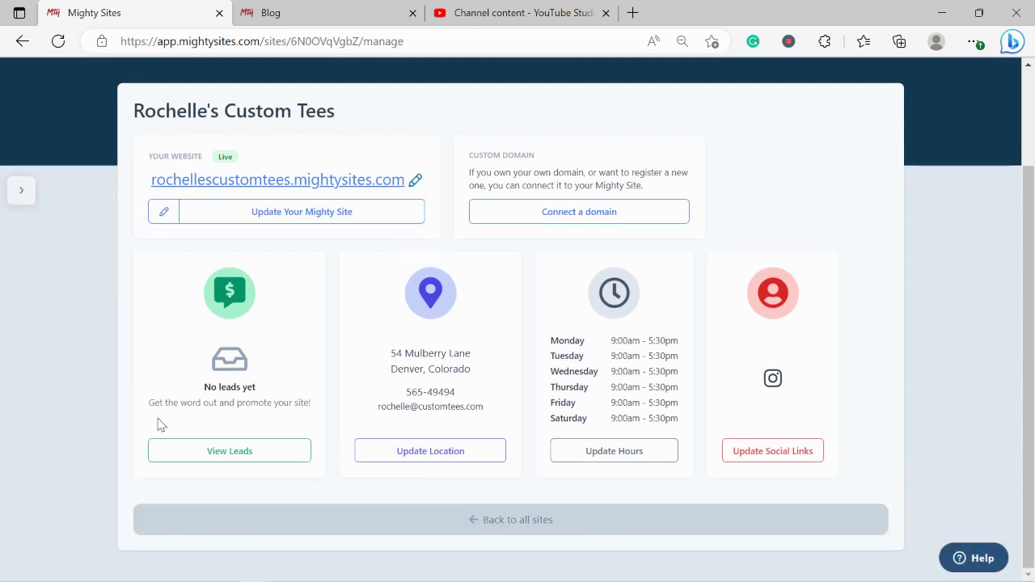
{"action": "scroll", "coordinate": [240, 309], "scroll_direction": "up", "scroll_amount": 3}
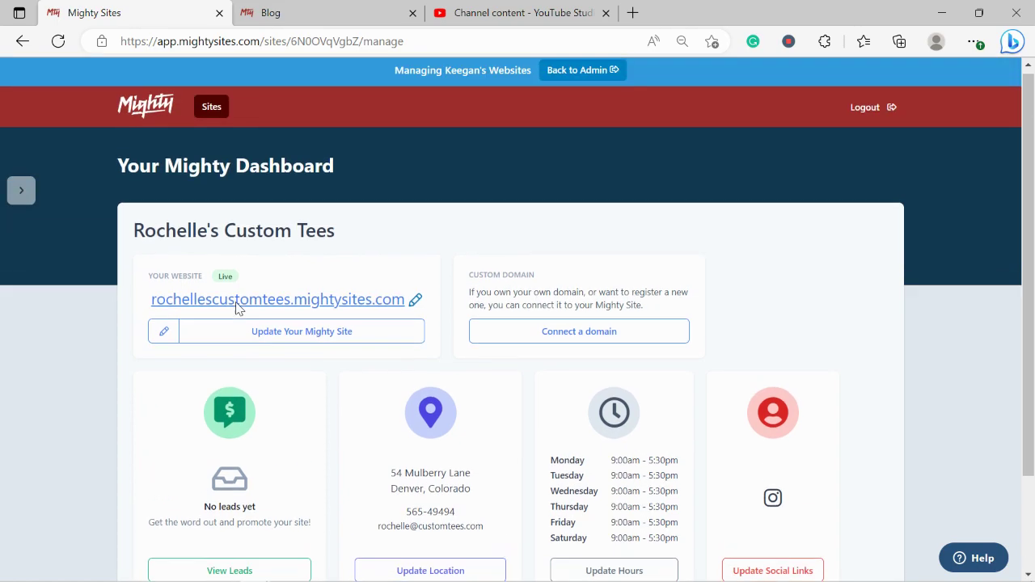
{"action": "left_click", "coordinate": [274, 306]}
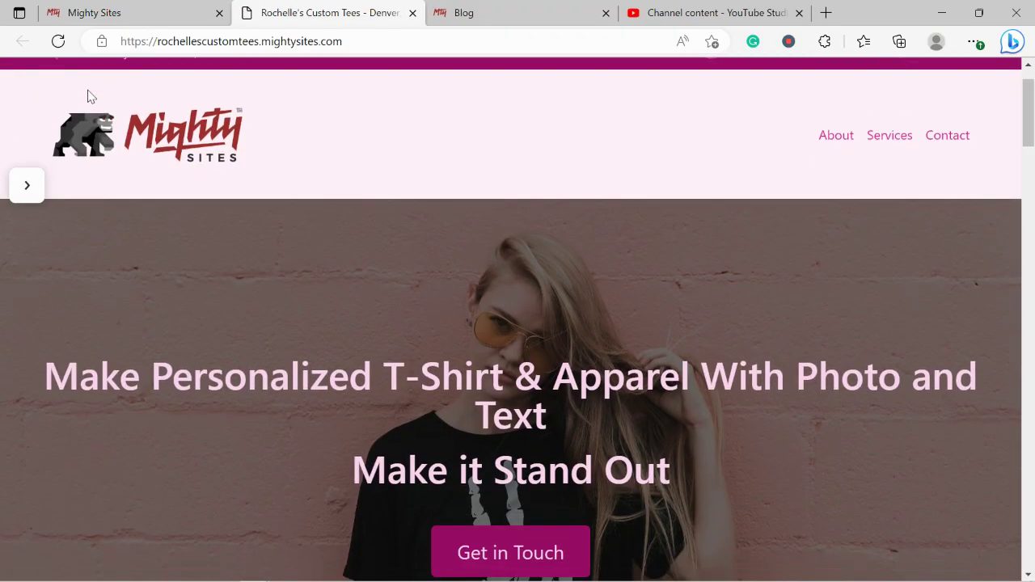
- Scroll the live site from the magenta hero through About Us to the Services list
{"action": "scroll", "coordinate": [89, 95], "scroll_direction": "down", "scroll_amount": 3}
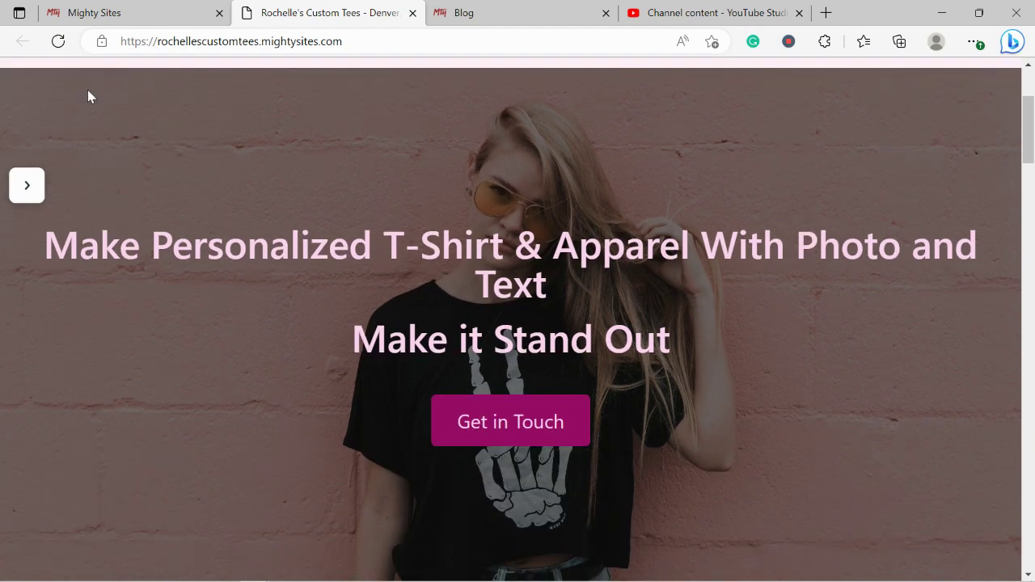
{"action": "scroll", "coordinate": [89, 95], "scroll_direction": "down", "scroll_amount": 5}
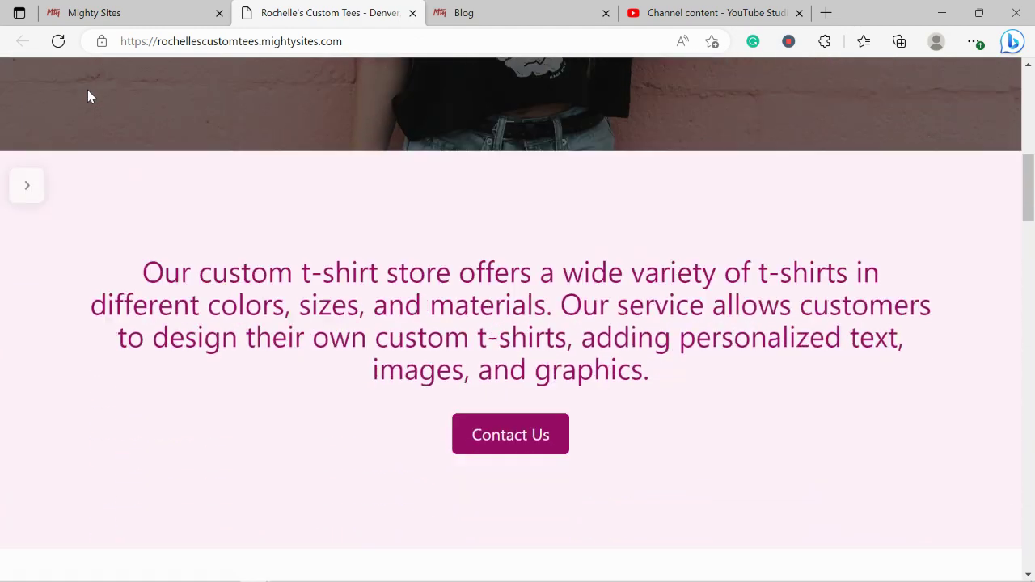
{"action": "scroll", "coordinate": [90, 96], "scroll_direction": "down", "scroll_amount": 3}
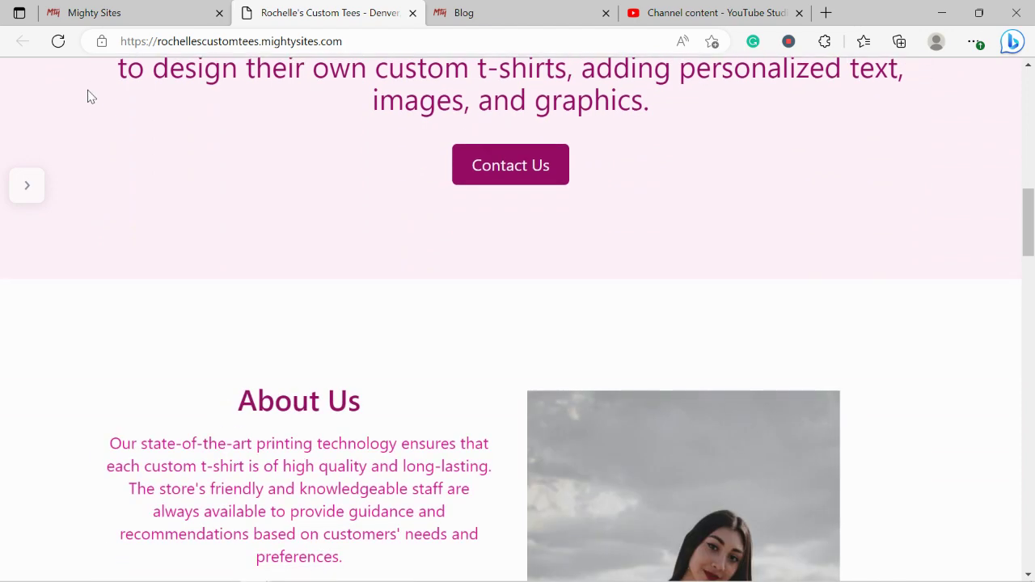
{"action": "scroll", "coordinate": [91, 96], "scroll_direction": "down", "scroll_amount": 3}
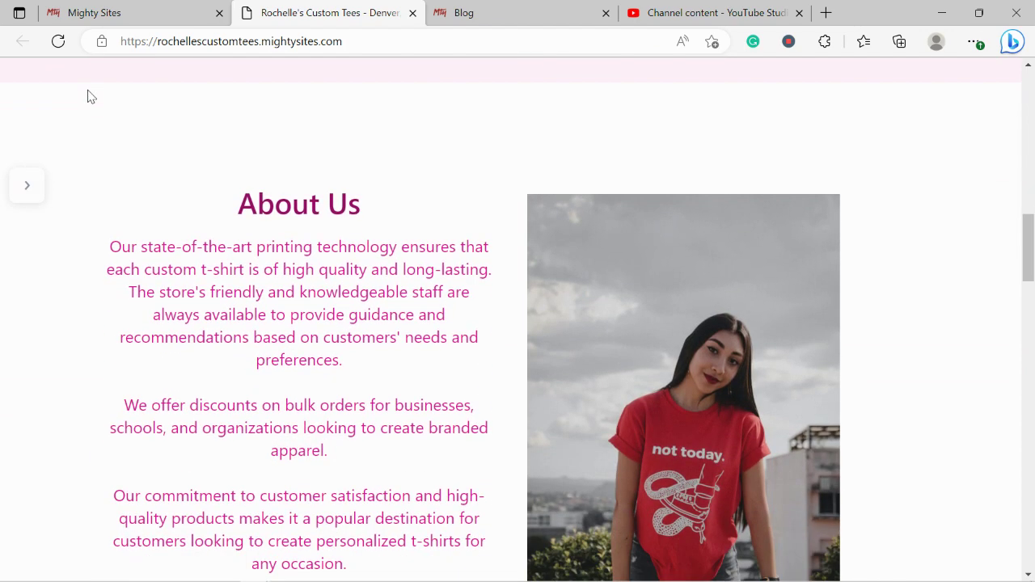
{"action": "scroll", "coordinate": [90, 96], "scroll_direction": "down", "scroll_amount": 3}
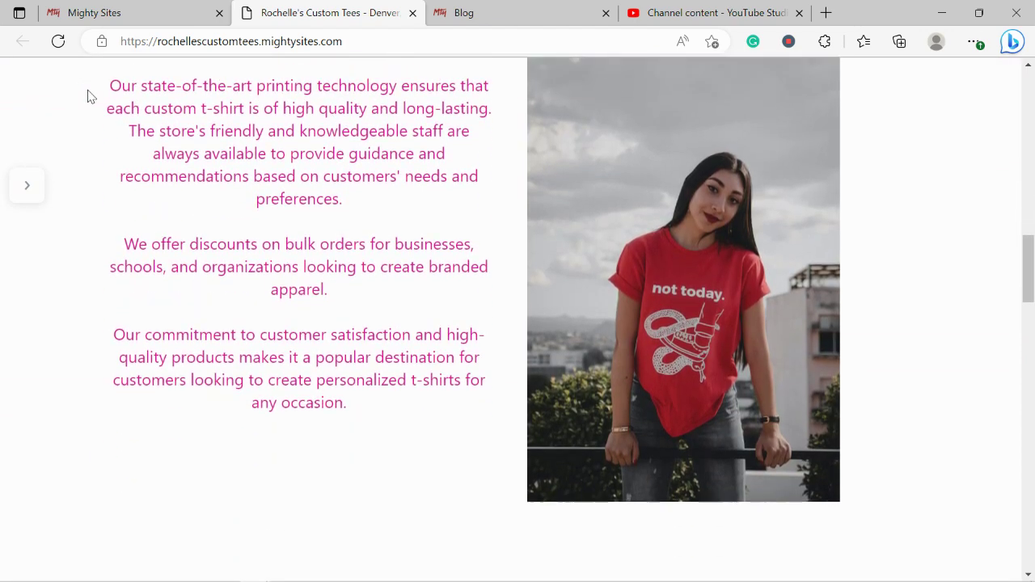
{"action": "scroll", "coordinate": [91, 96], "scroll_direction": "down", "scroll_amount": 4}
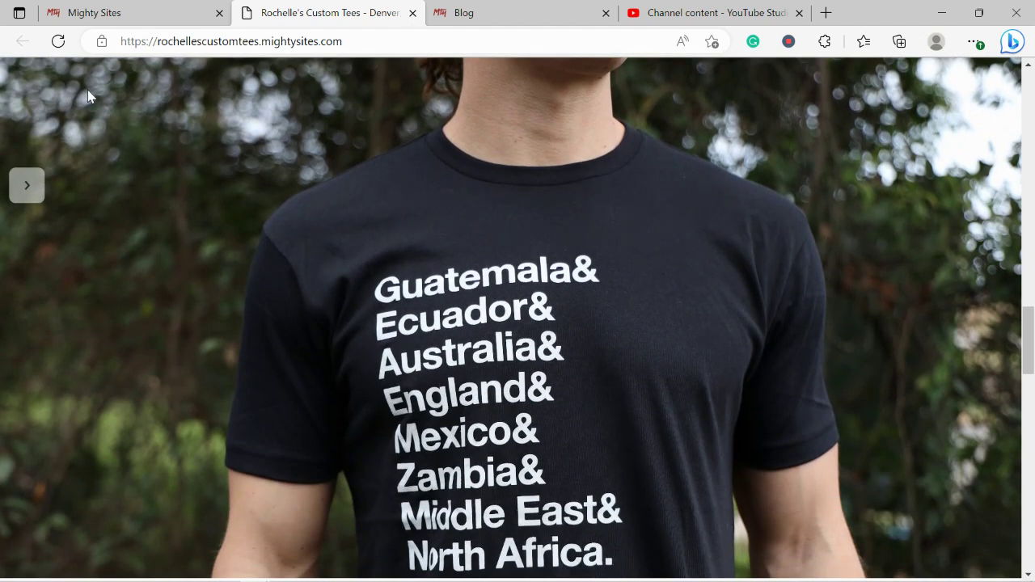
{"action": "scroll", "coordinate": [89, 96], "scroll_direction": "down", "scroll_amount": 5}
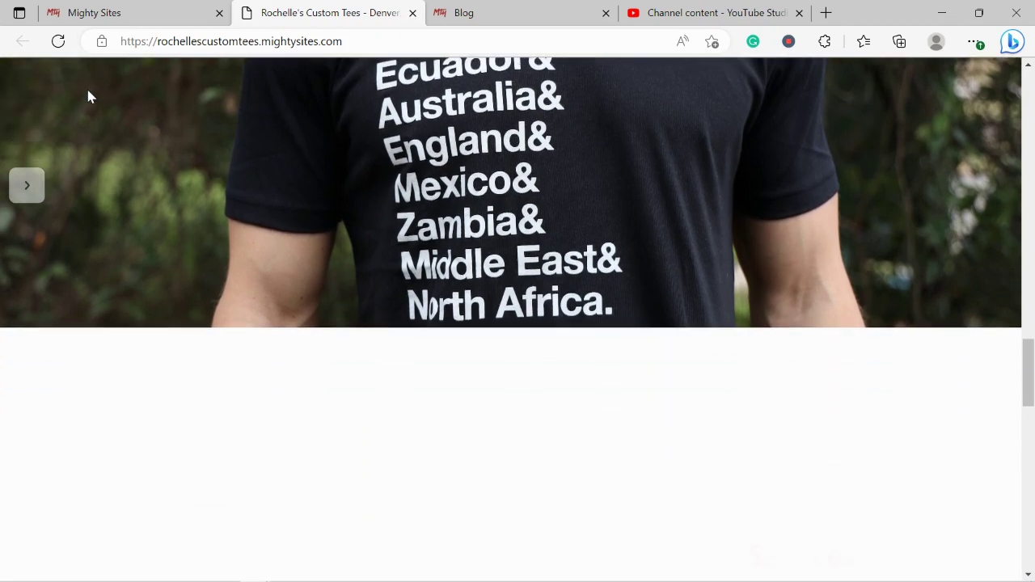
{"action": "scroll", "coordinate": [89, 96], "scroll_direction": "down", "scroll_amount": 4}
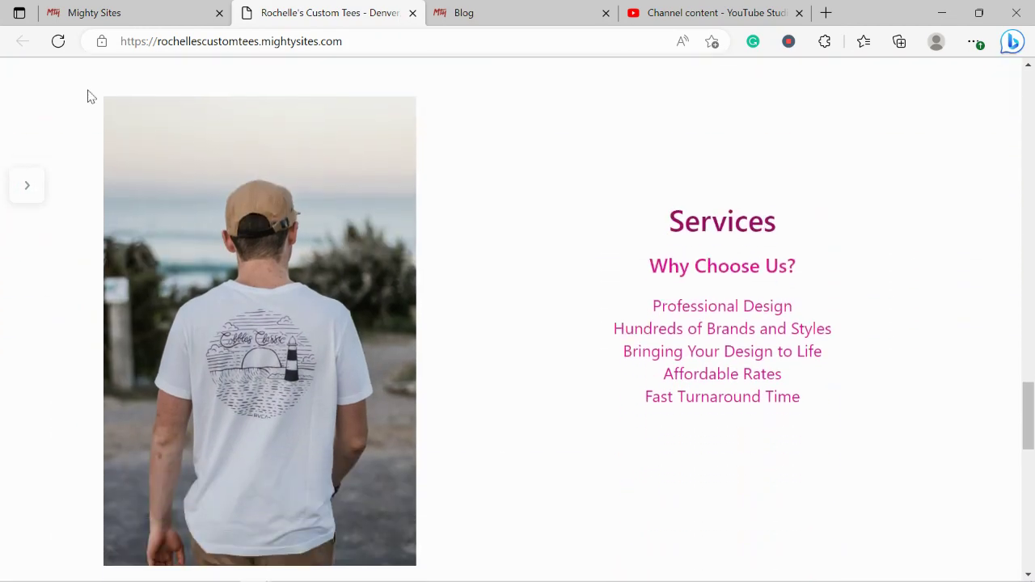
{"action": "scroll", "coordinate": [89, 96], "scroll_direction": "up", "scroll_amount": 2}
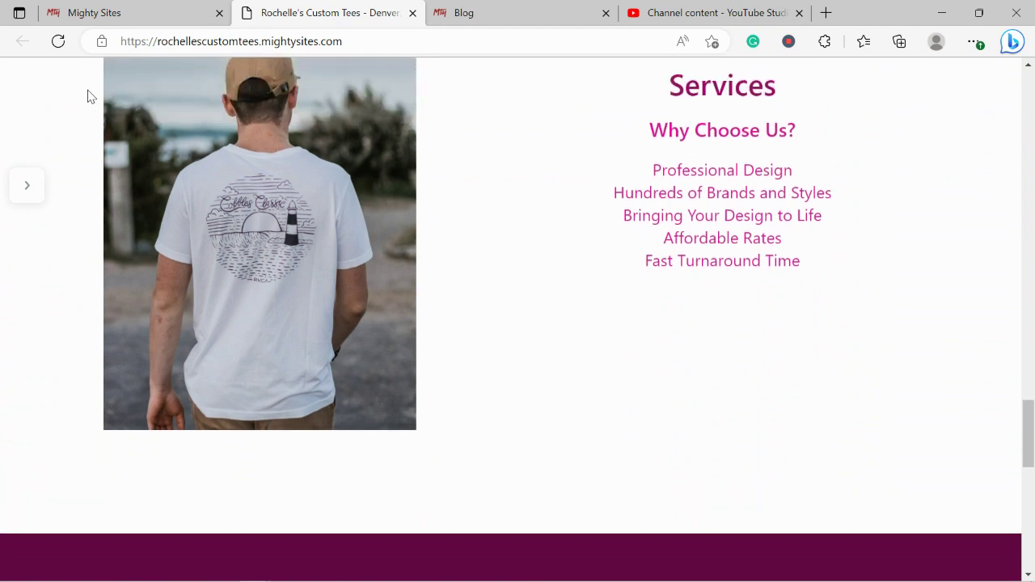